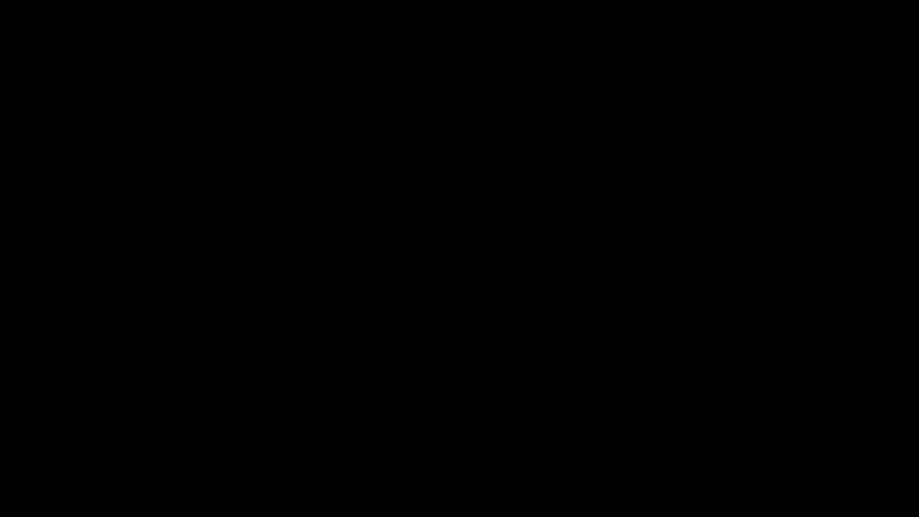
Try to delete EXAMPLE_MALWARE_FOLDER from Program Files and retry the deletion
{"action": "key", "text": "Delete"}
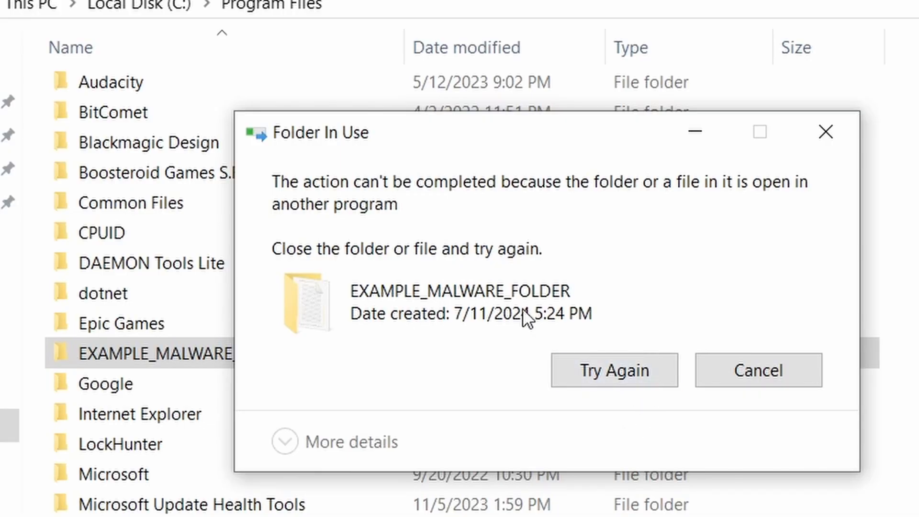
{"action": "left_click", "coordinate": [604, 375]}
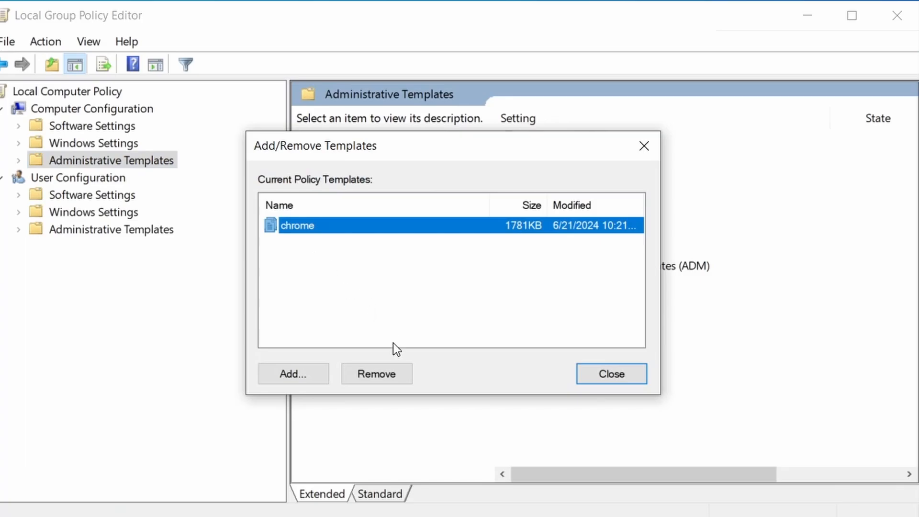
Remove the chrome policy template from the computer's Administrative Templates and close the template list
{"action": "left_click", "coordinate": [385, 374]}
{"action": "left_click", "coordinate": [618, 374]}
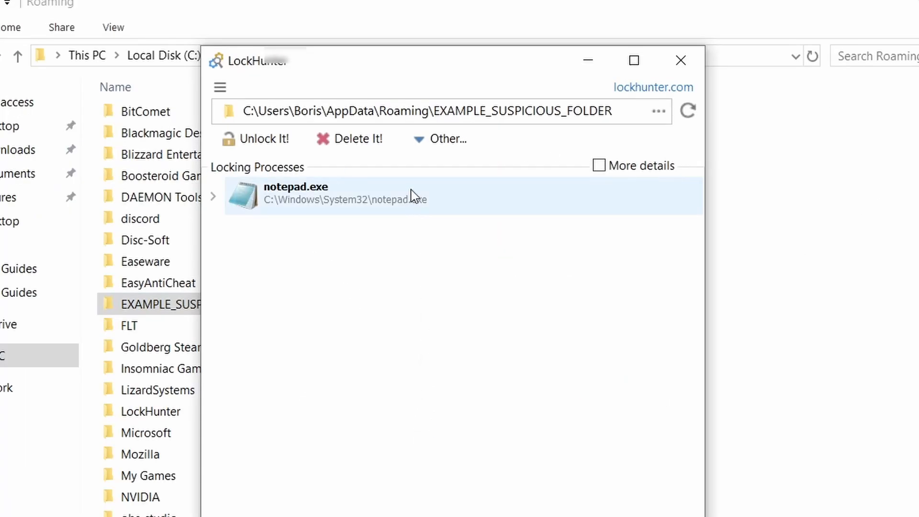
Delete the locked EXAMPLE_SUSPICIOUS_FOLDER in the Roaming directory with LockHunter
{"action": "left_click", "coordinate": [374, 142]}
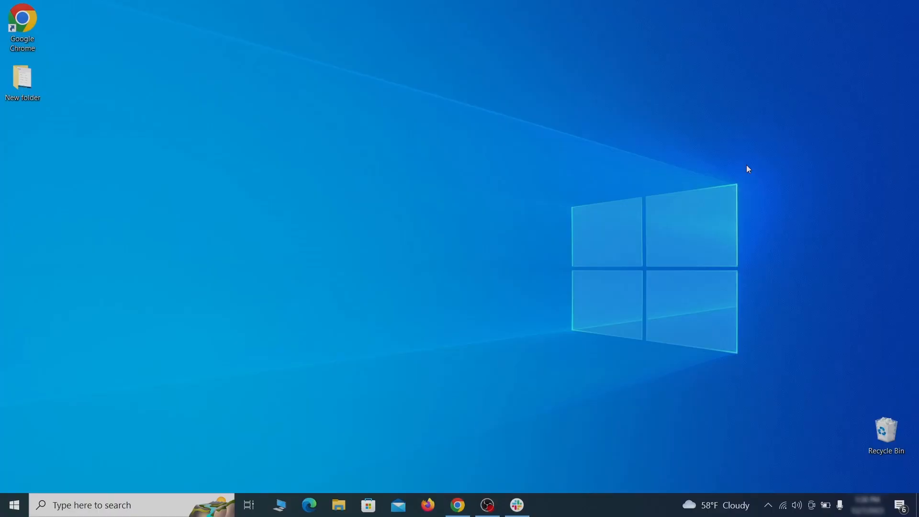
Open the Apps & features system settings and sort the installed apps by install date
{"action": "key", "text": "super"}
{"action": "type", "text": "apps & "}
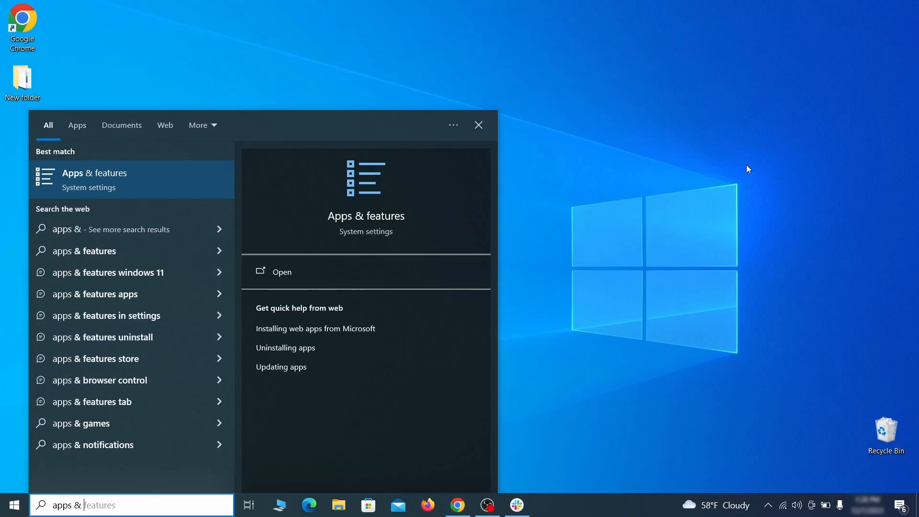
{"action": "type", "text": "features"}
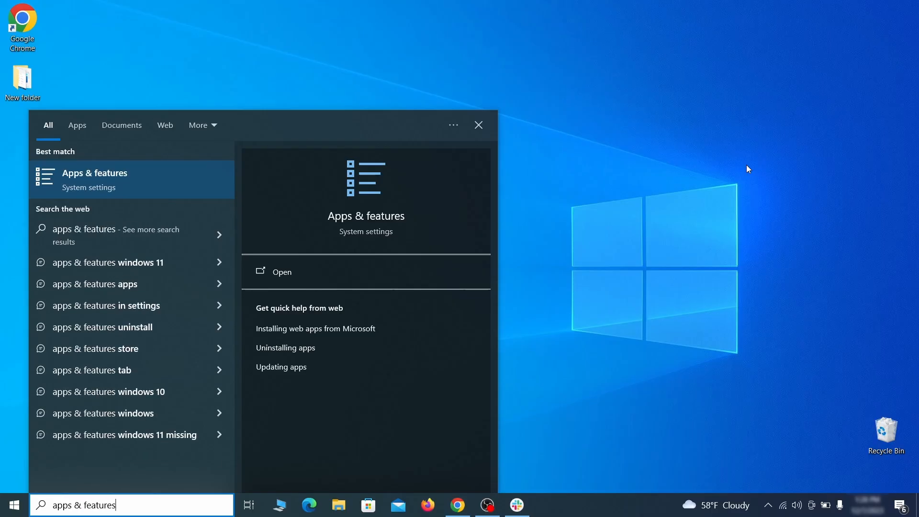
{"action": "key", "text": "Return"}
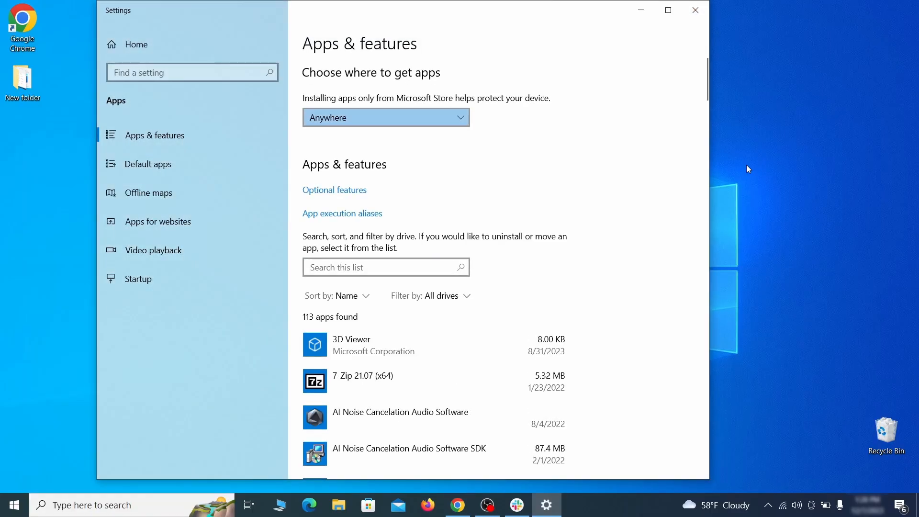
{"action": "left_click", "coordinate": [352, 296]}
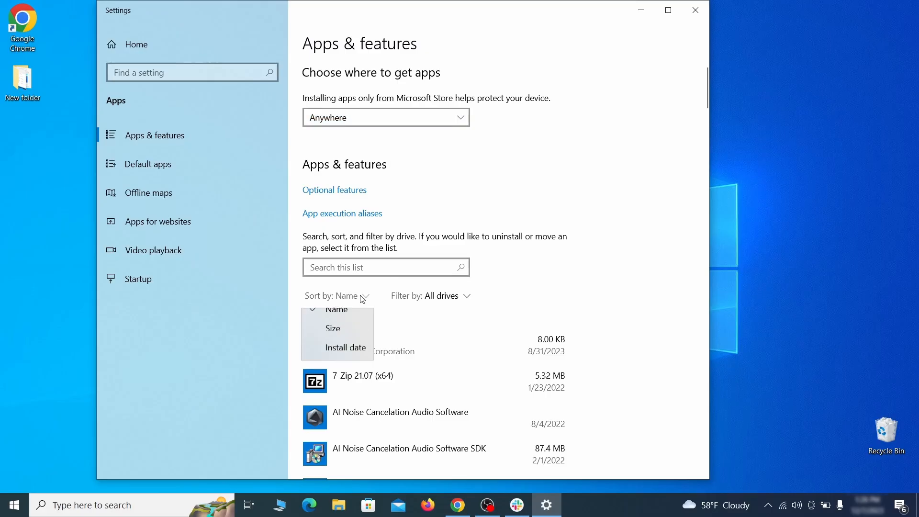
{"action": "left_click", "coordinate": [346, 359]}
{"action": "scroll", "coordinate": [492, 322], "scroll_direction": "down", "scroll_amount": 2}
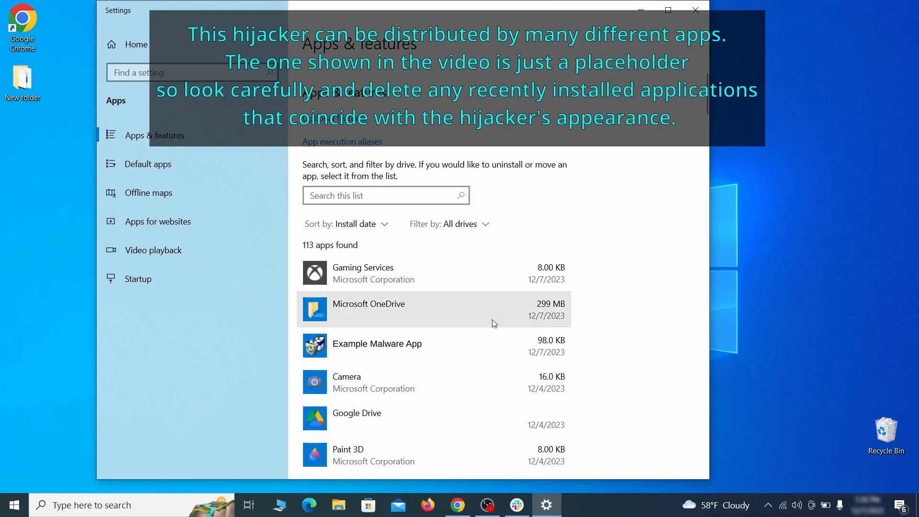
Uninstall Example Malware App, finish its uninstall wizard and close the settings window
{"action": "left_click", "coordinate": [471, 344]}
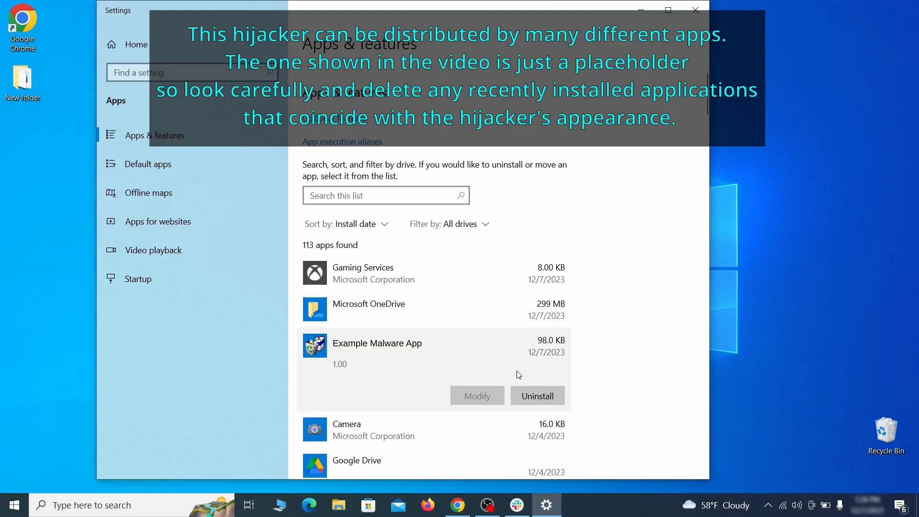
{"action": "left_click", "coordinate": [548, 393]}
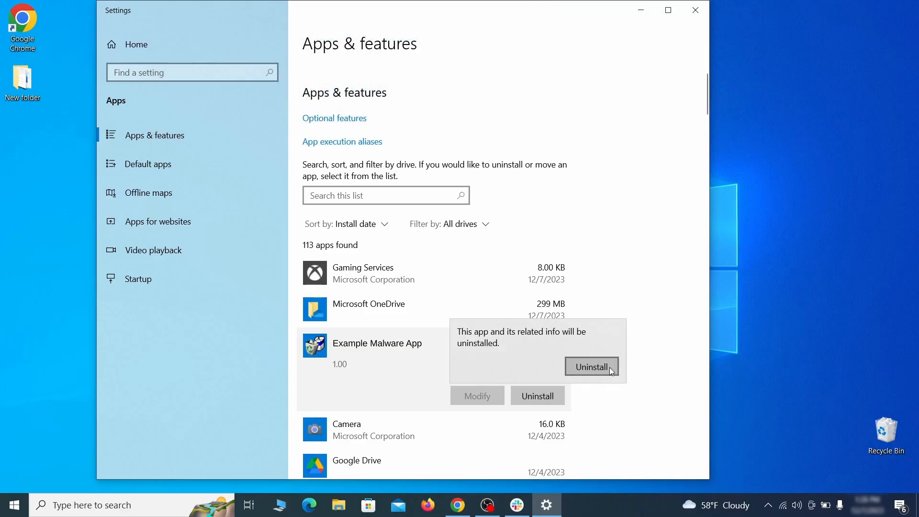
{"action": "left_click", "coordinate": [608, 367]}
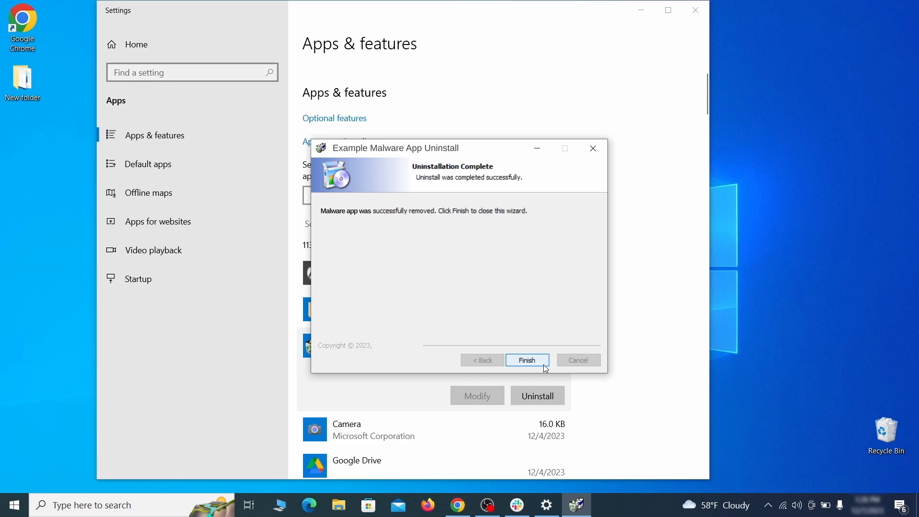
{"action": "left_click", "coordinate": [544, 364]}
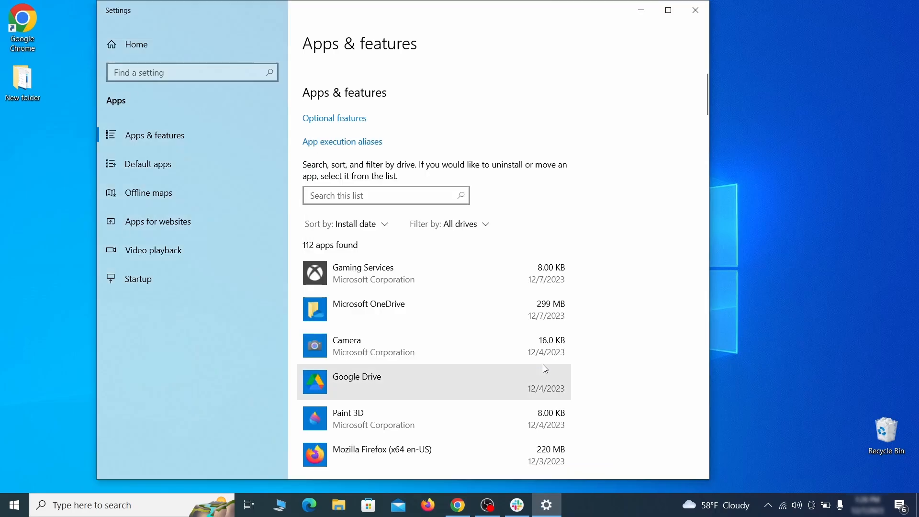
{"action": "left_click", "coordinate": [706, 17]}
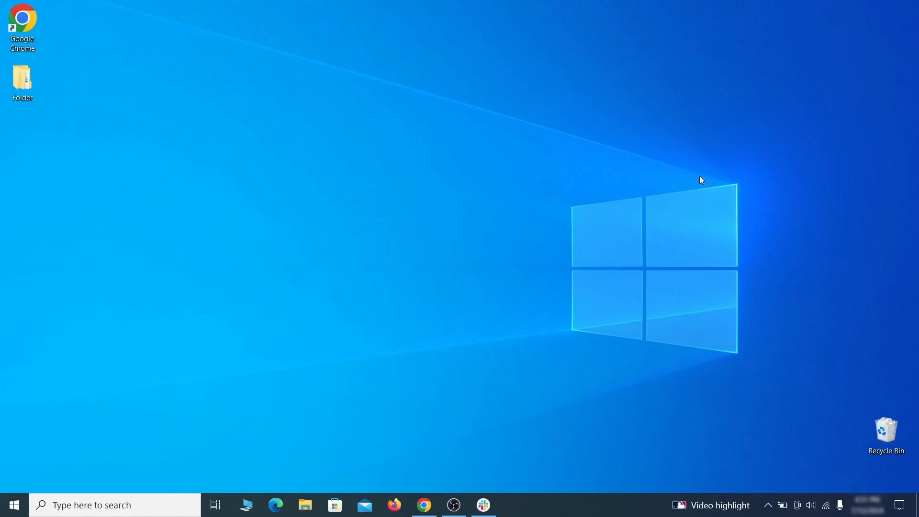
Set File Explorer Options to show hidden files, folders, and drives, and apply the change
{"action": "left_click", "coordinate": [19, 503]}
{"action": "type", "text": "folder options"}
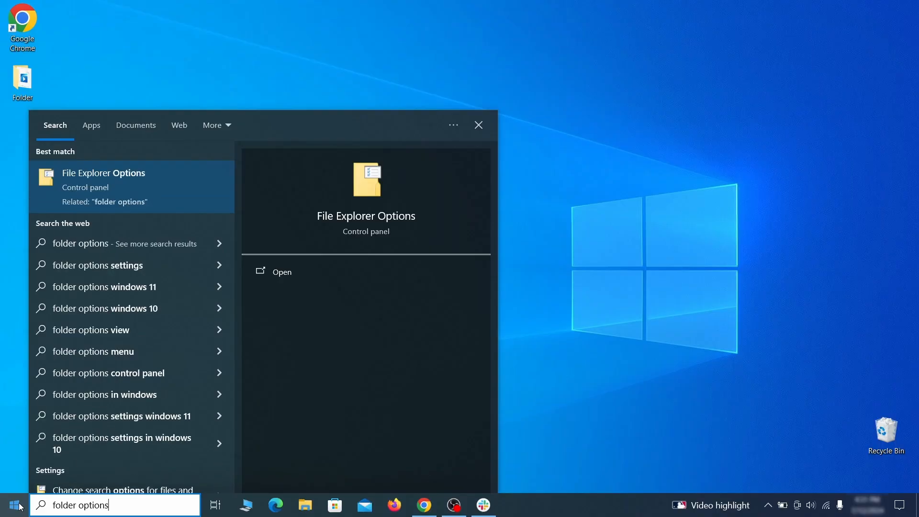
{"action": "key", "text": "Return"}
{"action": "left_click", "coordinate": [181, 119]}
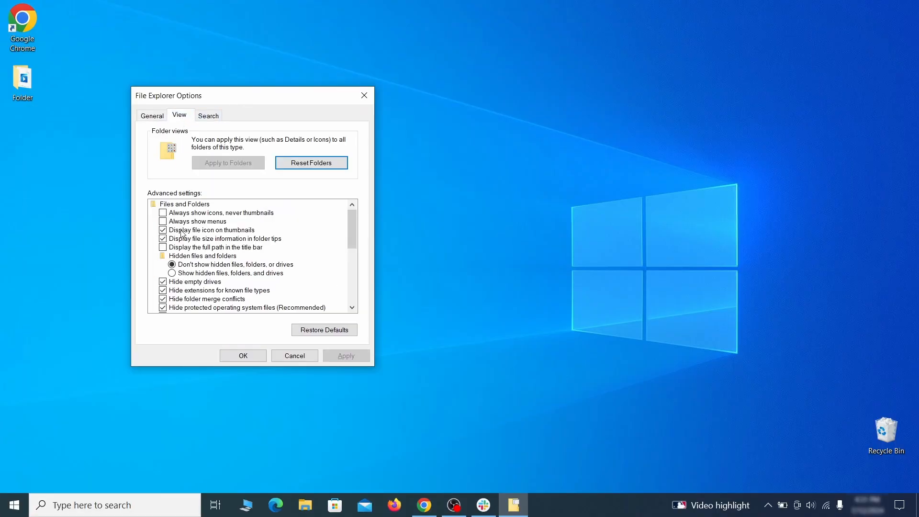
{"action": "left_click", "coordinate": [172, 273]}
{"action": "left_click", "coordinate": [346, 356]}
{"action": "left_click", "coordinate": [243, 356]}
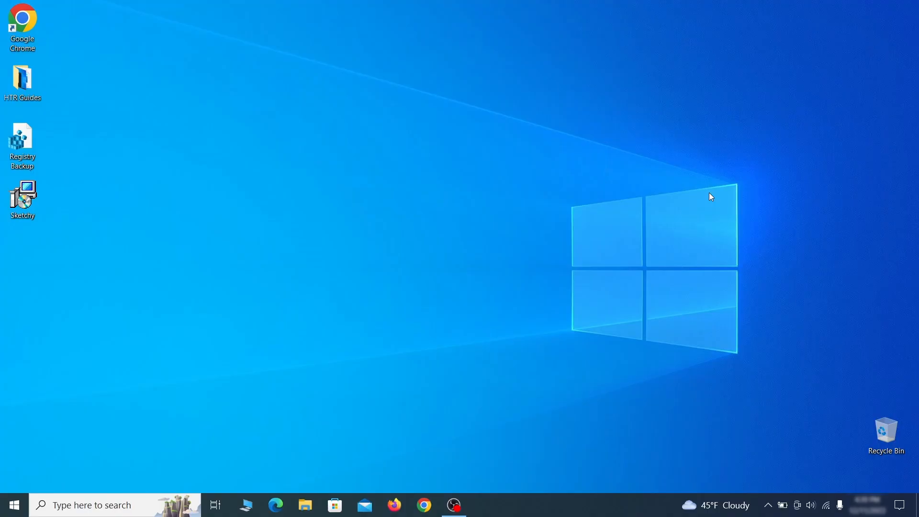
Open Task Scheduler and display the tasks in the Task Scheduler Library
{"action": "key", "text": "super"}
{"action": "type", "text": "task scheduler"}
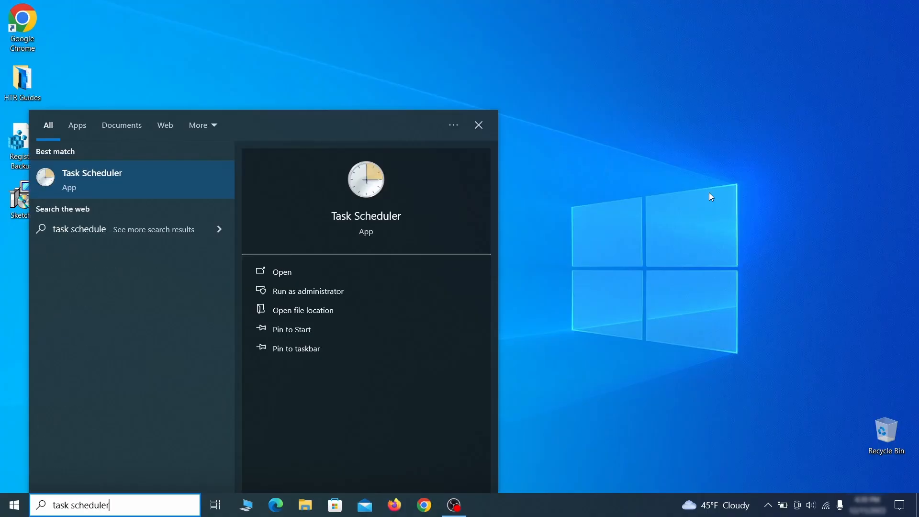
{"action": "key", "text": "Return"}
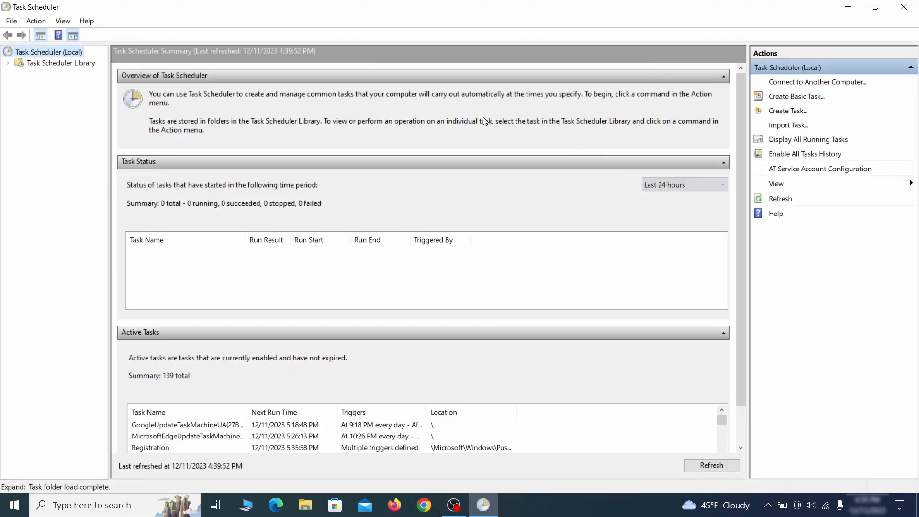
{"action": "left_click", "coordinate": [80, 64]}
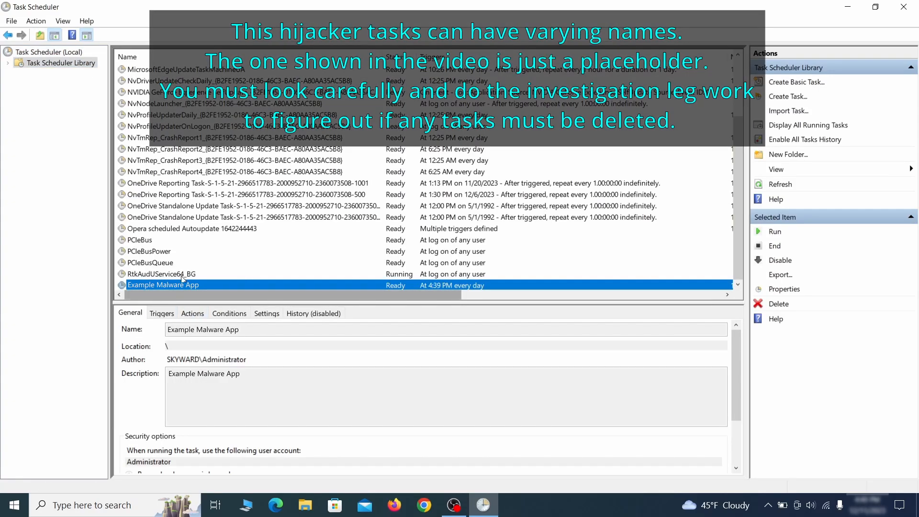
Examine the triggers and actions in the properties of the Example Malware App task
{"action": "right_click", "coordinate": [264, 285]}
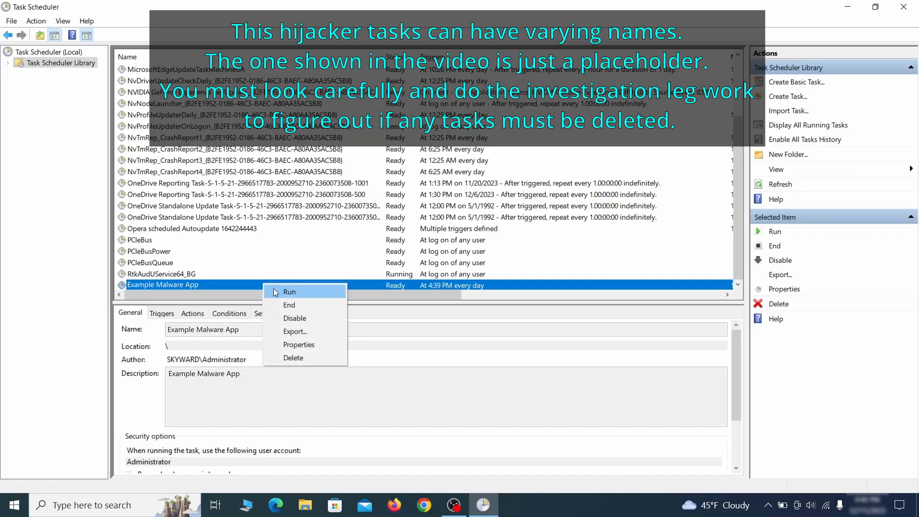
{"action": "left_click", "coordinate": [302, 348]}
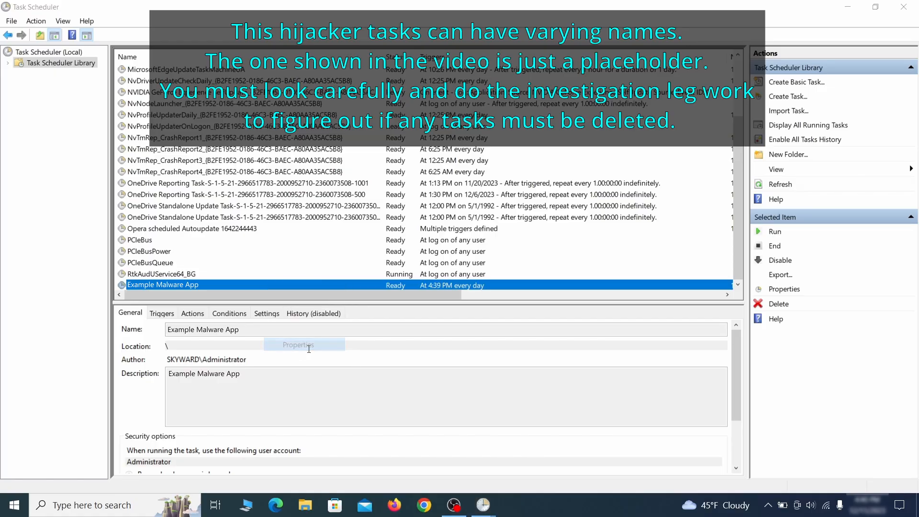
{"action": "left_click", "coordinate": [105, 79]}
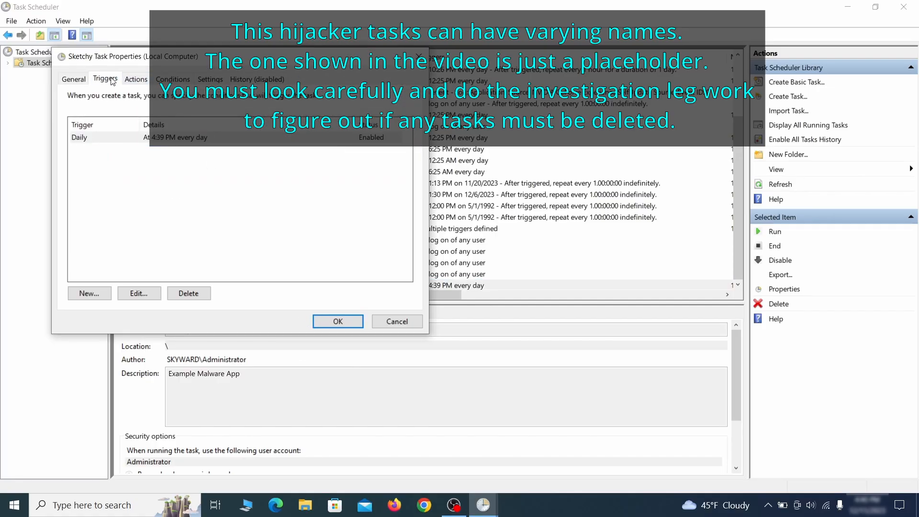
{"action": "left_click", "coordinate": [136, 79]}
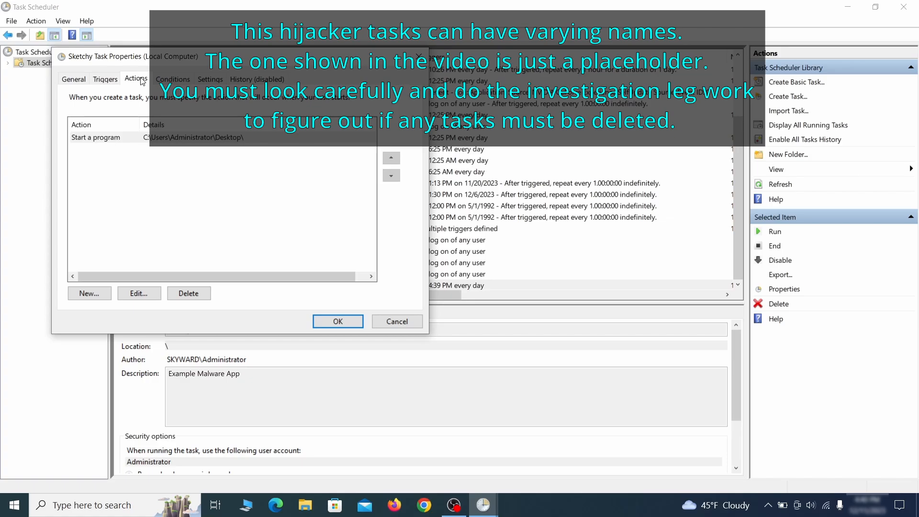
Delete the Example Malware App task from the Task Scheduler Library
{"action": "right_click", "coordinate": [295, 285]}
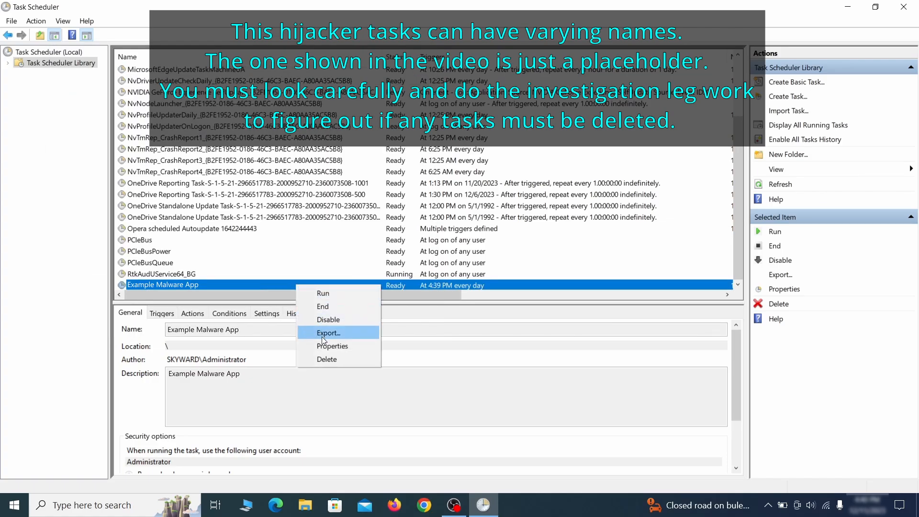
{"action": "left_click", "coordinate": [326, 359]}
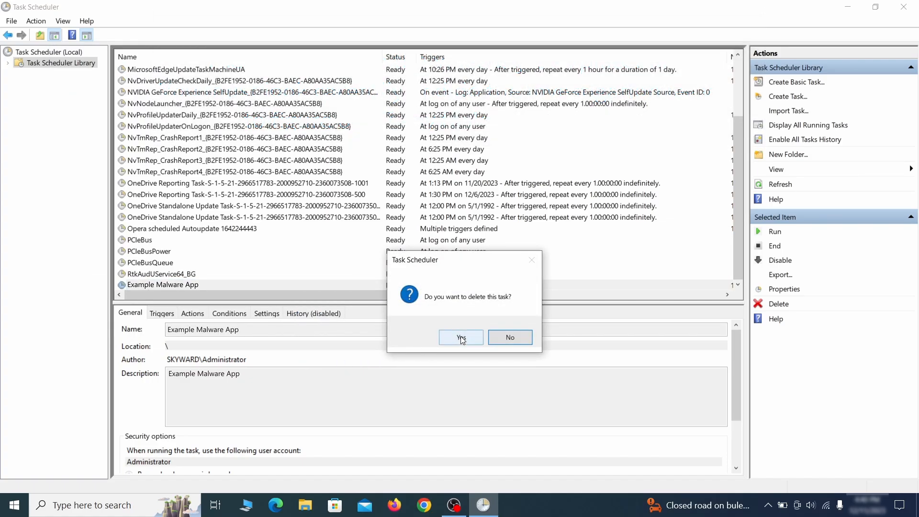
{"action": "left_click", "coordinate": [462, 336]}
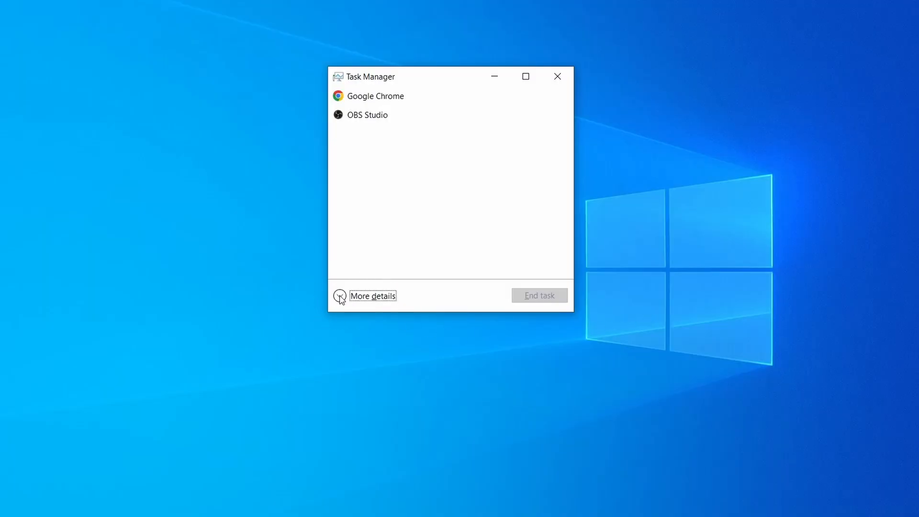
Expand Task Manager to the detailed view and sort the processes by CPU and then by memory usage
{"action": "left_click", "coordinate": [340, 297]}
{"action": "left_click", "coordinate": [452, 107]}
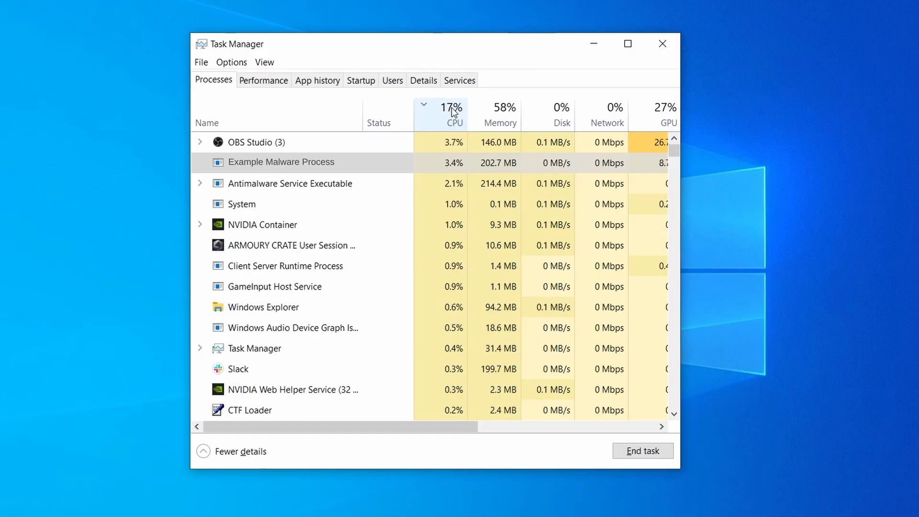
{"action": "left_click", "coordinate": [500, 113]}
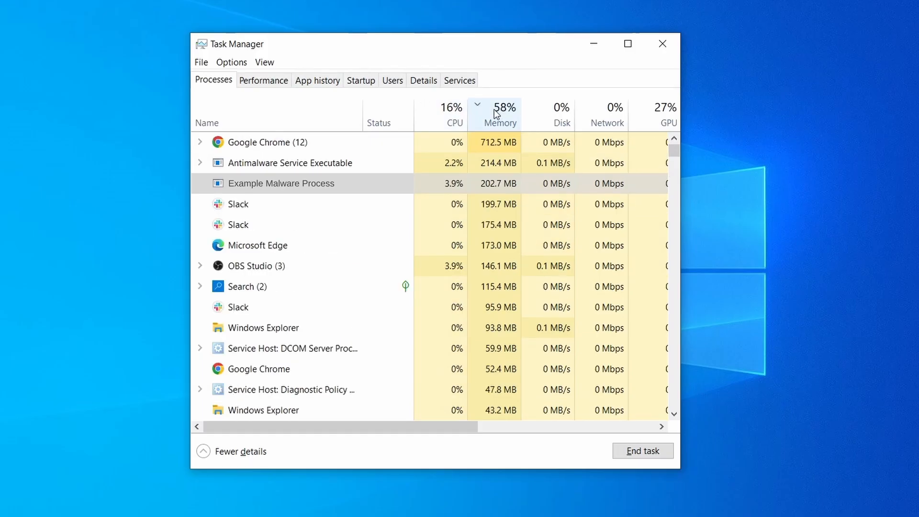
Open the file location of Example Malware Process and delete all three files in its folder
{"action": "right_click", "coordinate": [438, 183]}
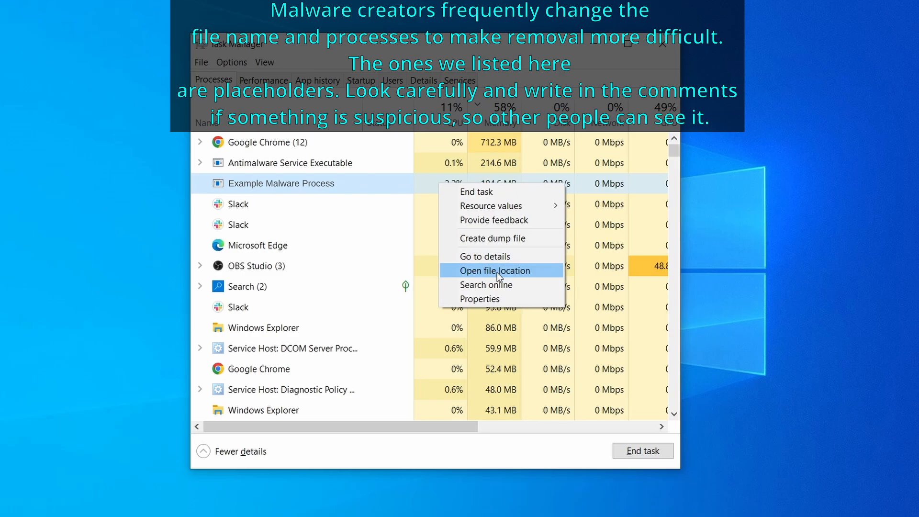
{"action": "left_click", "coordinate": [497, 272]}
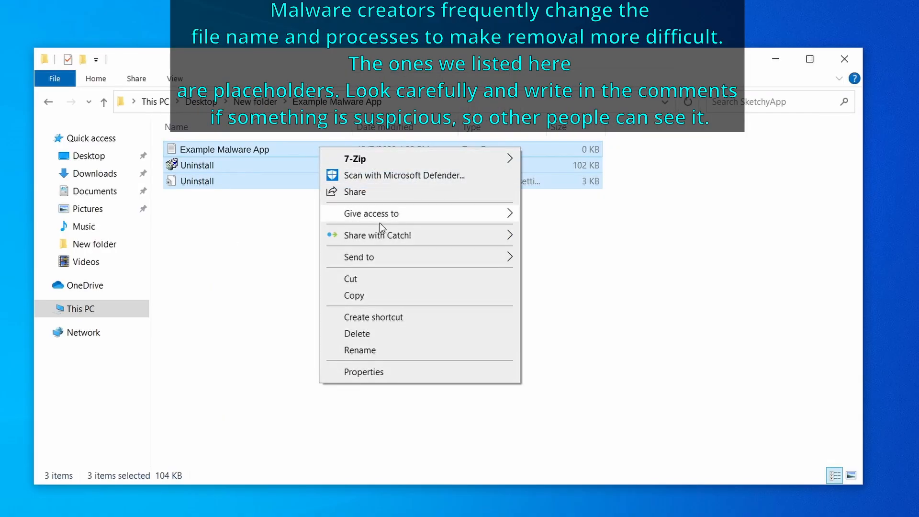
{"action": "left_click", "coordinate": [397, 333]}
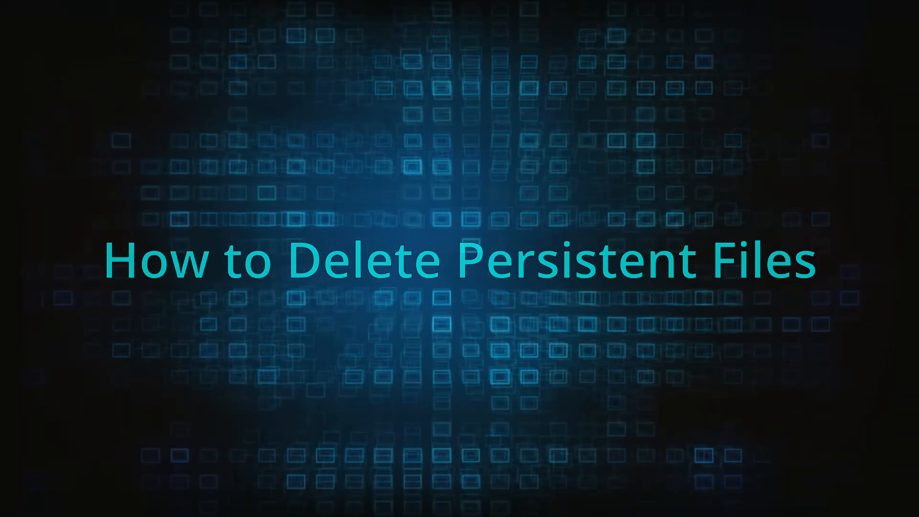
Try to delete EXAMPLE_MALWARE_FOLDER from the Program Files directory
{"action": "right_click", "coordinate": [389, 219]}
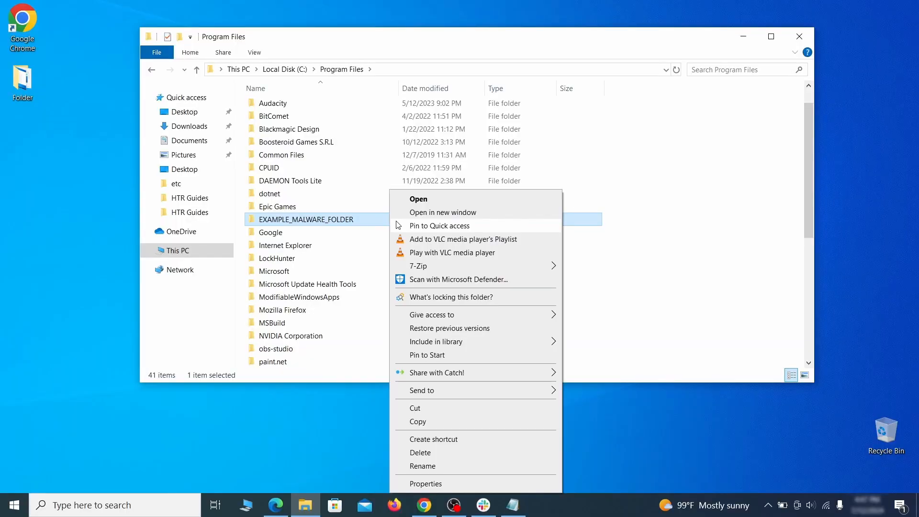
{"action": "left_click", "coordinate": [439, 457]}
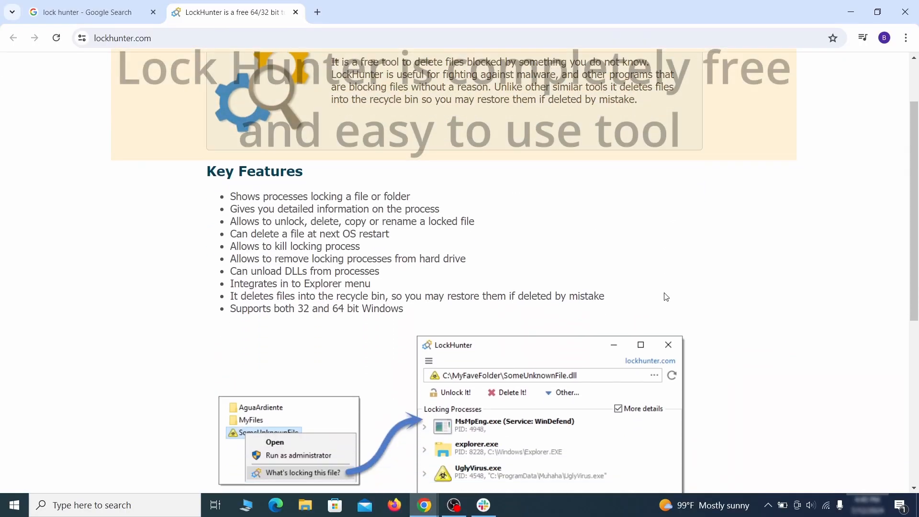
Download and install LockHunter from lockhunter.com, and use it to delete the locked EXAMPLE_MALWARE_FOLDER in Program Files
{"action": "scroll", "coordinate": [665, 297], "scroll_direction": "down", "scroll_amount": 5}
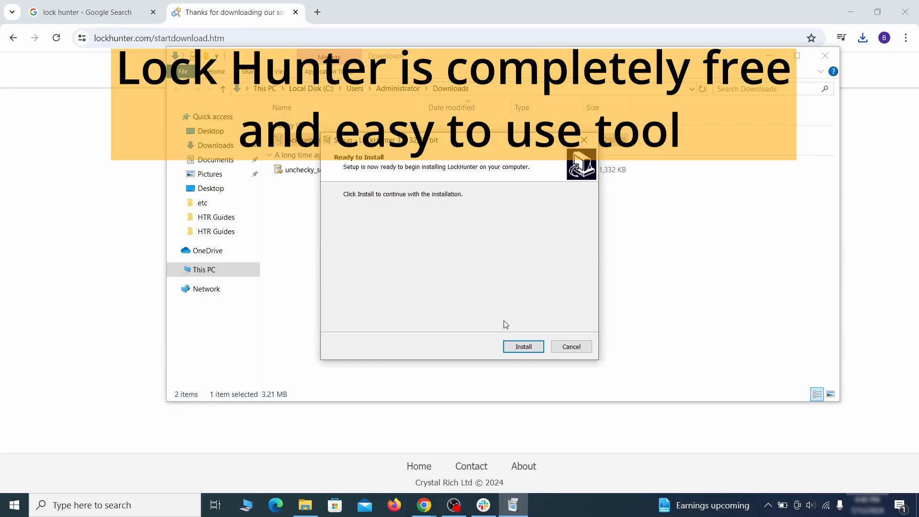
{"action": "left_click", "coordinate": [522, 347]}
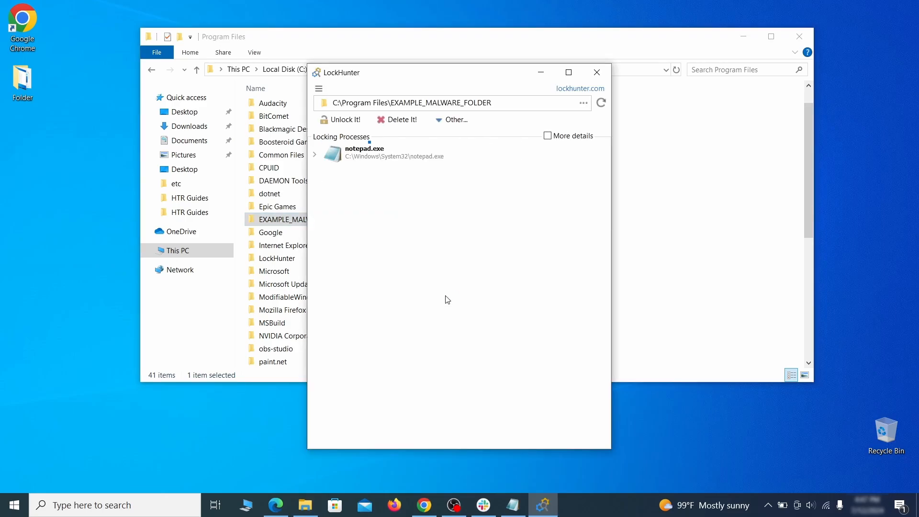
{"action": "left_click", "coordinate": [410, 122]}
{"action": "left_click", "coordinate": [506, 298]}
{"action": "left_click", "coordinate": [596, 74]}
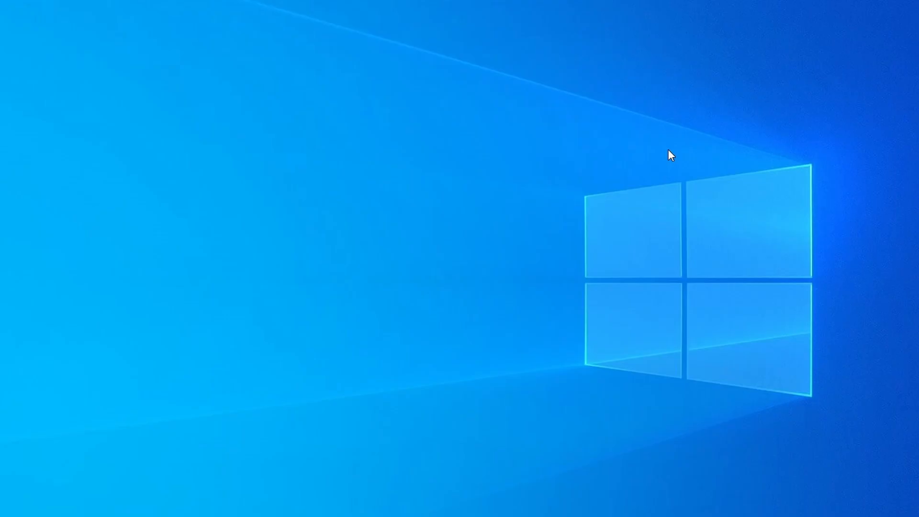
Open Task Manager again and review the running processes sorted by CPU and by memory usage
{"action": "key", "text": "ctrl+shift+Escape"}
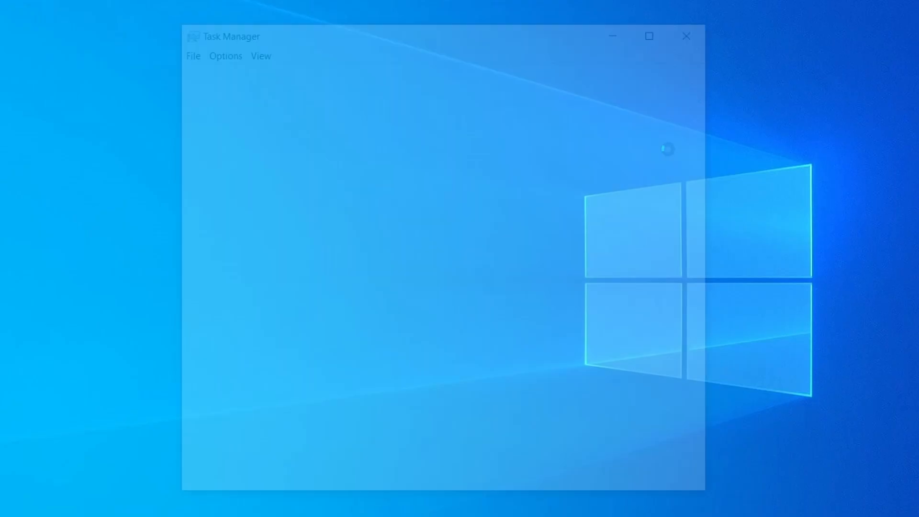
{"action": "left_click", "coordinate": [441, 113]}
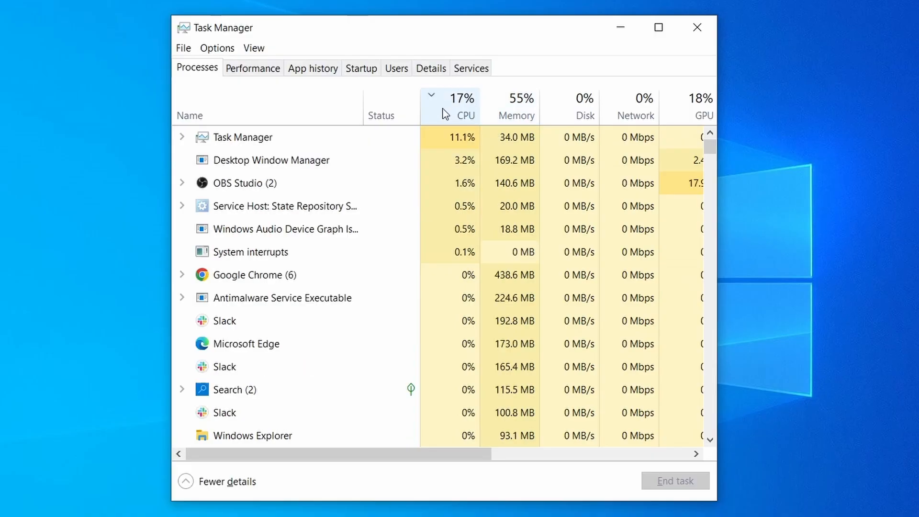
{"action": "left_click", "coordinate": [522, 104]}
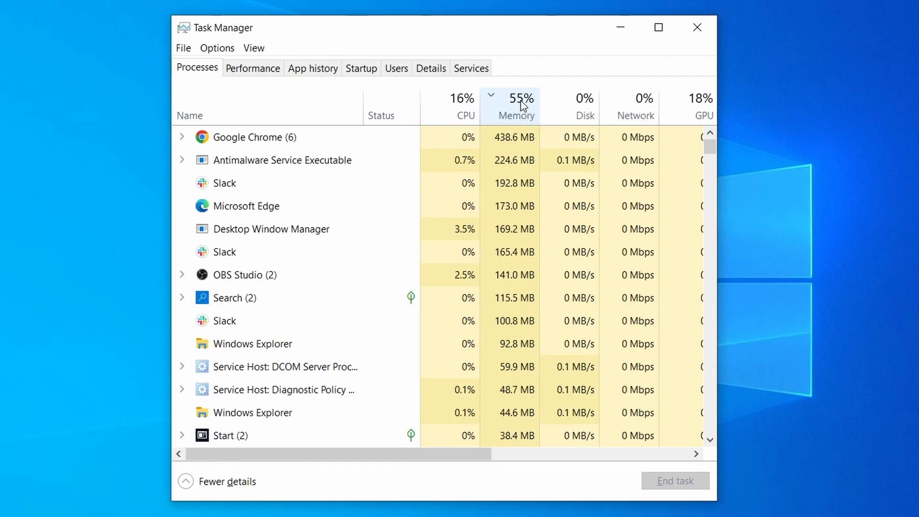
{"action": "scroll", "coordinate": [398, 322], "scroll_direction": "down", "scroll_amount": 2}
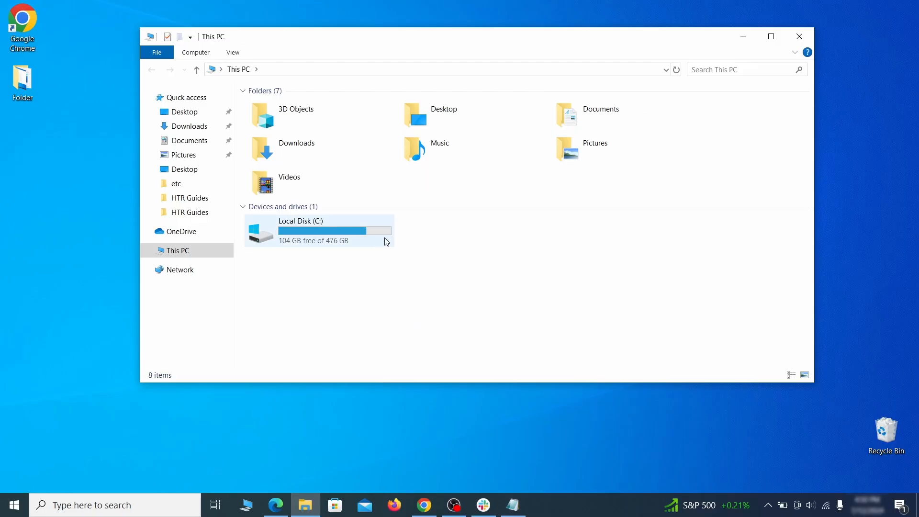
Browse from the C: drive through Users and the personal user folder to AppData\Roaming
{"action": "double_click", "coordinate": [382, 239]}
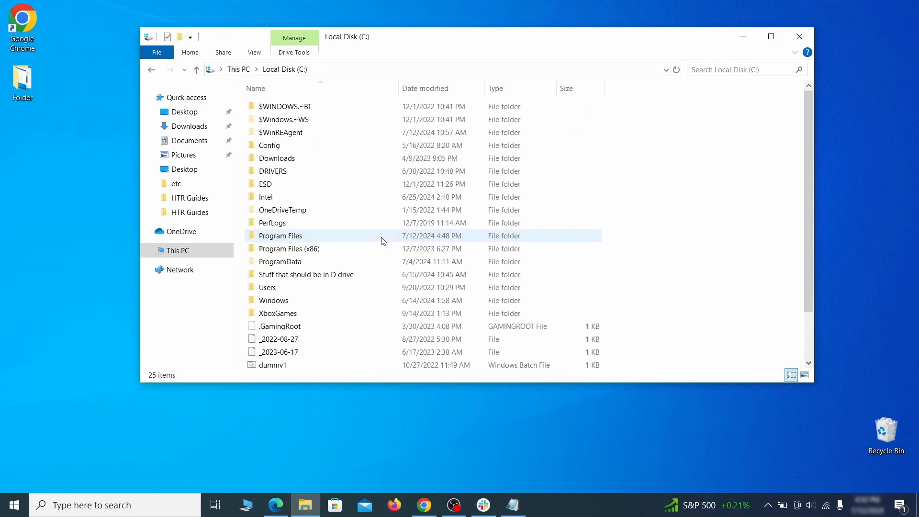
{"action": "double_click", "coordinate": [293, 290]}
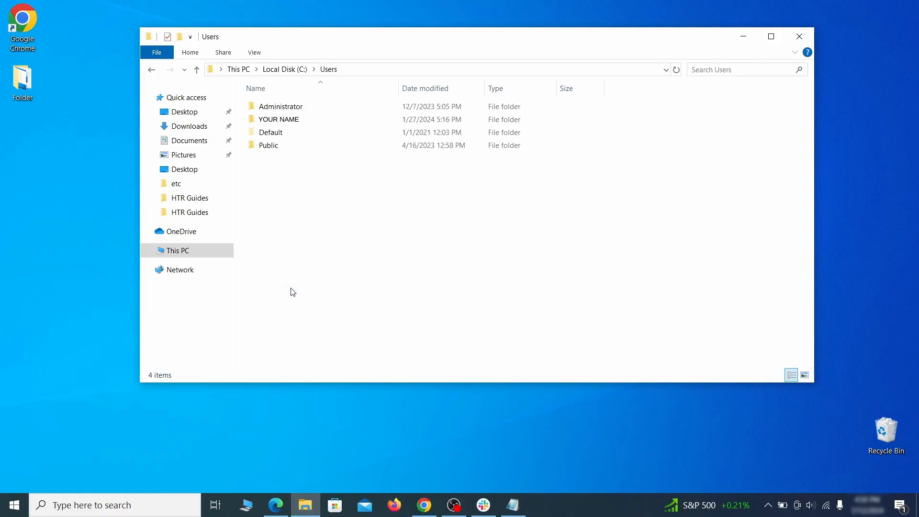
{"action": "double_click", "coordinate": [386, 123]}
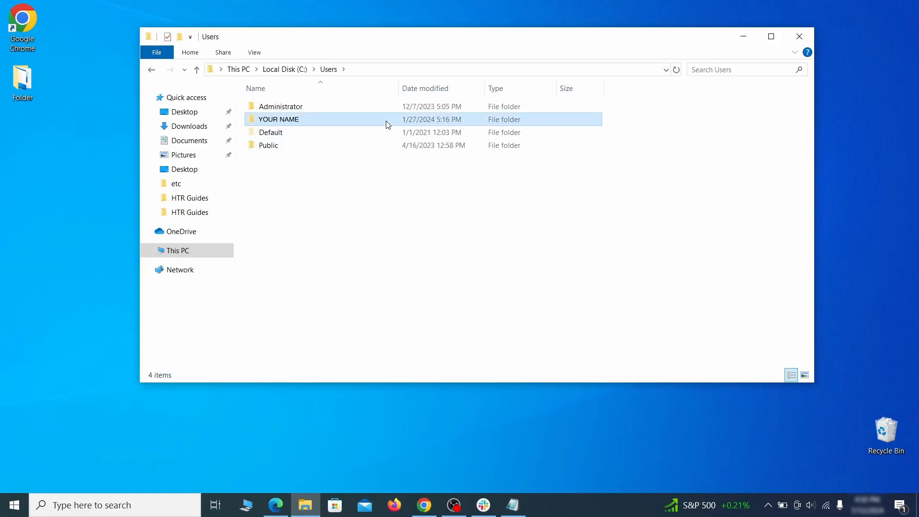
{"action": "double_click", "coordinate": [381, 171]}
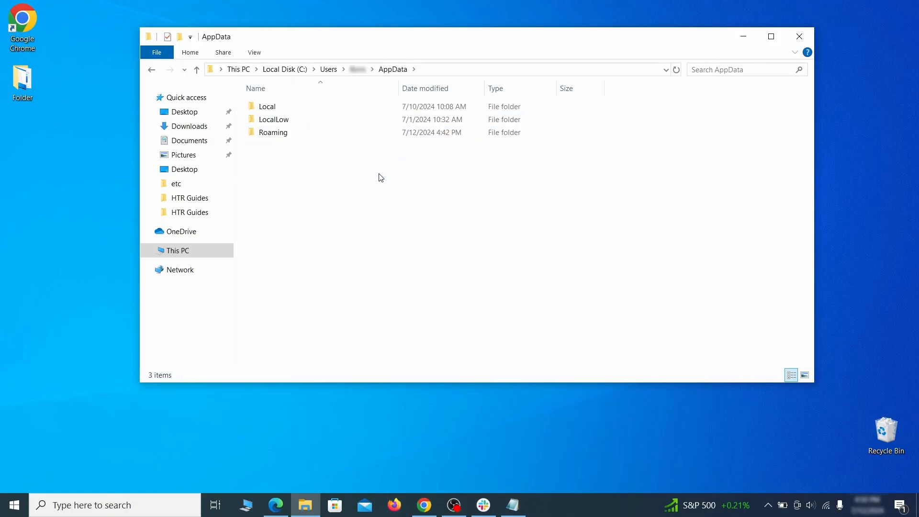
{"action": "double_click", "coordinate": [377, 134]}
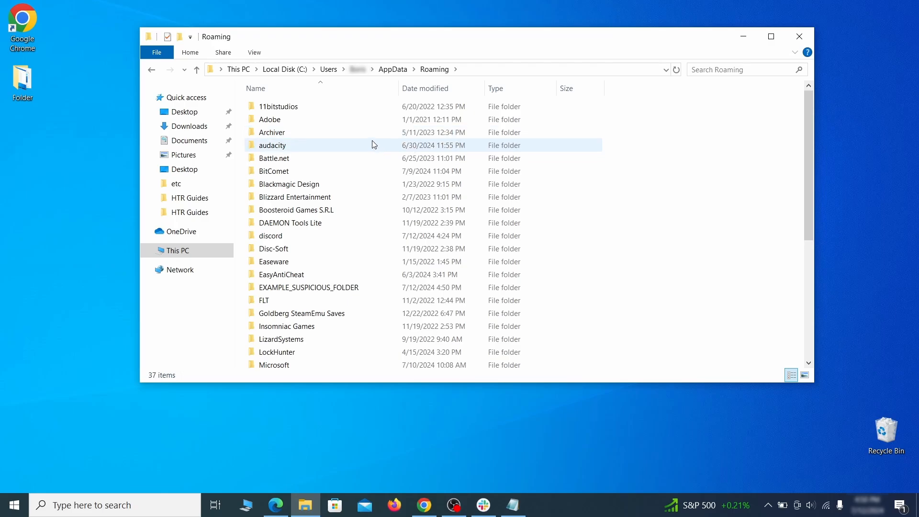
Try to delete EXAMPLE_SUSPICIOUS_FOLDER from the Roaming folder
{"action": "scroll", "coordinate": [368, 170], "scroll_direction": "down", "scroll_amount": 1}
{"action": "scroll", "coordinate": [369, 171], "scroll_direction": "down", "scroll_amount": 1}
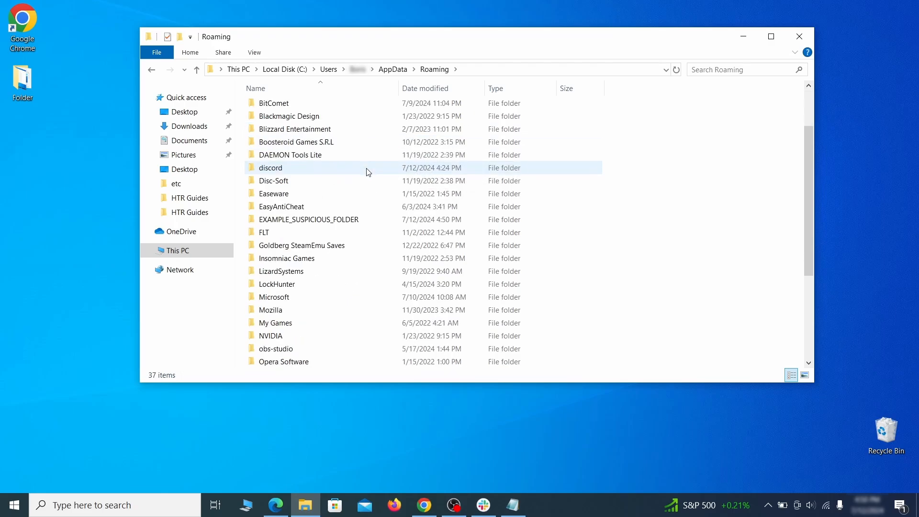
{"action": "left_click", "coordinate": [378, 221]}
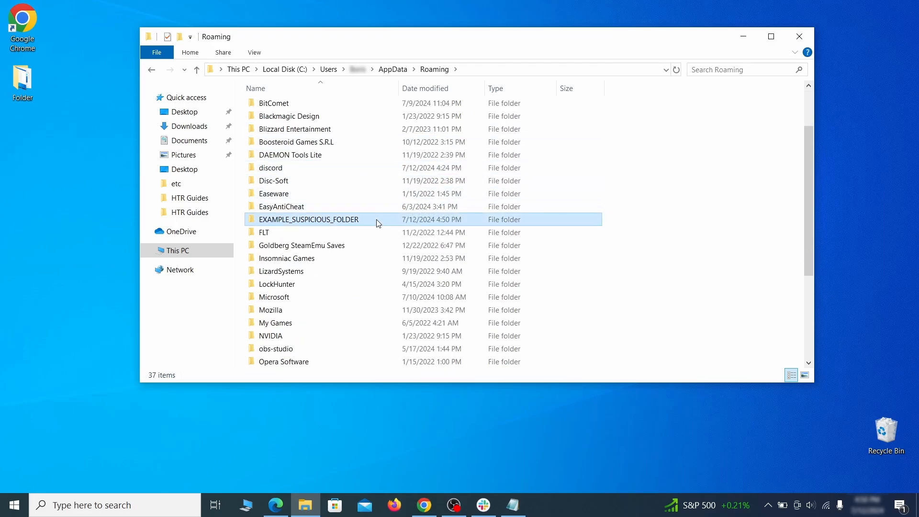
{"action": "right_click", "coordinate": [410, 221]}
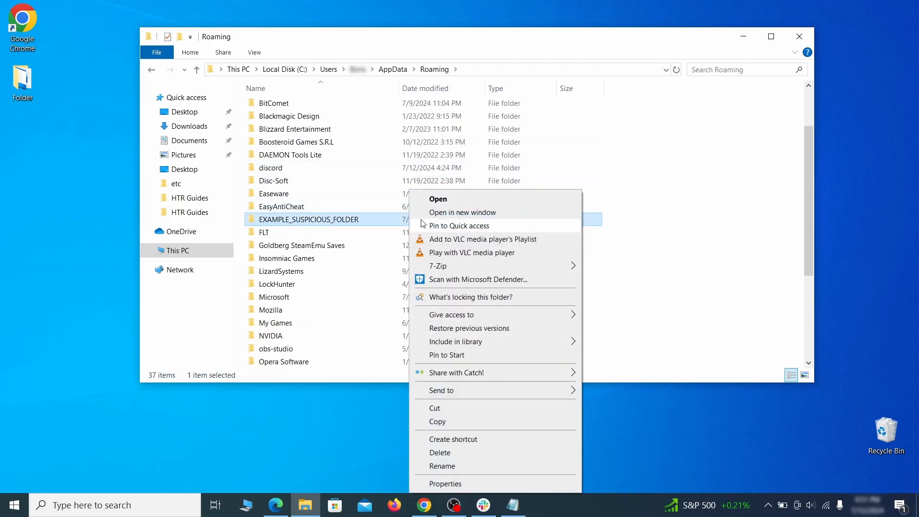
{"action": "left_click", "coordinate": [453, 452]}
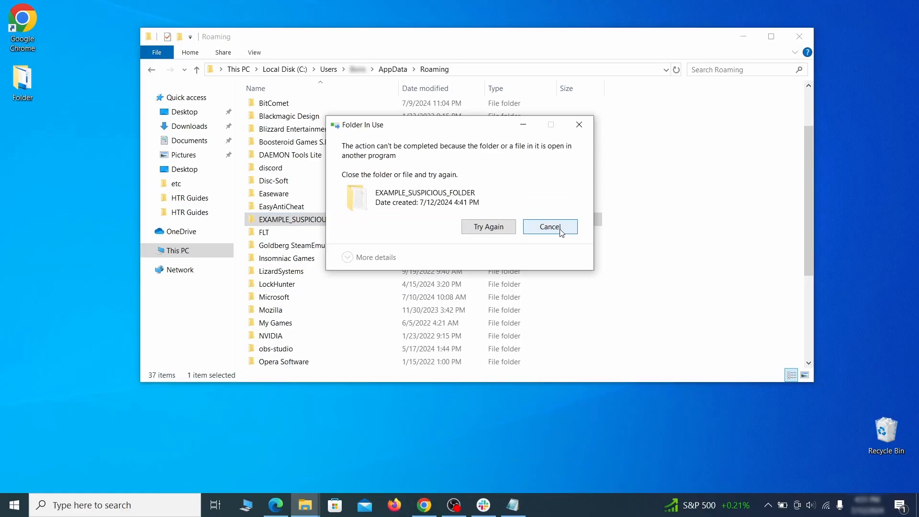
Check what is locking EXAMPLE_SUSPICIOUS_FOLDER and delete the folder with LockHunter, accepting the unlock warning
{"action": "right_click", "coordinate": [389, 219]}
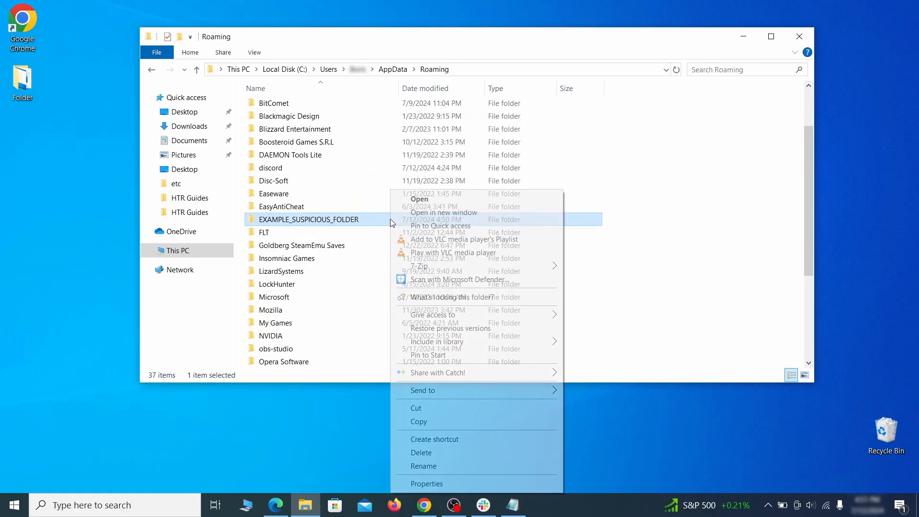
{"action": "left_click", "coordinate": [431, 296]}
{"action": "left_click", "coordinate": [414, 126]}
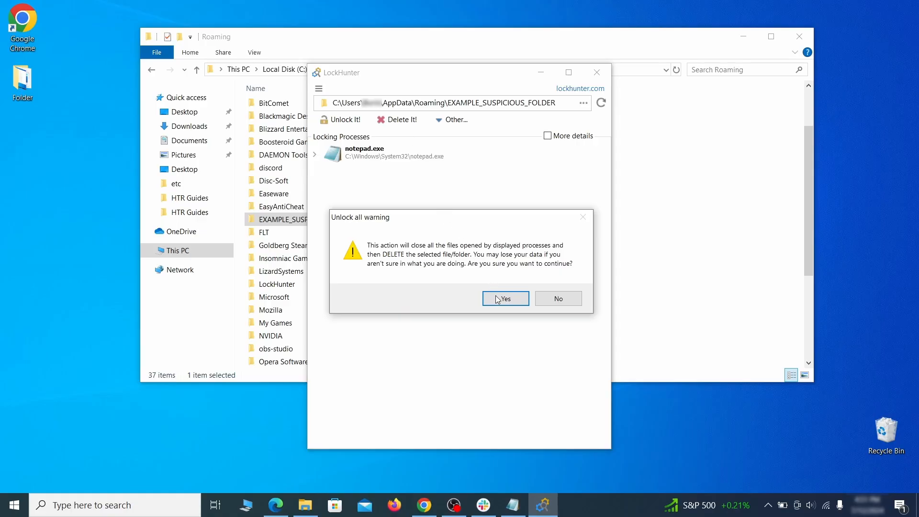
{"action": "left_click", "coordinate": [499, 298]}
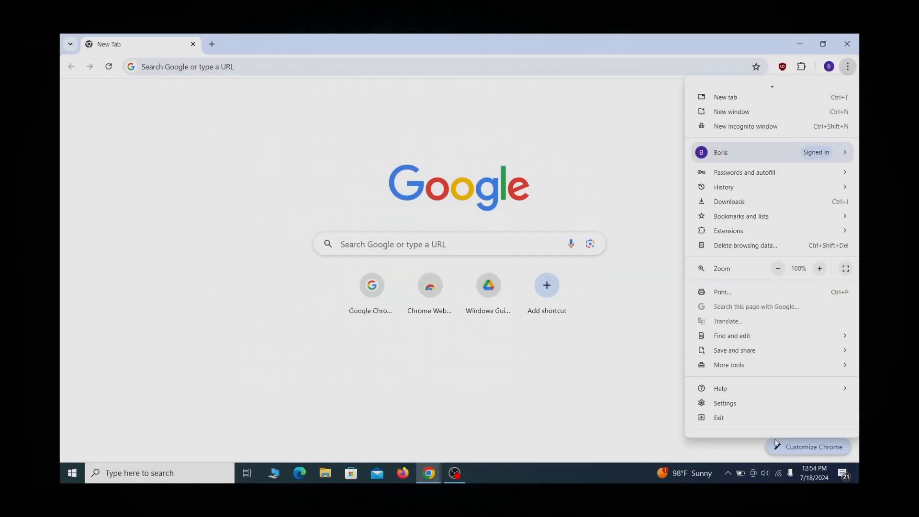
{"action": "left_click", "coordinate": [754, 427]}
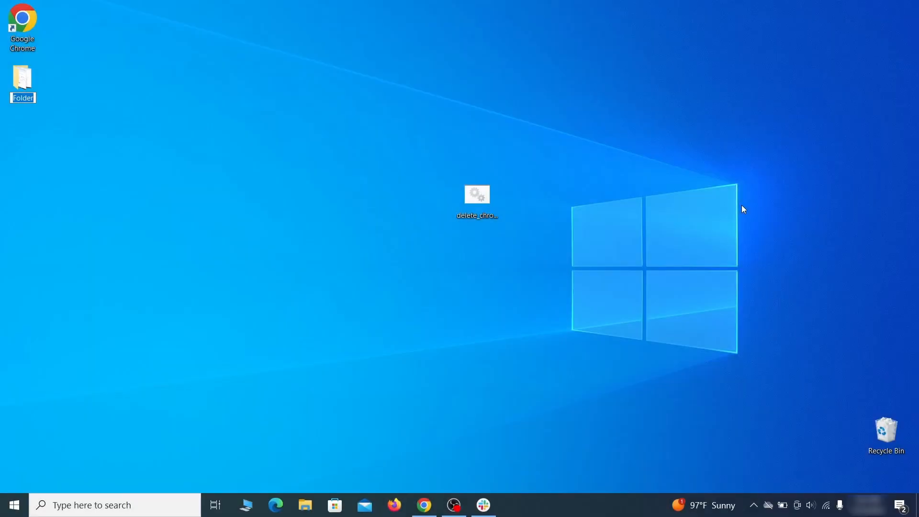
Open the Local Group Policy Editor and select Administrative Templates under Computer Configuration
{"action": "key", "text": "super"}
{"action": "type", "text": "edit group policy"}
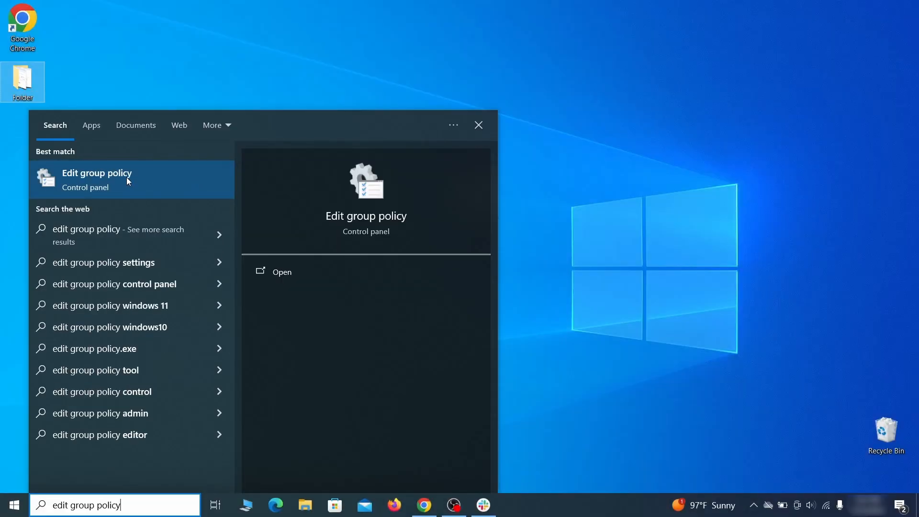
{"action": "left_click", "coordinate": [124, 181]}
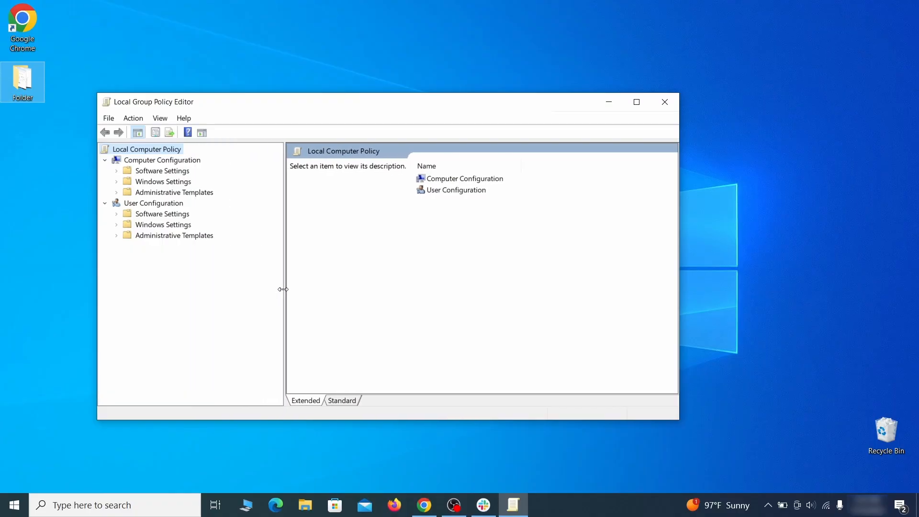
{"action": "left_click", "coordinate": [152, 161]}
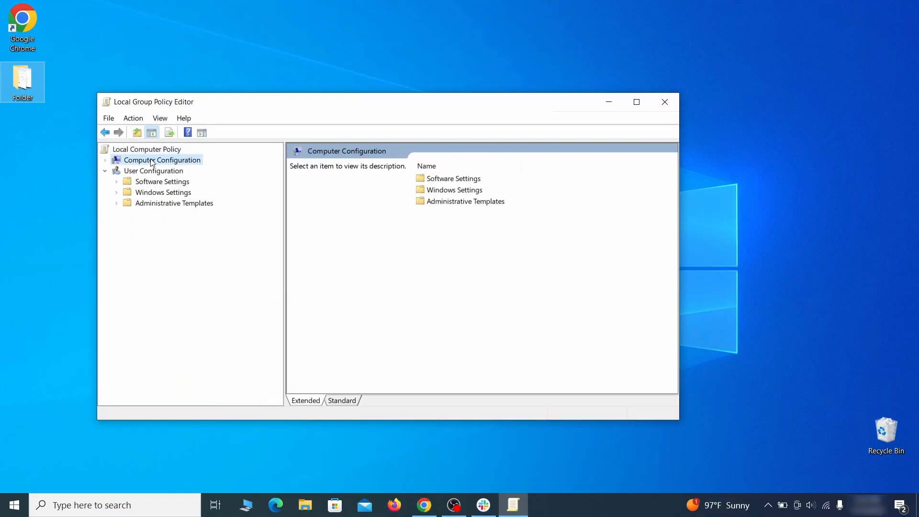
{"action": "left_click", "coordinate": [204, 193]}
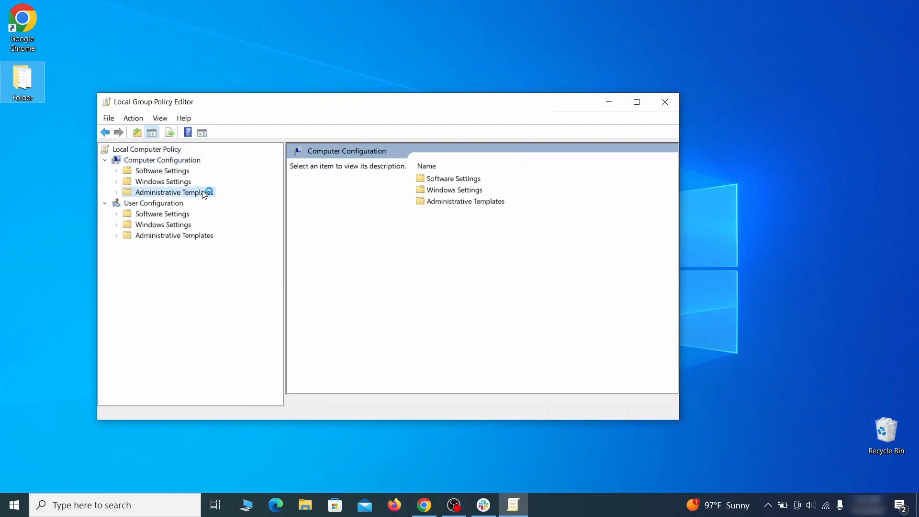
Remove the chrome policy template from the computer's Administrative Templates and close the Group Policy Editor
{"action": "right_click", "coordinate": [205, 192]}
{"action": "left_click", "coordinate": [293, 200]}
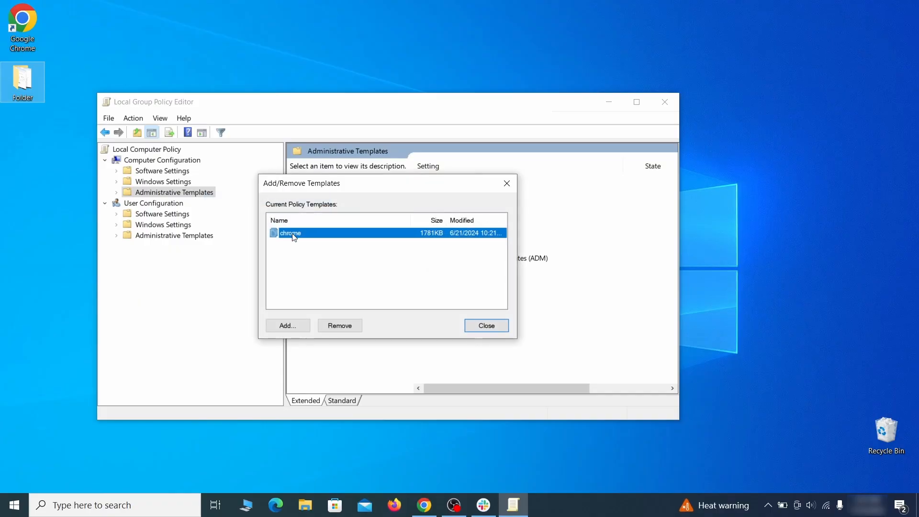
{"action": "left_click", "coordinate": [348, 327]}
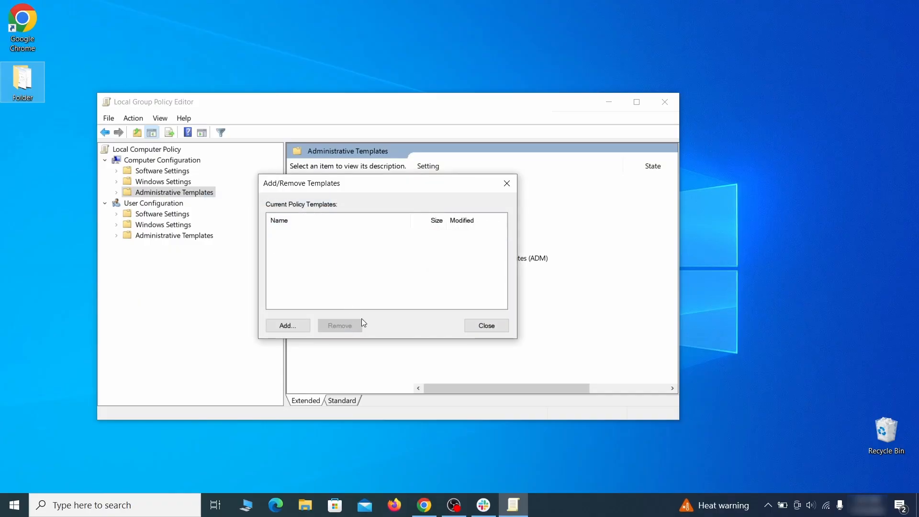
{"action": "left_click", "coordinate": [493, 326]}
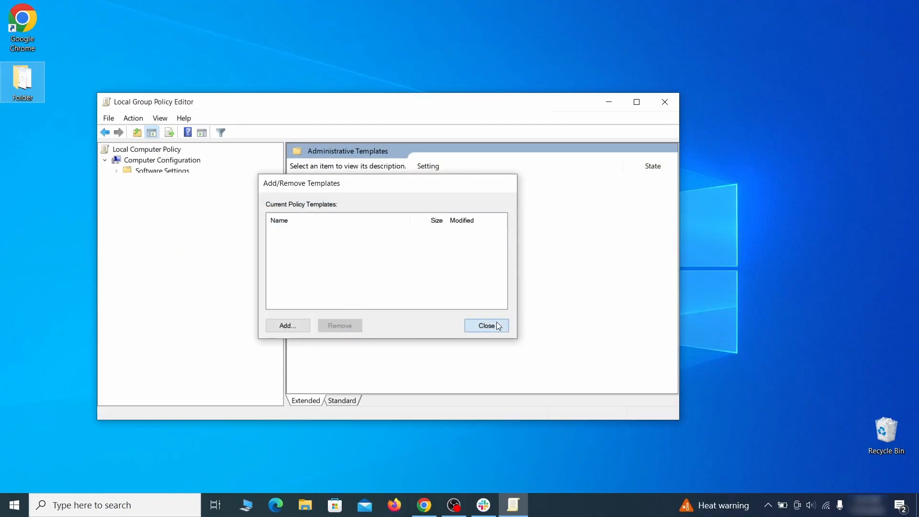
{"action": "left_click", "coordinate": [667, 107]}
Restart the computer and open Chrome's main menu
{"action": "left_click", "coordinate": [14, 505]}
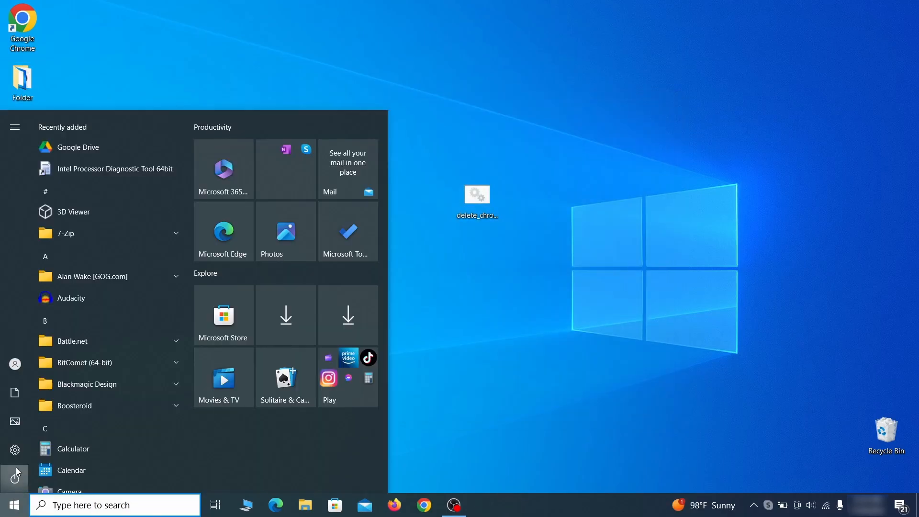
{"action": "left_click", "coordinate": [15, 478]}
{"action": "left_click", "coordinate": [81, 447]}
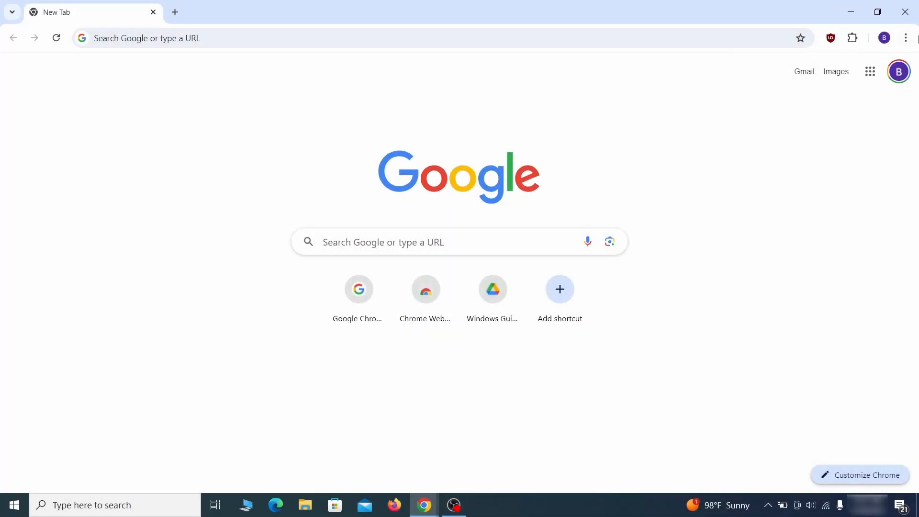
{"action": "left_click", "coordinate": [906, 38]}
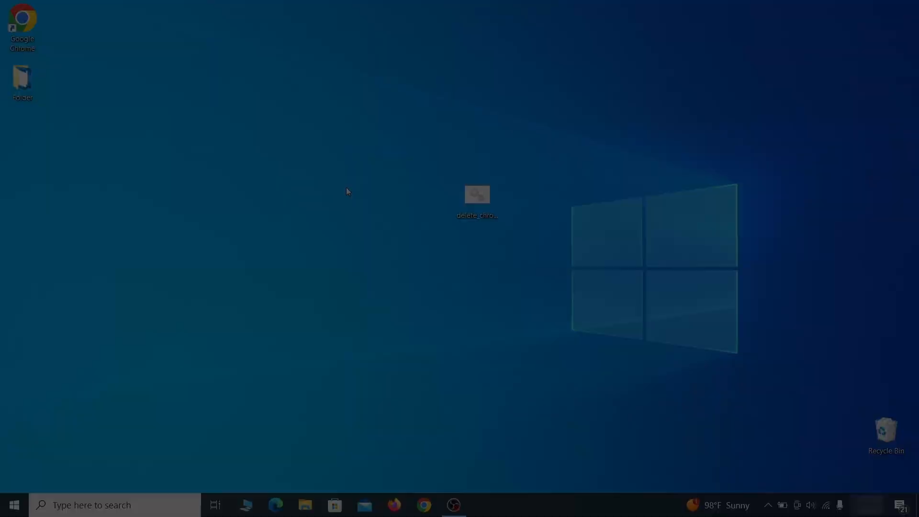
Search Windows for "reg" and open the Registry Editor
{"action": "key", "text": "super"}
{"action": "type", "text": "reg"}
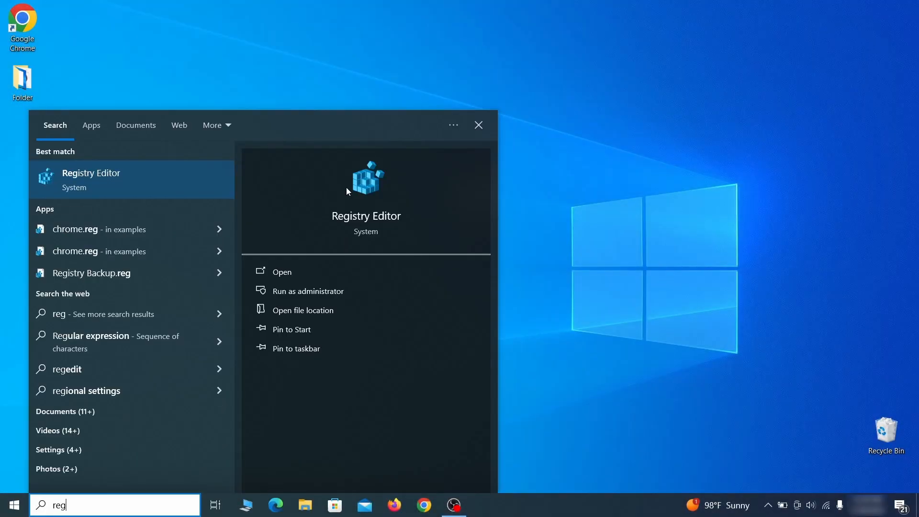
{"action": "key", "text": "Return"}
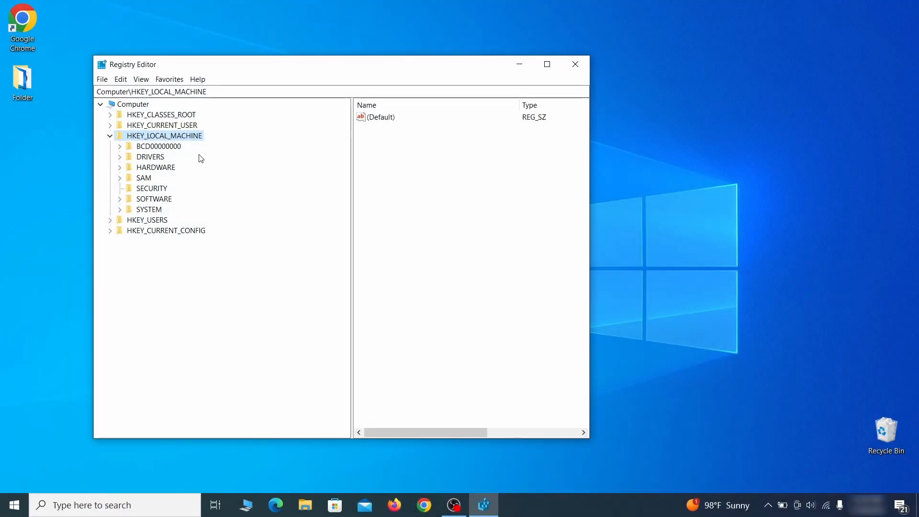
{"action": "left_click", "coordinate": [120, 146]}
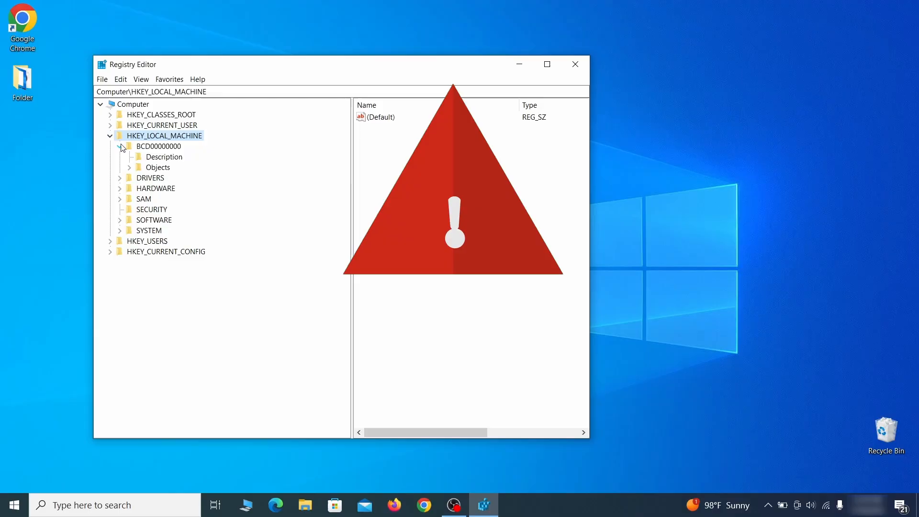
{"action": "left_click", "coordinate": [129, 167]}
{"action": "left_click", "coordinate": [139, 272]}
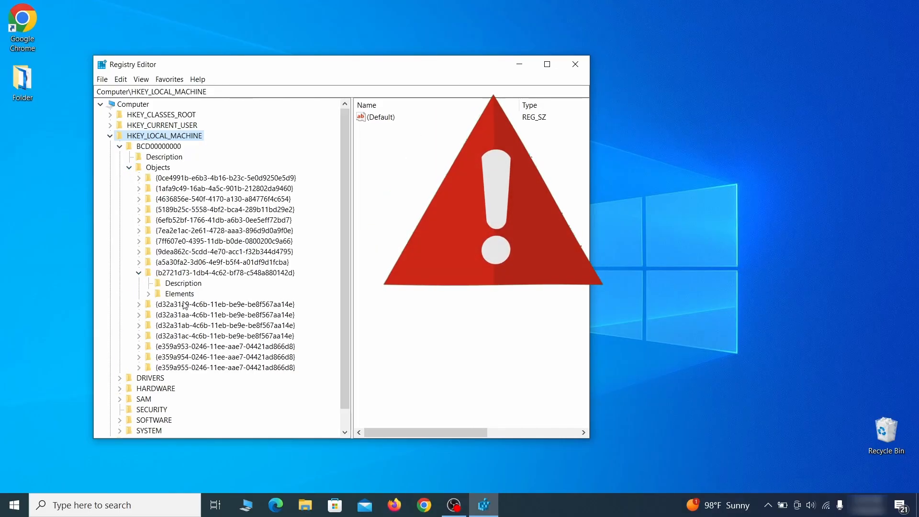
{"action": "left_click", "coordinate": [148, 293]}
{"action": "left_click", "coordinate": [192, 325]}
{"action": "right_click", "coordinate": [192, 325]}
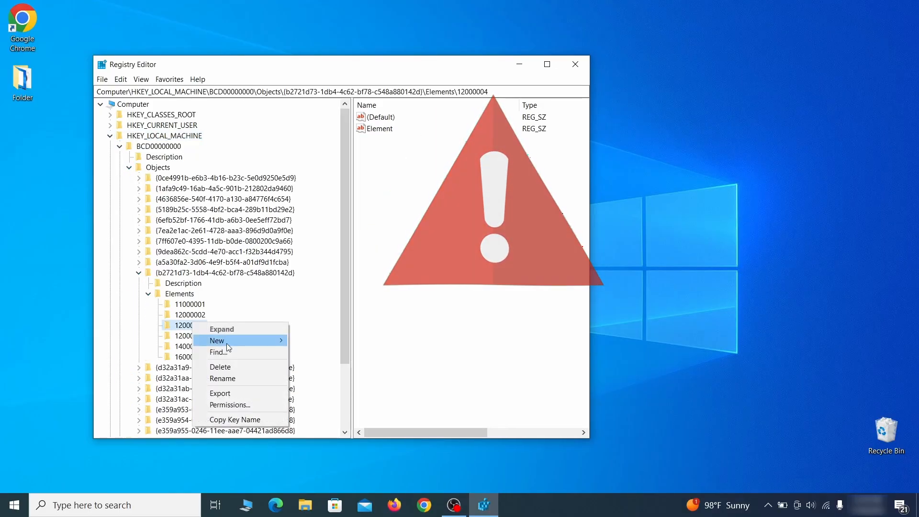
{"action": "left_click", "coordinate": [237, 367]}
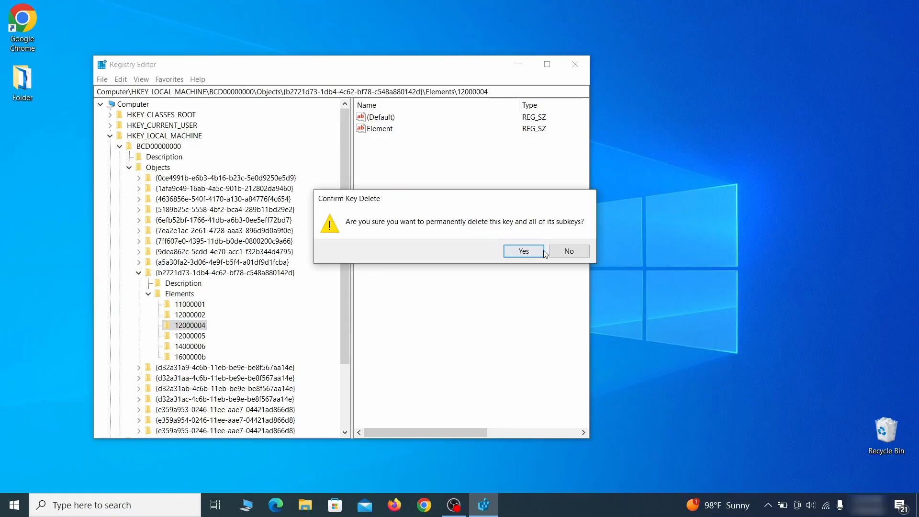
{"action": "left_click", "coordinate": [577, 253]}
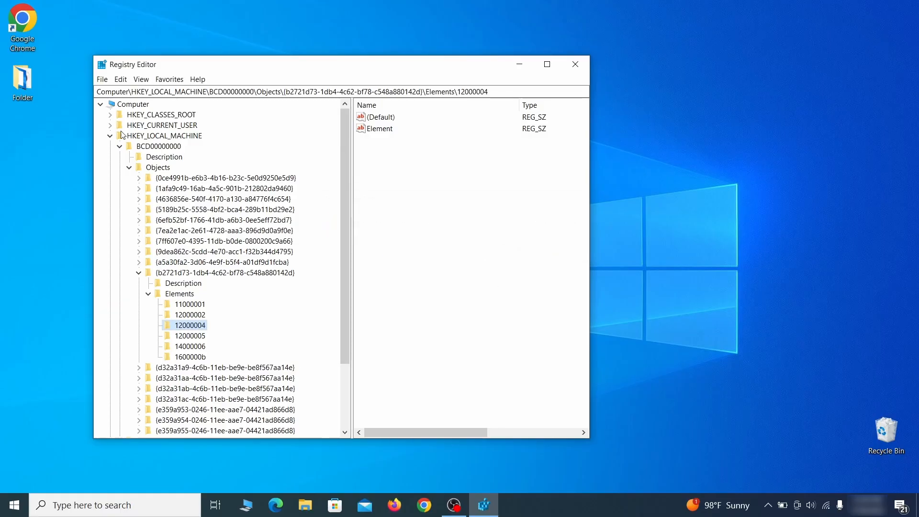
{"action": "scroll", "coordinate": [152, 366], "scroll_direction": "down", "scroll_amount": 3}
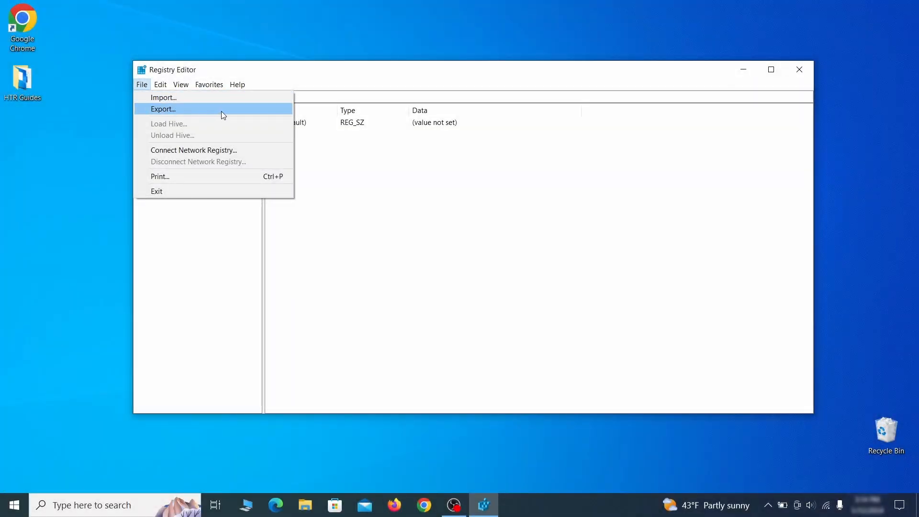
Export the registry to a backup file and select Registry Backup 1 on the desktop for import
{"action": "left_click", "coordinate": [221, 110]}
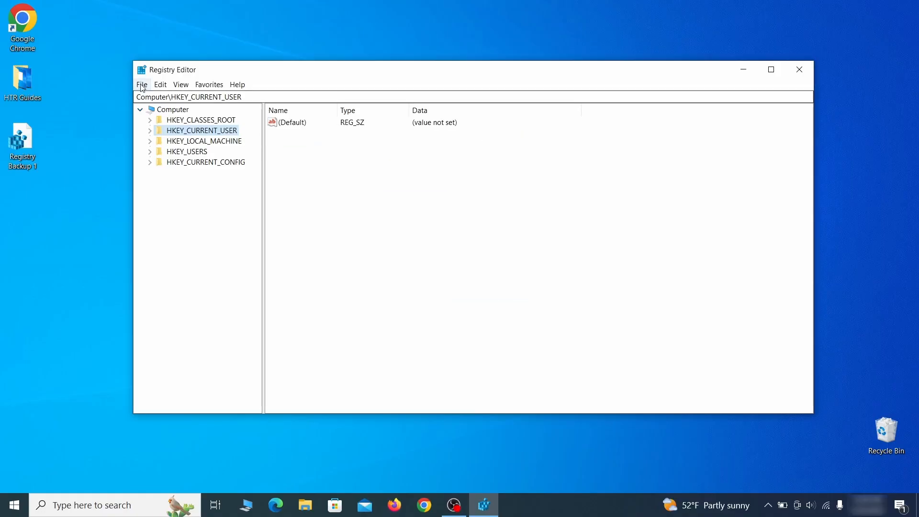
{"action": "left_click", "coordinate": [142, 84]}
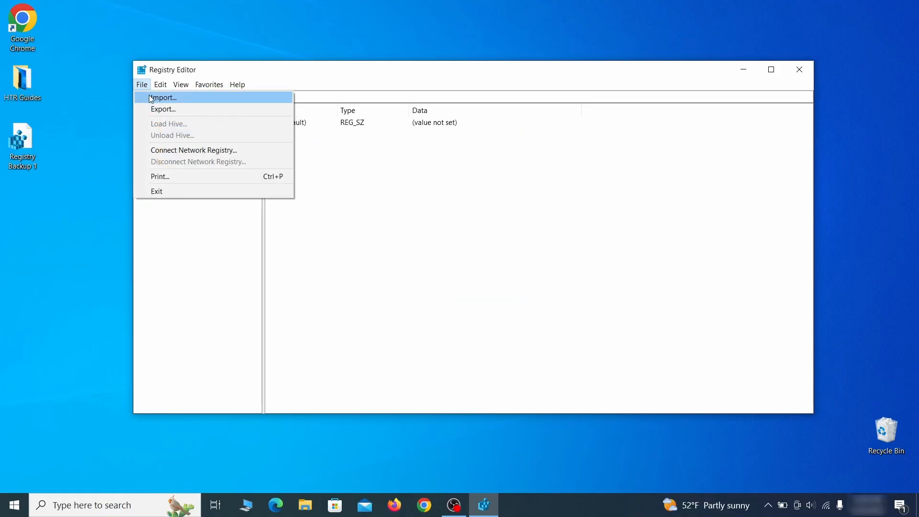
{"action": "left_click", "coordinate": [196, 99]}
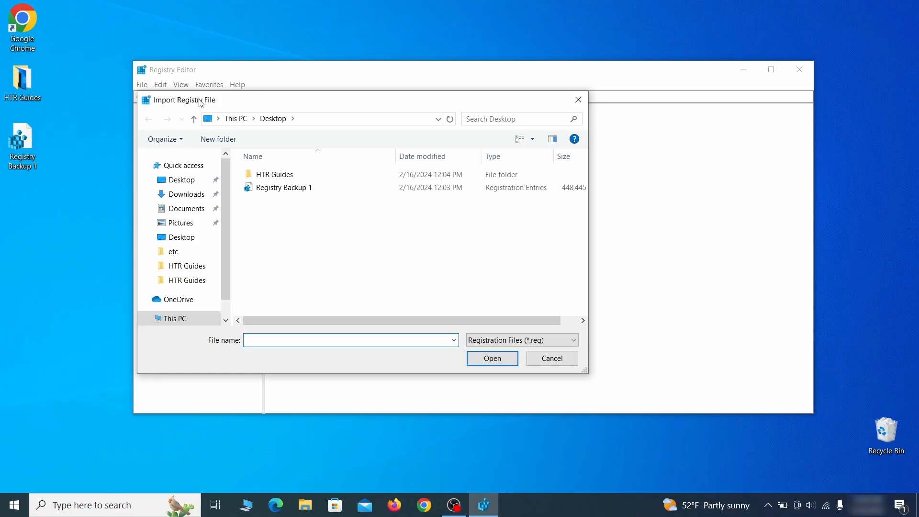
{"action": "left_click", "coordinate": [318, 192]}
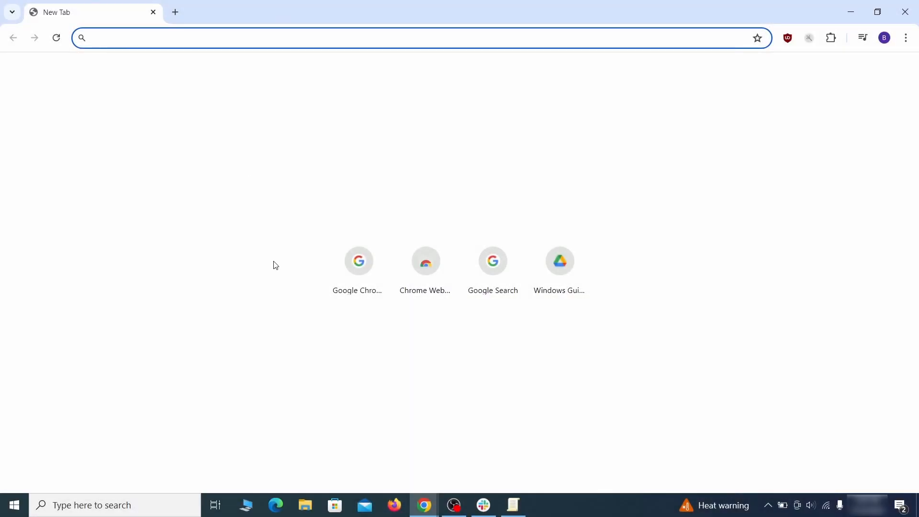
Open chrome://policy in Chrome and copy the value of the HomepageLocation policy
{"action": "type", "text": "chr"}
{"action": "key", "text": "Return"}
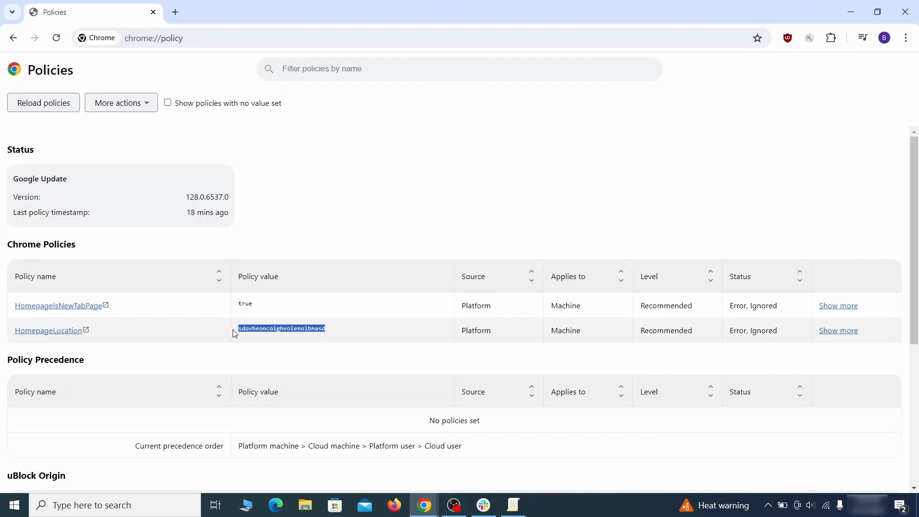
{"action": "right_click", "coordinate": [260, 331]}
{"action": "left_click", "coordinate": [283, 340]}
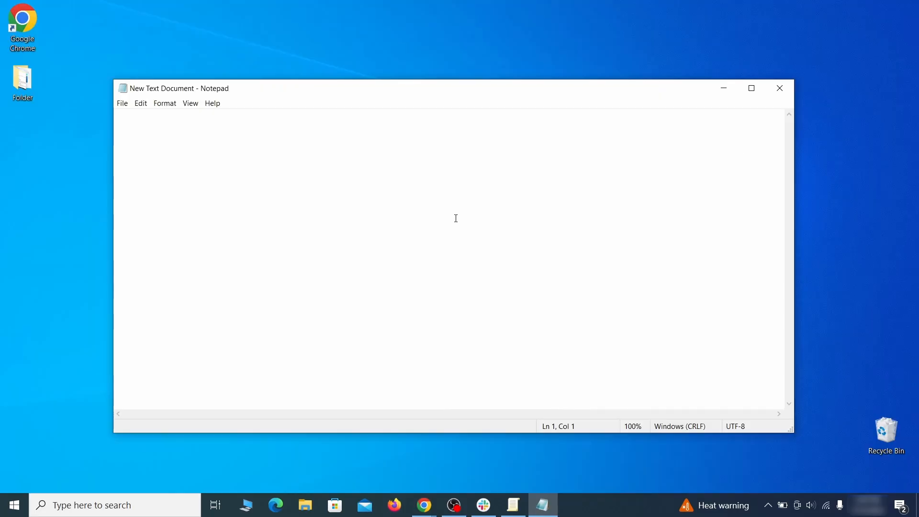
Paste the copied policy value into the Notepad document, minimize it and open Chrome's main menu
{"action": "right_click", "coordinate": [455, 211]}
{"action": "left_click", "coordinate": [482, 255]}
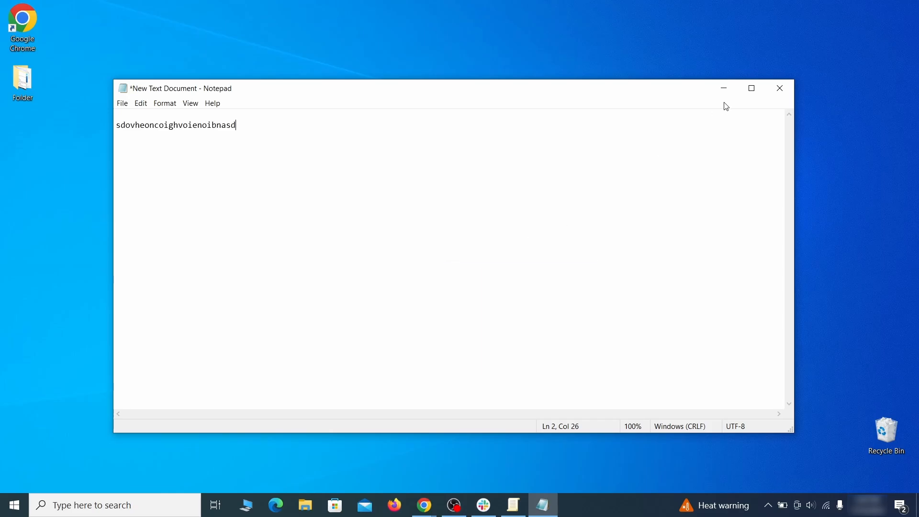
{"action": "left_click", "coordinate": [722, 93]}
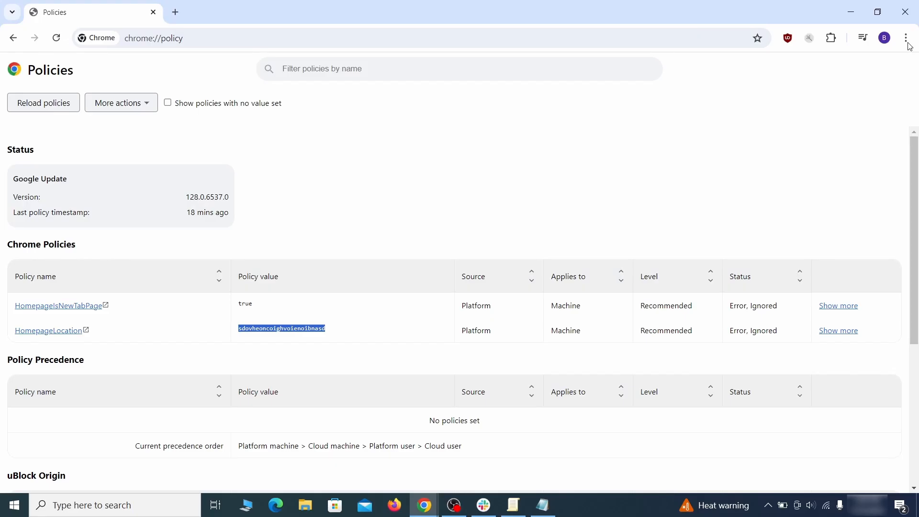
{"action": "left_click", "coordinate": [906, 38]}
{"action": "mouse_move", "coordinate": [771, 225]}
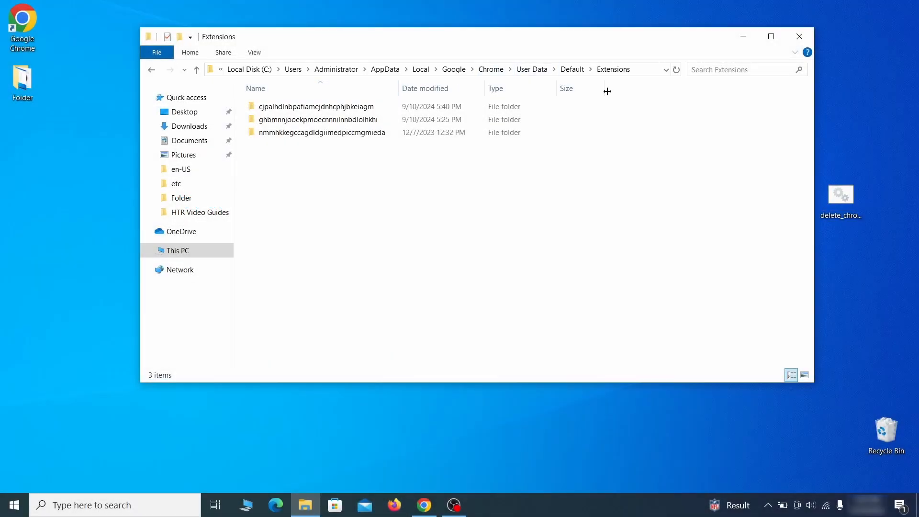
Delete all extension folders inside Chrome's User Data\Default\Extensions folder and close File Explorer
{"action": "left_click_drag", "start_coordinate": [340, 153], "coordinate": [387, 117]}
{"action": "right_click", "coordinate": [388, 117]}
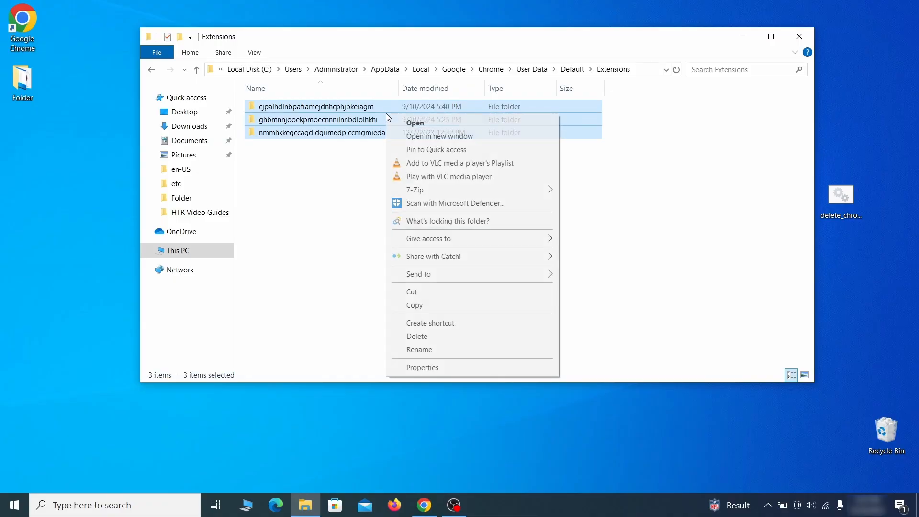
{"action": "left_click", "coordinate": [417, 336]}
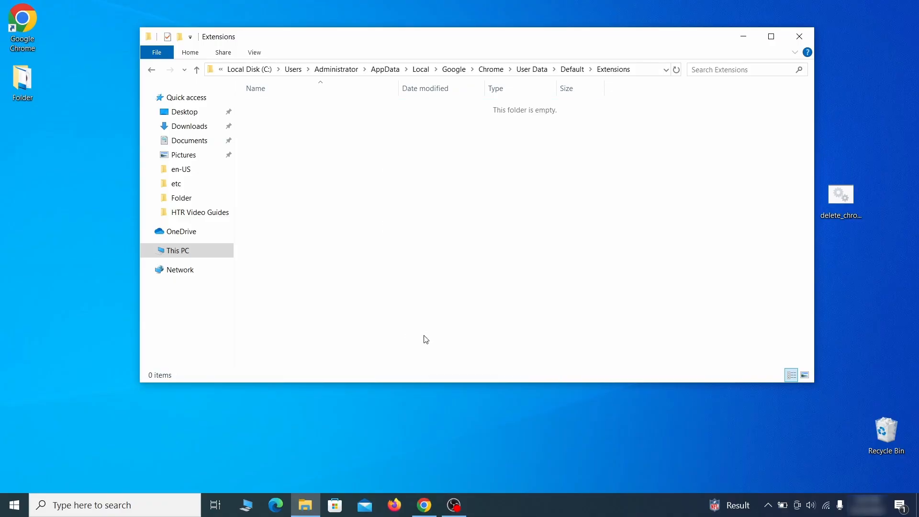
{"action": "left_click", "coordinate": [797, 42]}
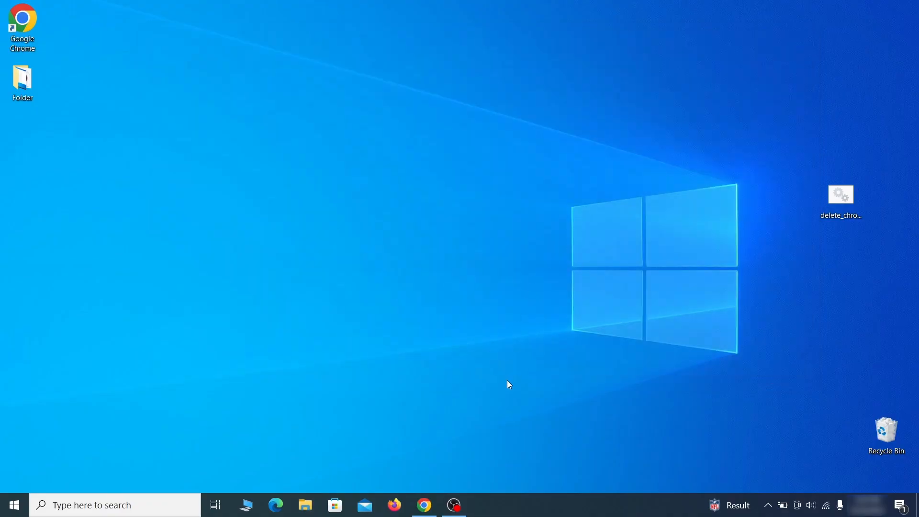
Return to Chrome's Extensions page and repair the uBlock Origin extension
{"action": "left_click", "coordinate": [424, 505]}
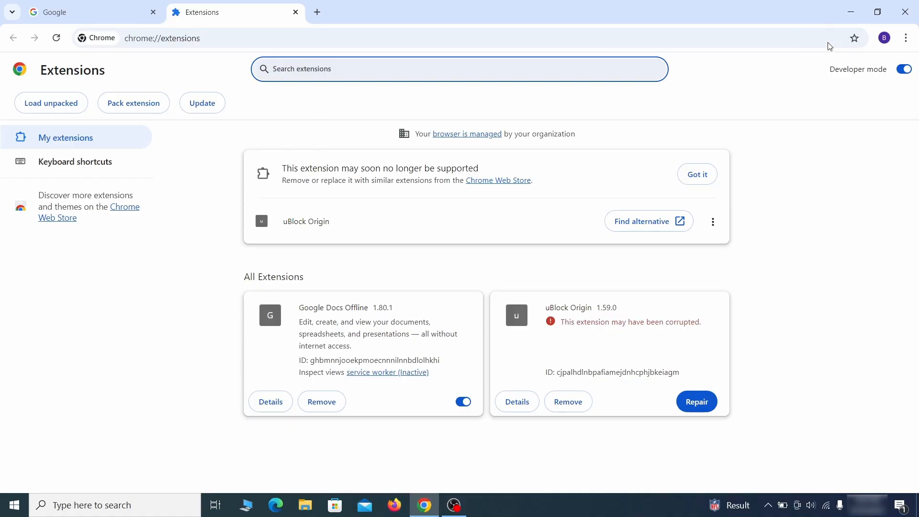
{"action": "left_click", "coordinate": [701, 408]}
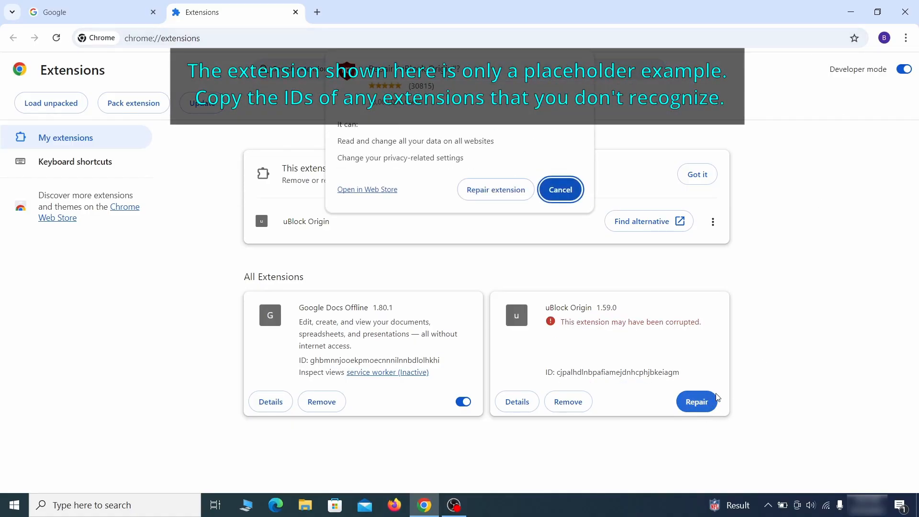
{"action": "left_click", "coordinate": [496, 190]}
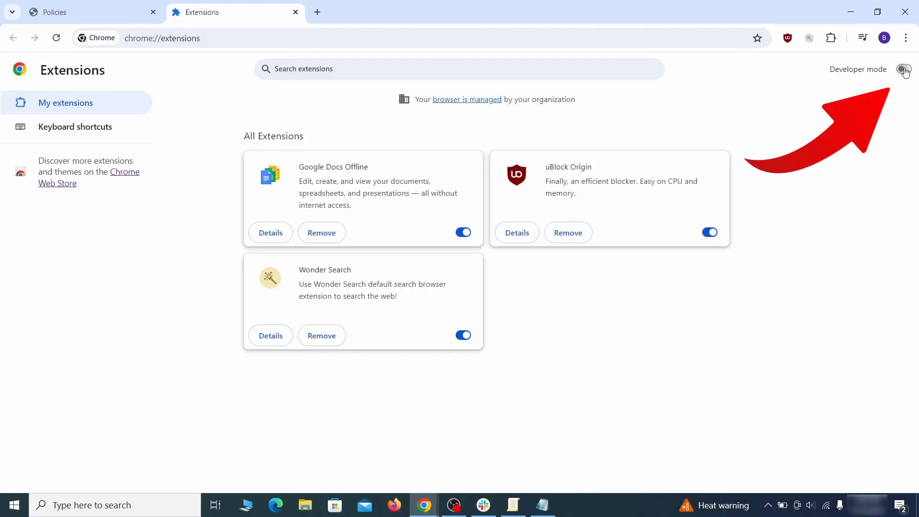
Enable Developer mode on the Extensions page and copy the Wonder Search extension's ID into the Notepad document
{"action": "left_click", "coordinate": [903, 70]}
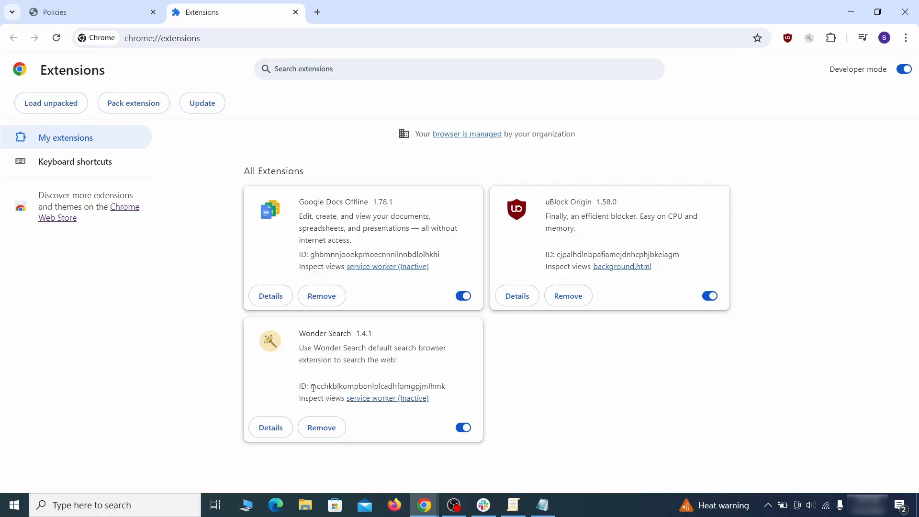
{"action": "left_click_drag", "start_coordinate": [311, 387], "coordinate": [435, 385]}
{"action": "right_click", "coordinate": [445, 386]}
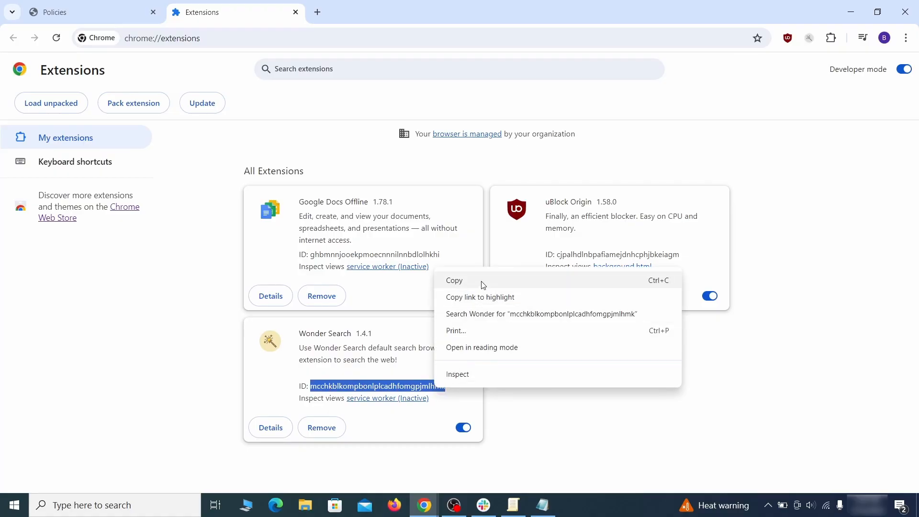
{"action": "left_click", "coordinate": [454, 282]}
{"action": "left_click", "coordinate": [853, 14]}
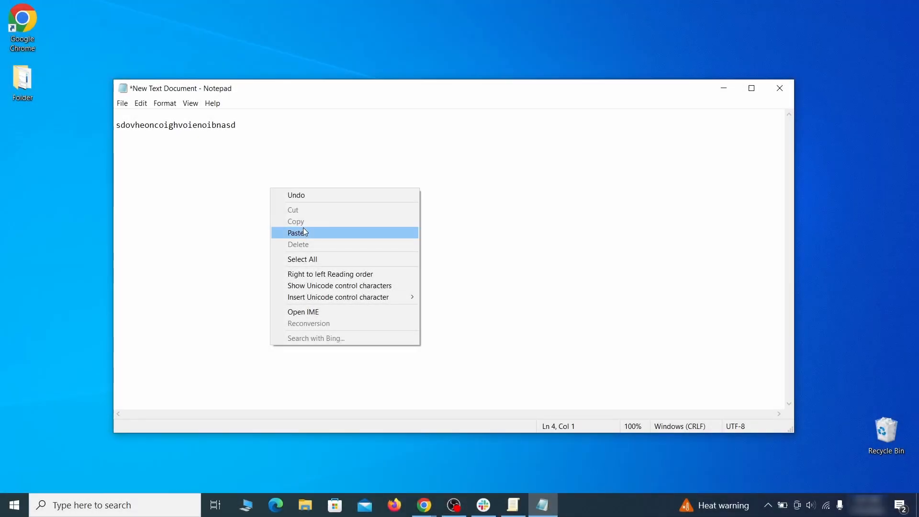
{"action": "left_click", "coordinate": [315, 232]}
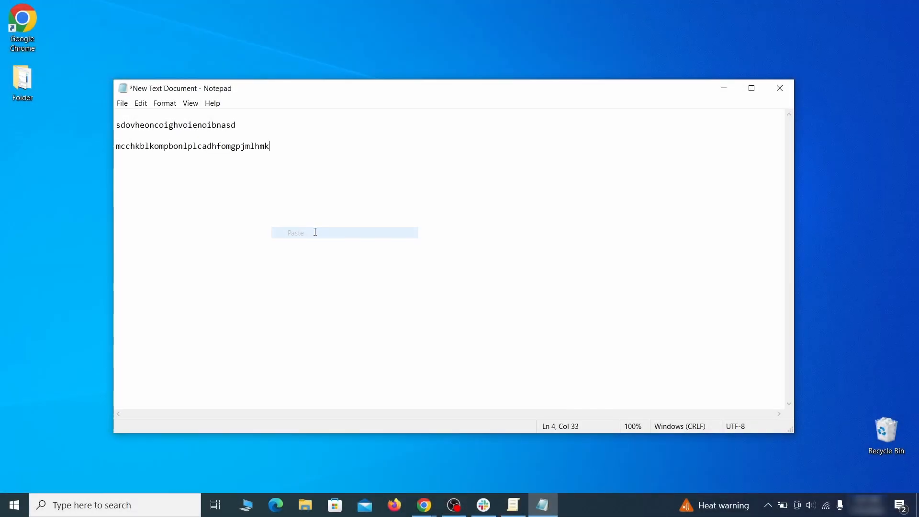
{"action": "left_click", "coordinate": [723, 90]}
Search Windows for "regedit" and run the Registry Editor as administrator
{"action": "left_click", "coordinate": [12, 507]}
{"action": "type", "text": "regedit"}
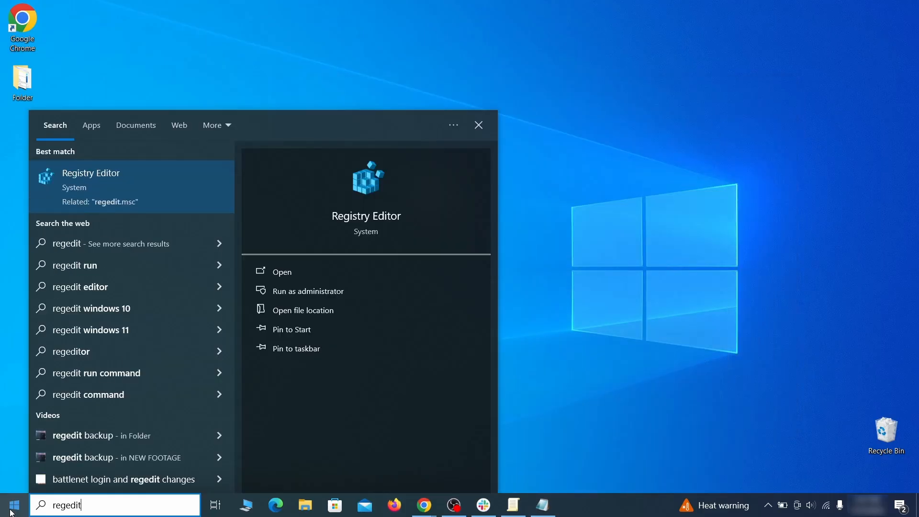
{"action": "right_click", "coordinate": [185, 183]}
{"action": "left_click", "coordinate": [210, 197]}
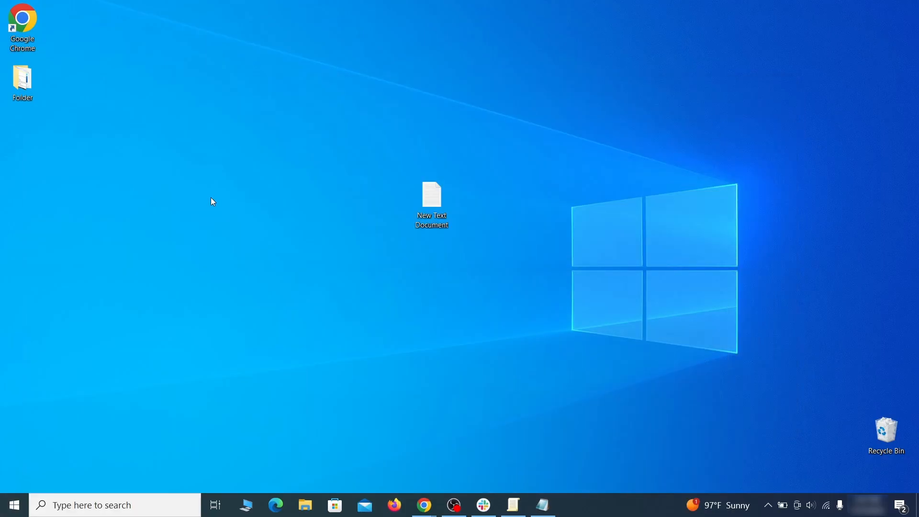
Search the registry for the HomepageLocation policy value saved in Notepad, sdovheoncoighvoienoibnasd
{"action": "key", "text": "ctrl+f"}
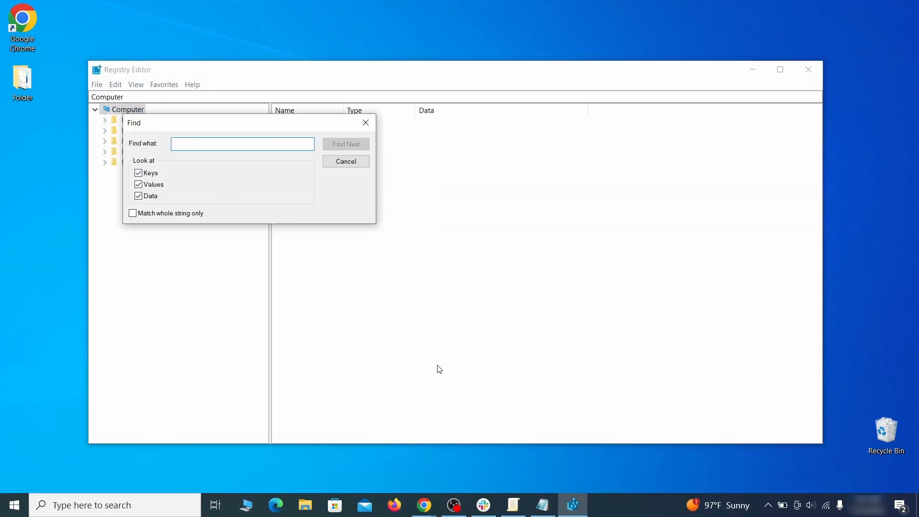
{"action": "left_click", "coordinate": [543, 505]}
{"action": "right_click", "coordinate": [205, 128]}
{"action": "left_click", "coordinate": [232, 161]}
{"action": "left_click", "coordinate": [94, 177]}
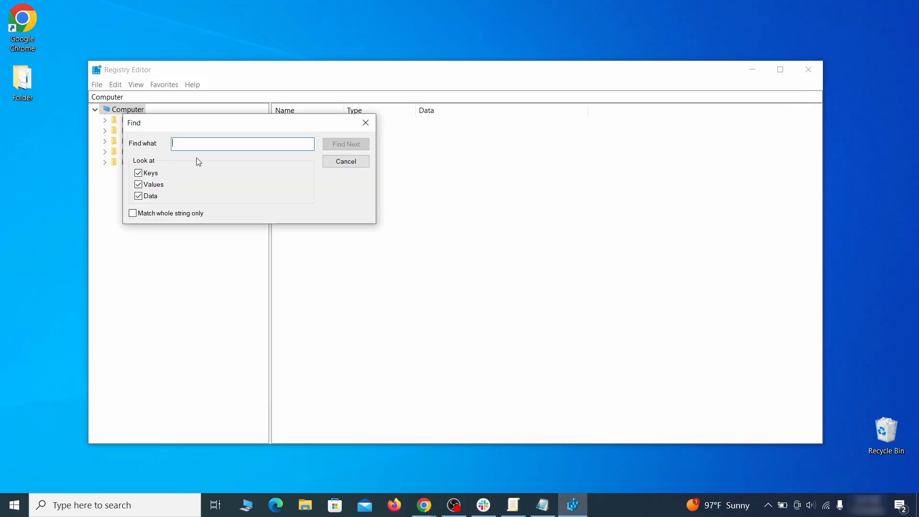
{"action": "right_click", "coordinate": [204, 146]}
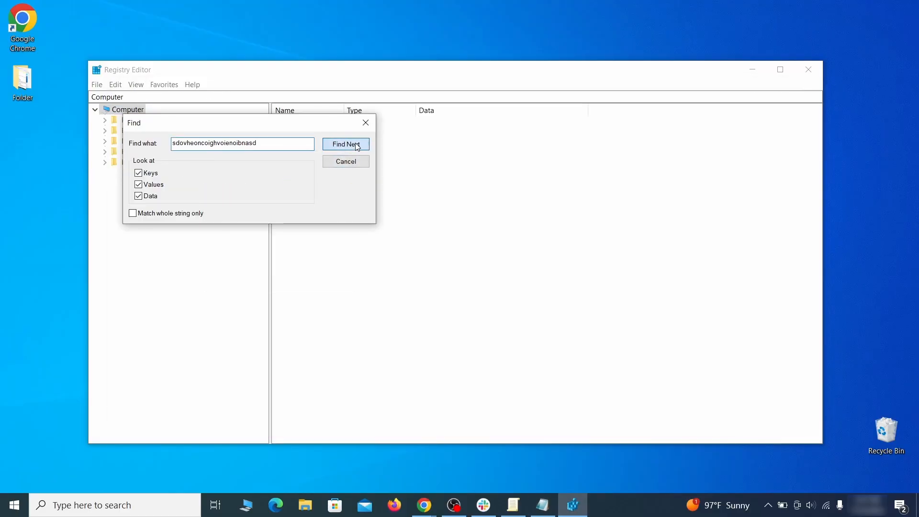
{"action": "left_click", "coordinate": [357, 147]}
Permanently delete the Recommended key under Policies\Google\Chrome in the registry's Group Policy Objects
{"action": "right_click", "coordinate": [226, 287]}
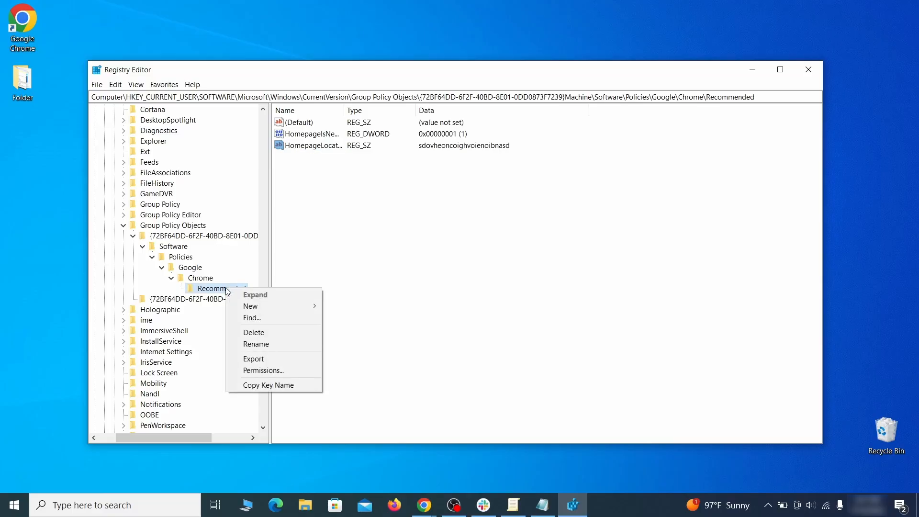
{"action": "left_click", "coordinate": [274, 334]}
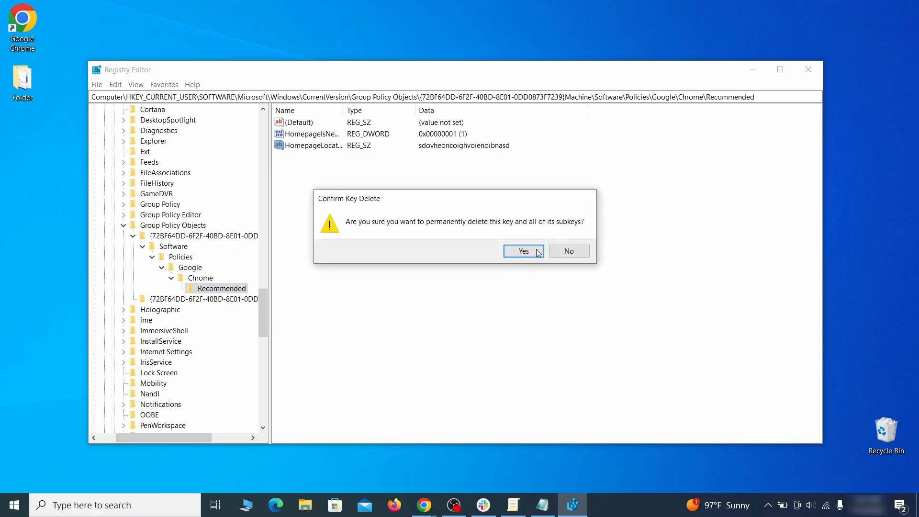
{"action": "left_click", "coordinate": [521, 250]}
{"action": "left_click", "coordinate": [115, 85]}
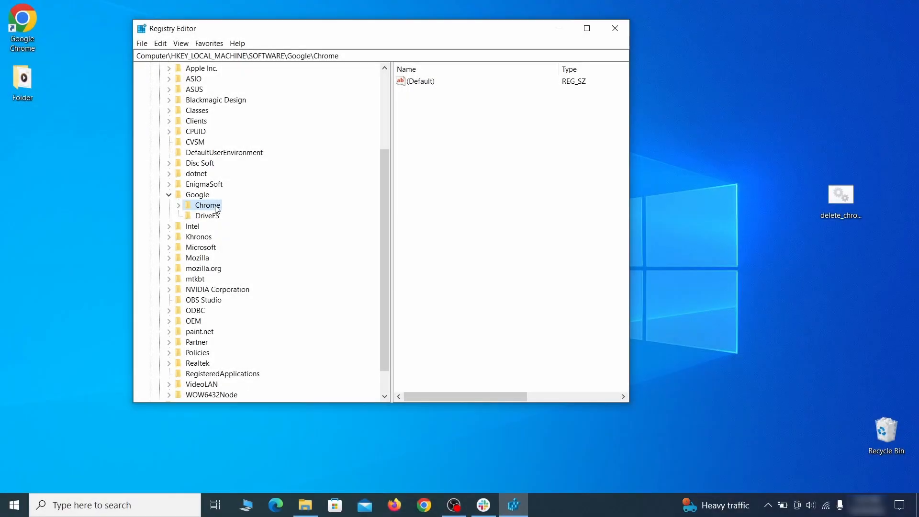
Try to permanently delete the Chrome key under HKEY_LOCAL_MACHINE\SOFTWARE\Google
{"action": "right_click", "coordinate": [216, 209]}
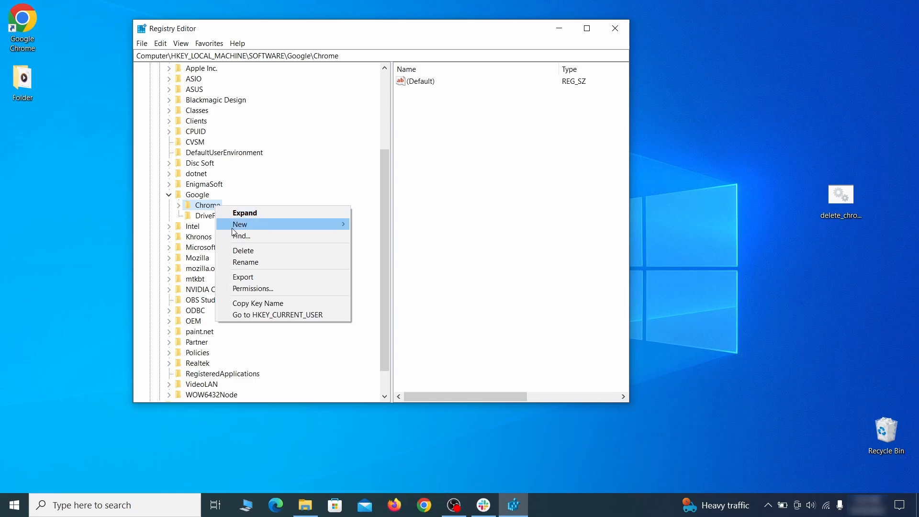
{"action": "left_click", "coordinate": [254, 252]}
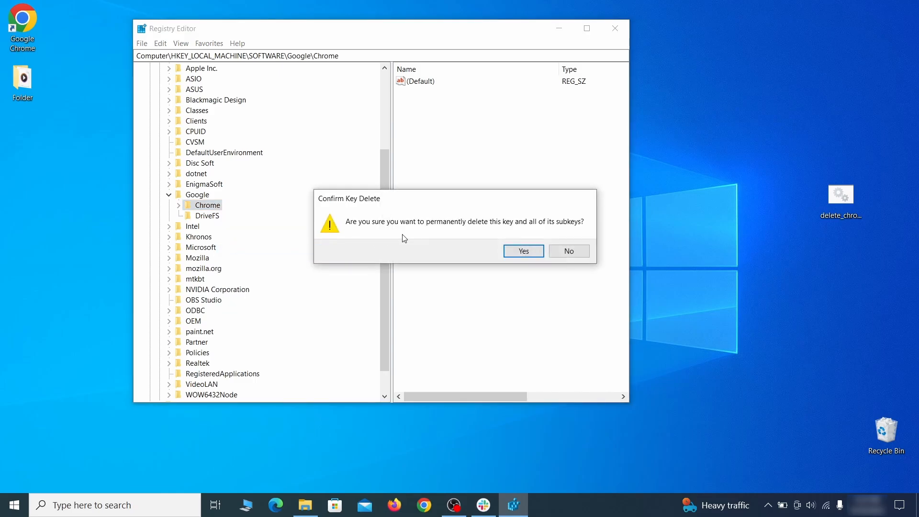
{"action": "left_click", "coordinate": [533, 249]}
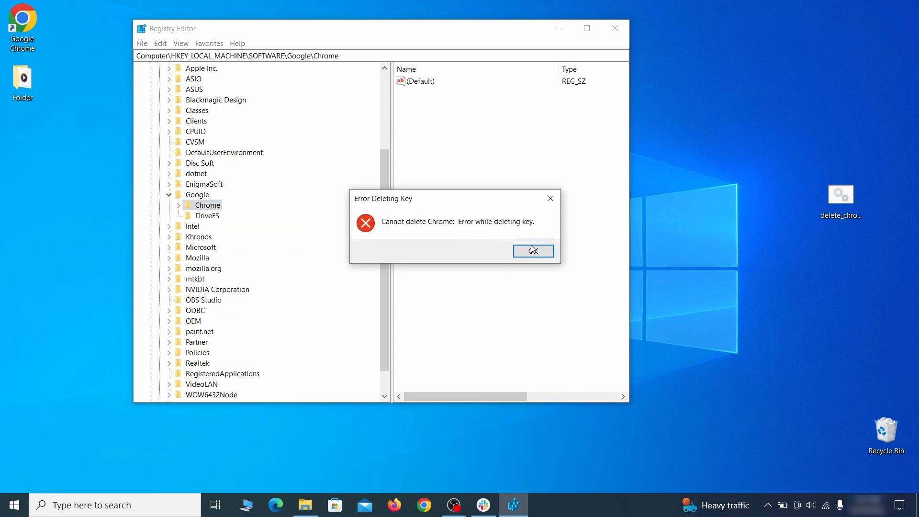
{"action": "left_click", "coordinate": [533, 250]}
Open the advanced security settings of the SOFTWARE\Google\Chrome key and change its owner to Everyone
{"action": "right_click", "coordinate": [216, 209]}
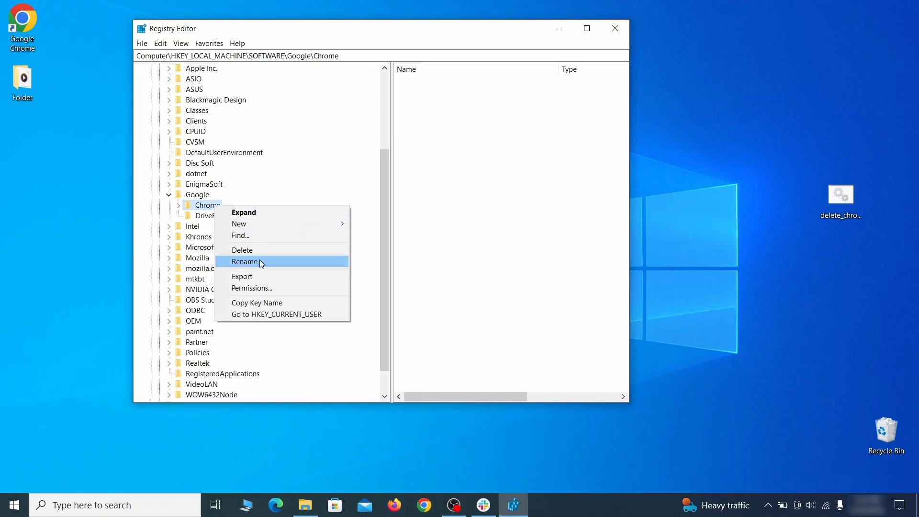
{"action": "left_click", "coordinate": [272, 287]}
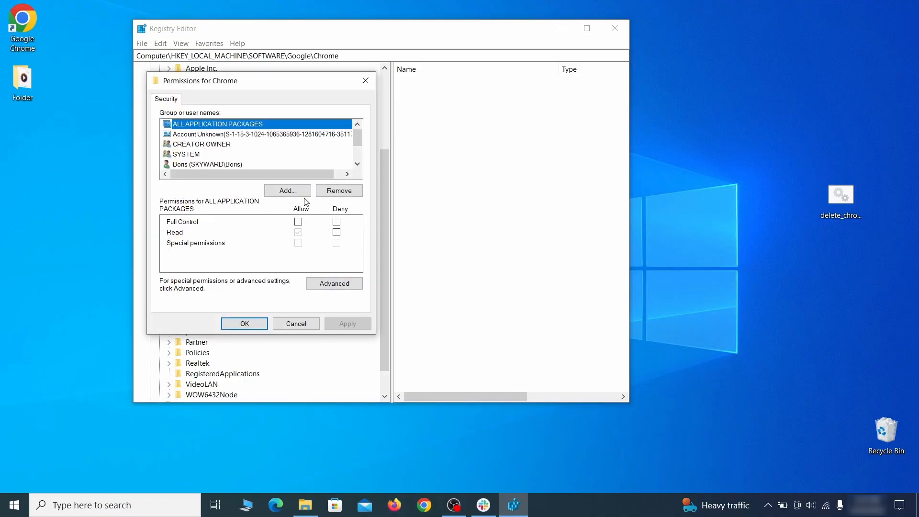
{"action": "left_click", "coordinate": [334, 284]}
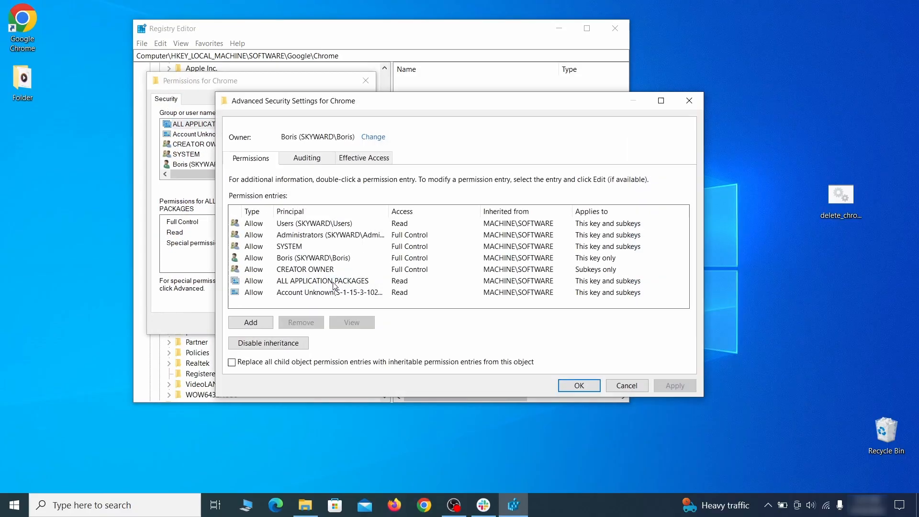
{"action": "left_click", "coordinate": [372, 137]}
{"action": "type", "text": "everyone"}
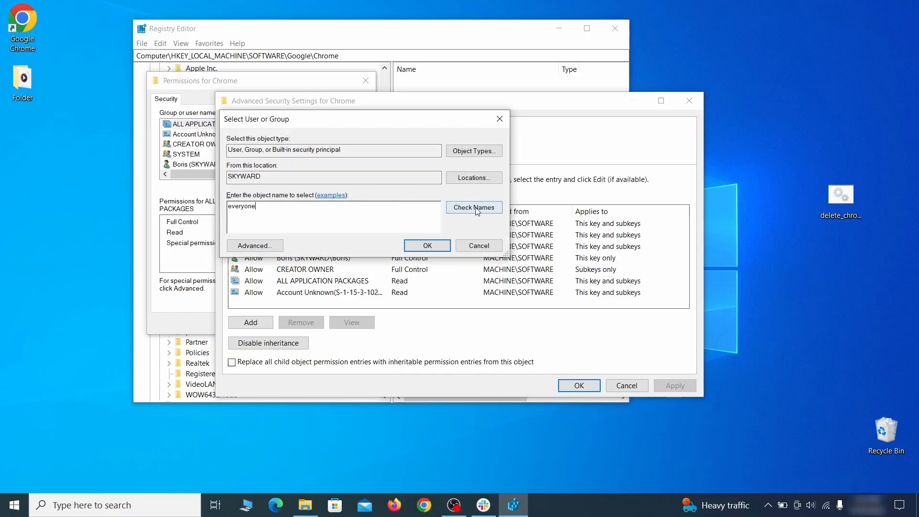
{"action": "left_click", "coordinate": [476, 208]}
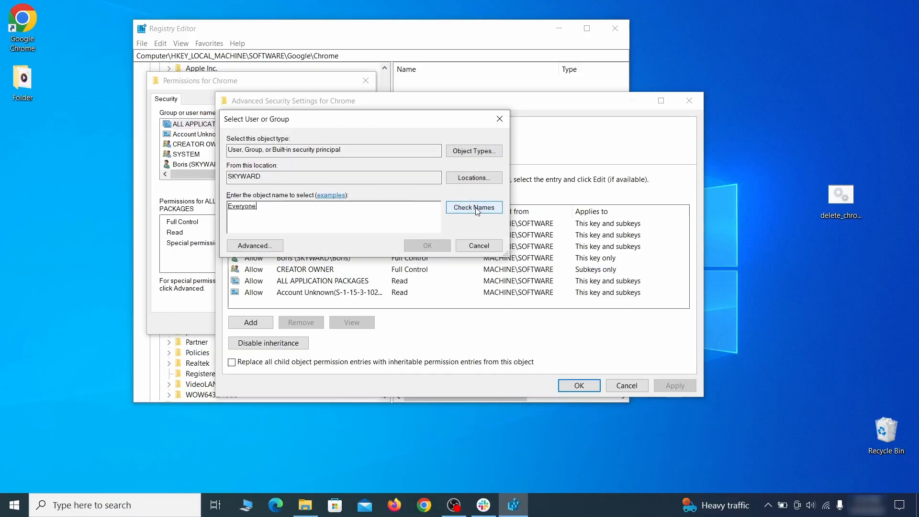
{"action": "left_click", "coordinate": [433, 247]}
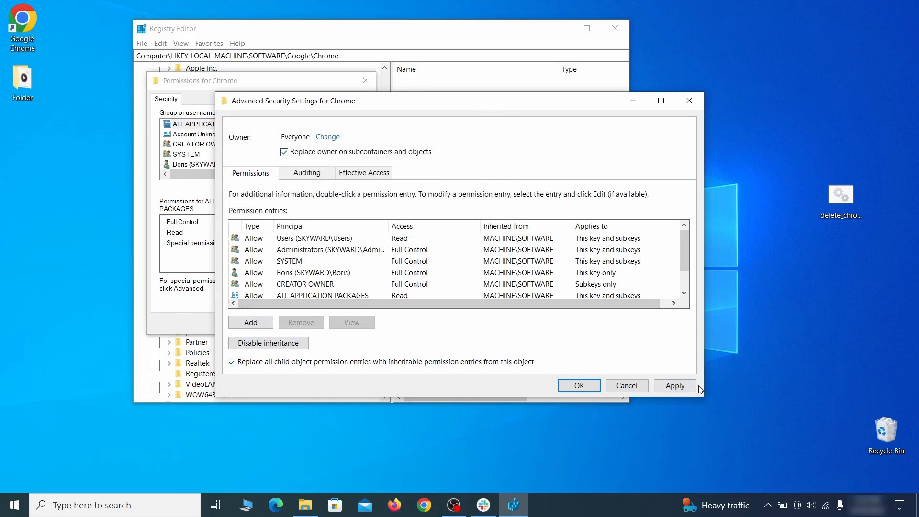
Apply owner replacement on subcontainers and objects plus replacement of all child permission entries to the Chrome key, and close its permission settings
{"action": "left_click", "coordinate": [675, 386]}
{"action": "left_click", "coordinate": [498, 306]}
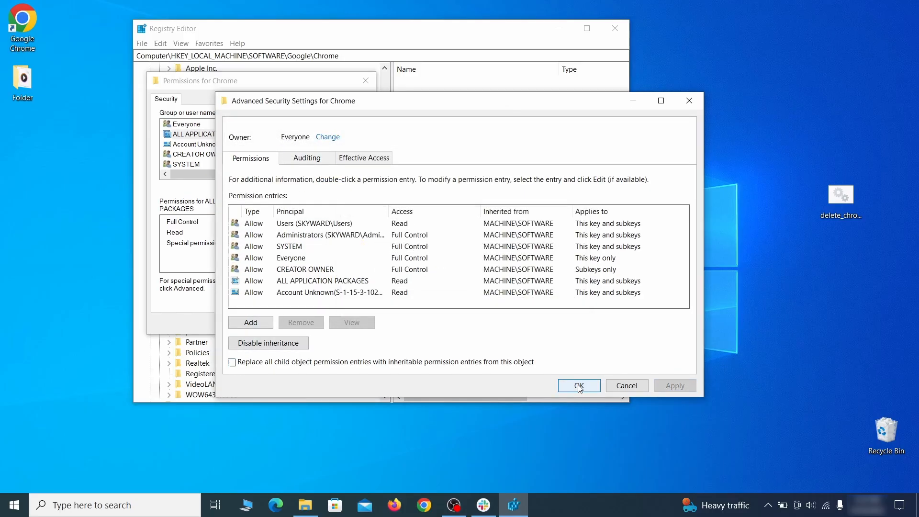
{"action": "left_click", "coordinate": [579, 385]}
{"action": "left_click", "coordinate": [250, 322]}
Permanently delete the Chrome key and its subkeys under HKEY_LOCAL_MACHINE\SOFTWARE\Google
{"action": "right_click", "coordinate": [211, 206]}
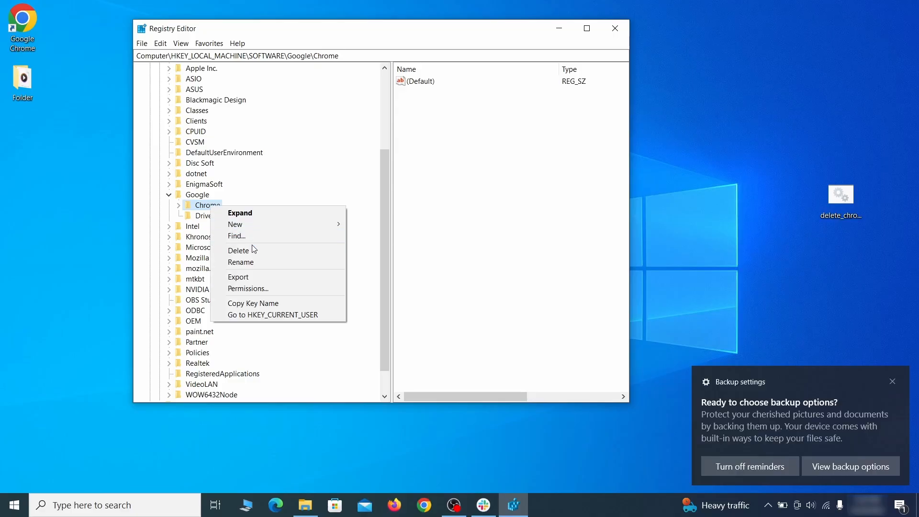
{"action": "left_click", "coordinate": [261, 256]}
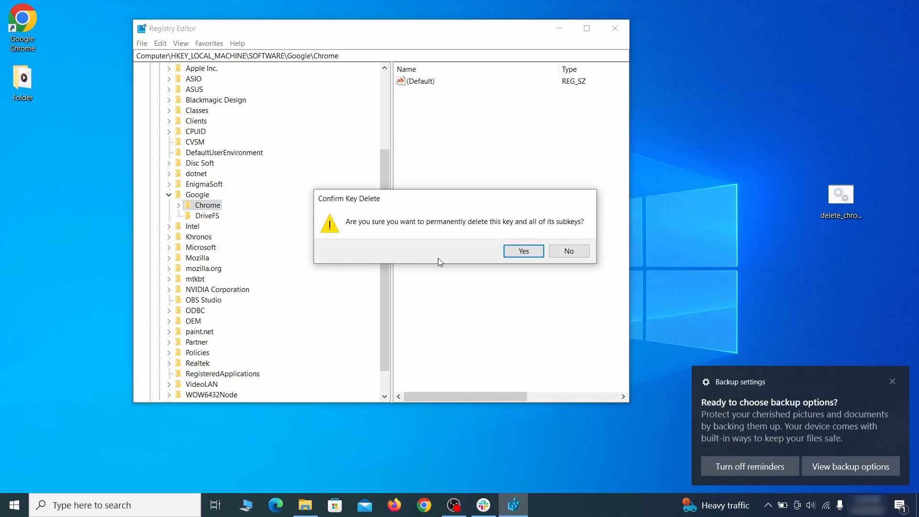
{"action": "left_click", "coordinate": [524, 252]}
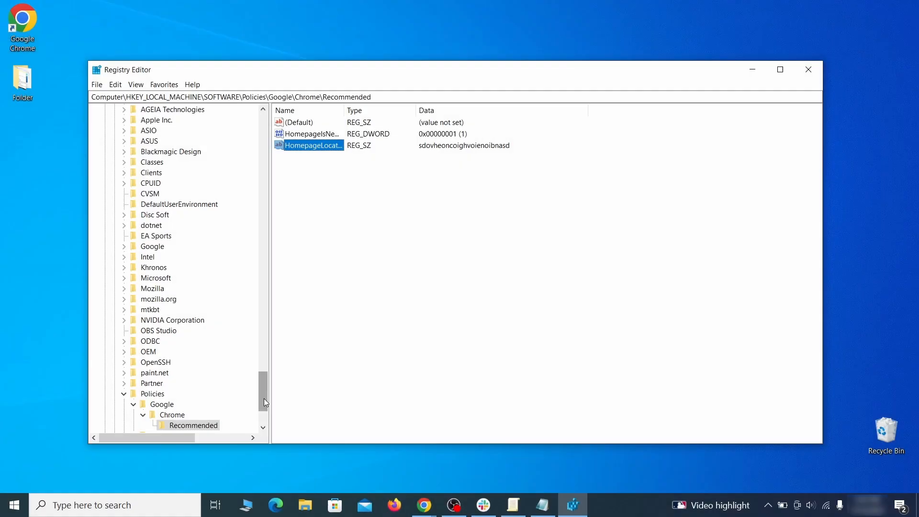
Permanently delete the Recommended key under HKEY_LOCAL_MACHINE\SOFTWARE\Policies\Google\Chrome
{"action": "scroll", "coordinate": [237, 378], "scroll_direction": "down", "scroll_amount": 2}
{"action": "right_click", "coordinate": [206, 335]}
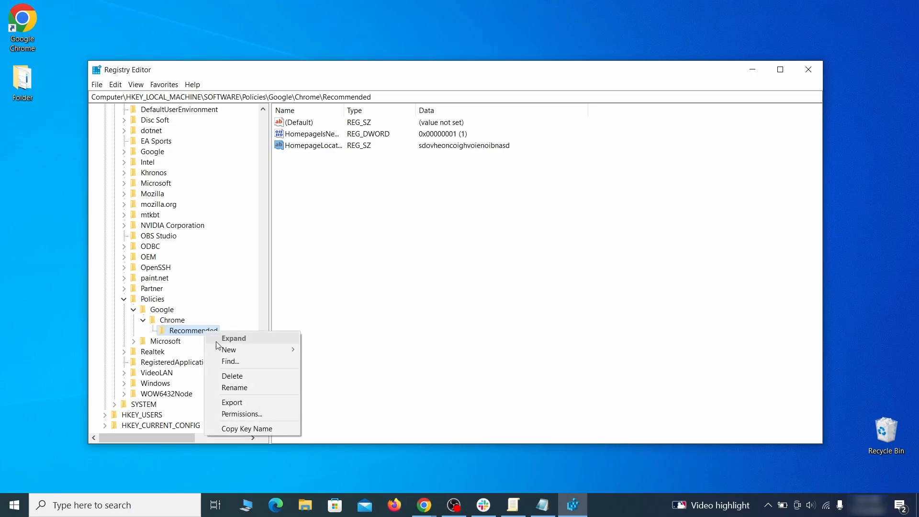
{"action": "left_click", "coordinate": [252, 377]}
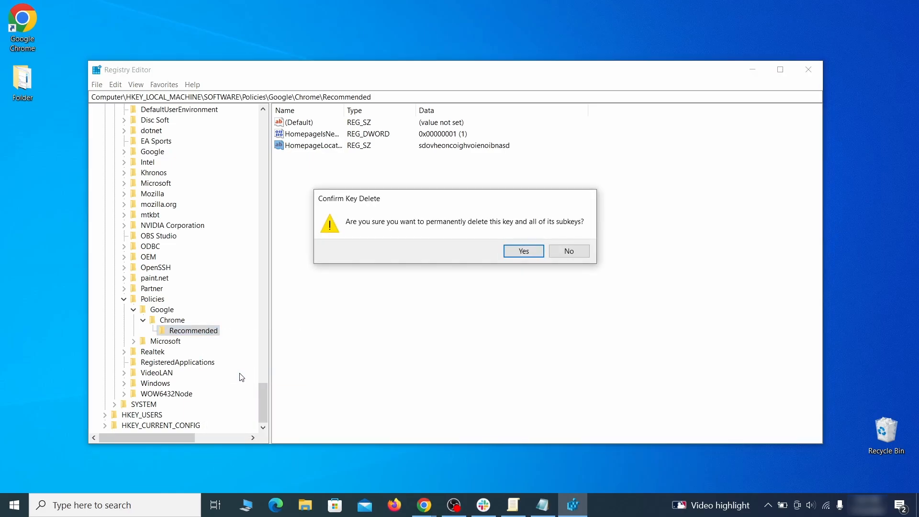
{"action": "left_click", "coordinate": [524, 251]}
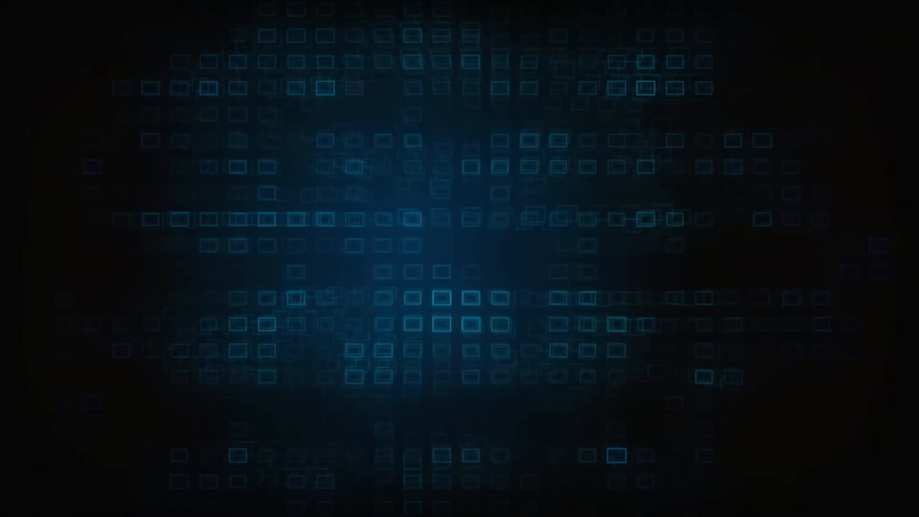
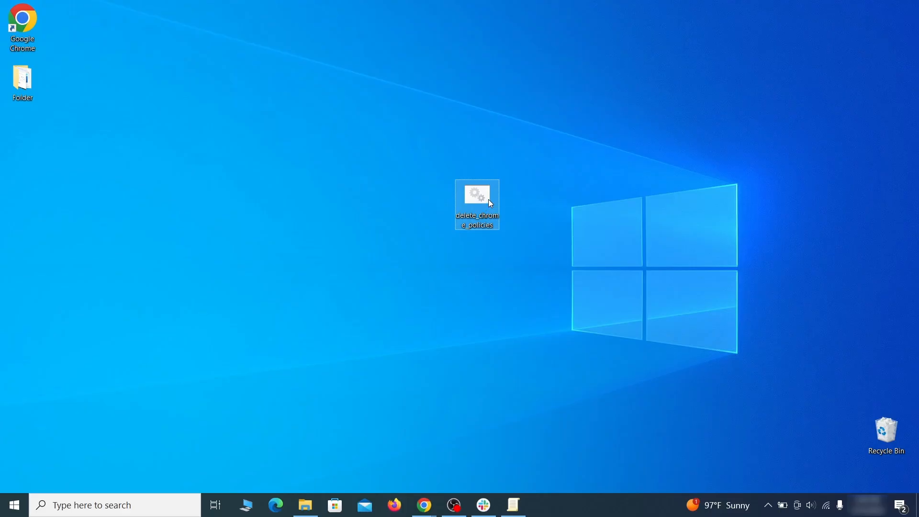
Run delete_chrome_policies.bat from the desktop as administrator despite the SmartScreen block, and close its console window when it finishes
{"action": "right_click", "coordinate": [488, 199]}
{"action": "left_click", "coordinate": [551, 243]}
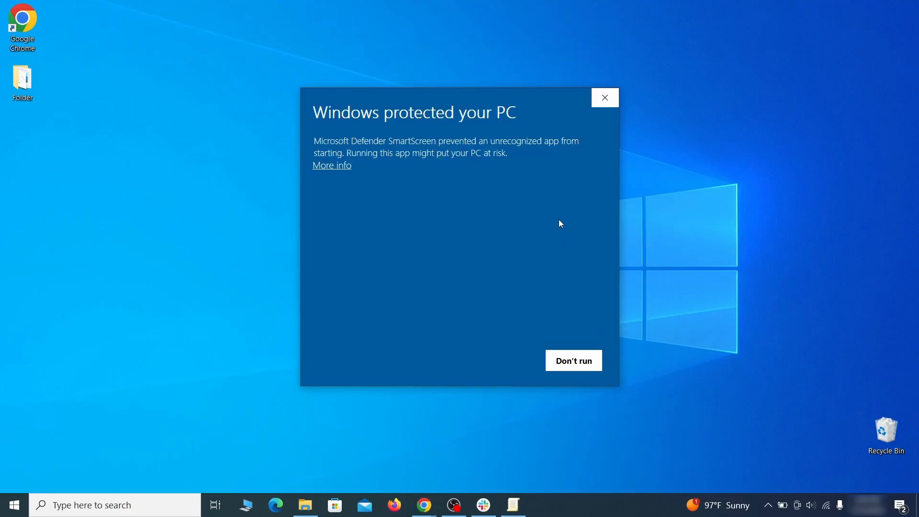
{"action": "left_click", "coordinate": [336, 167]}
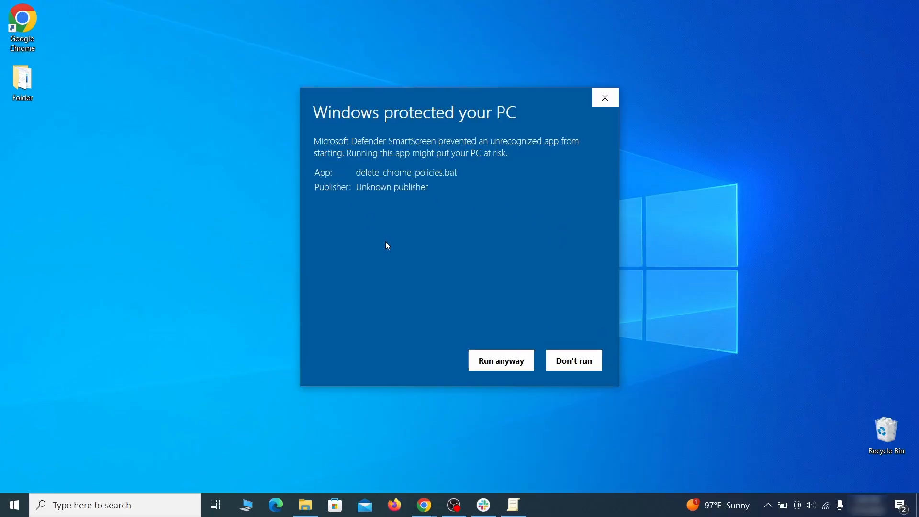
{"action": "left_click", "coordinate": [501, 361]}
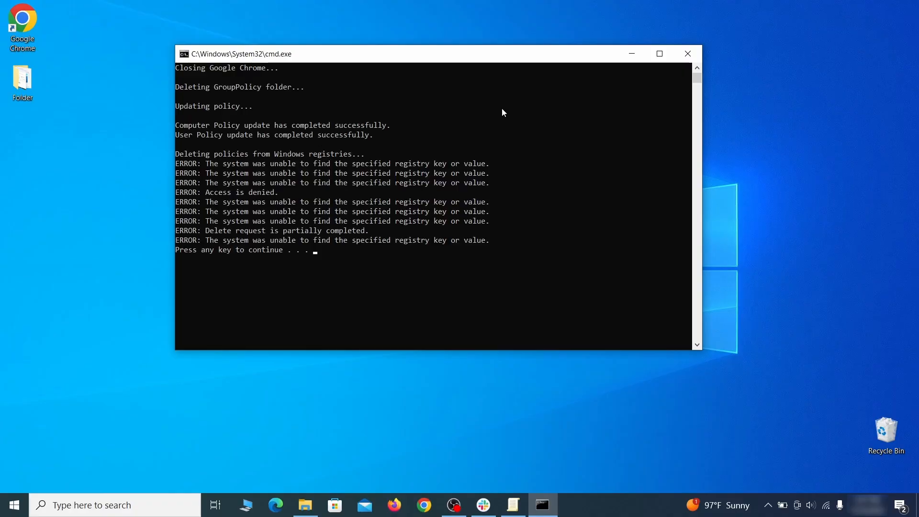
{"action": "left_click", "coordinate": [692, 58]}
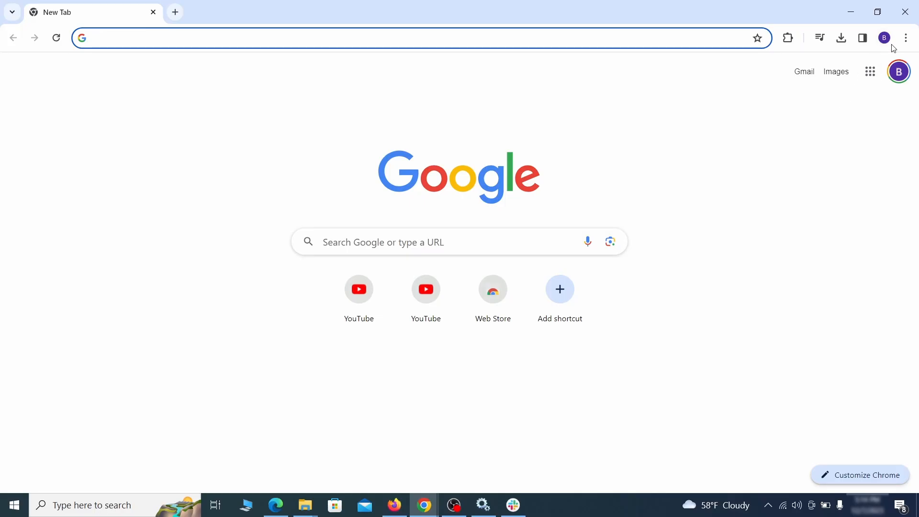
Open Chrome's extension management page, then disable and remove the Add to Zola Button extension
{"action": "left_click", "coordinate": [907, 38]}
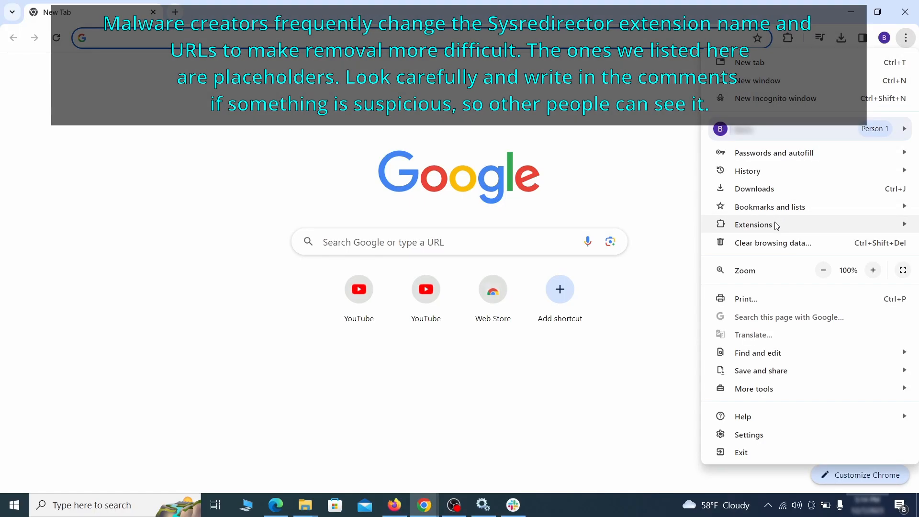
{"action": "mouse_move", "coordinate": [726, 228]}
{"action": "left_click", "coordinate": [674, 228]}
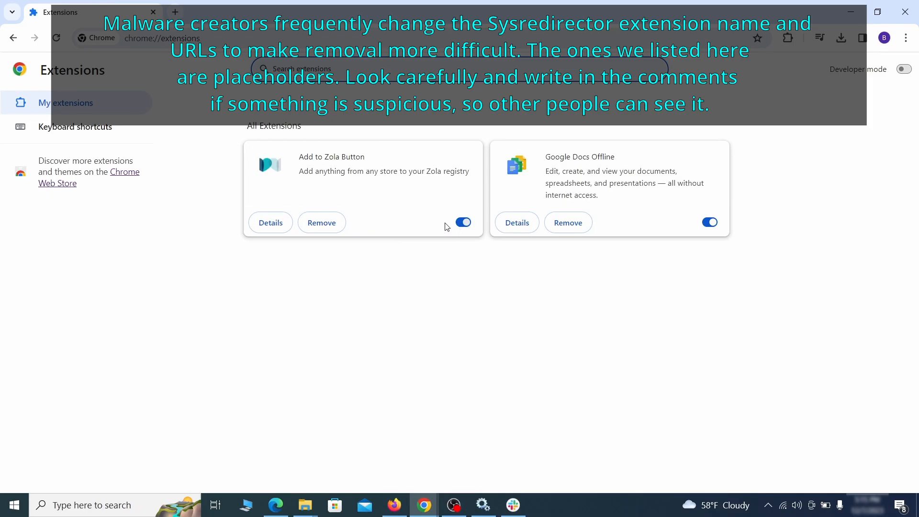
{"action": "left_click", "coordinate": [462, 222]}
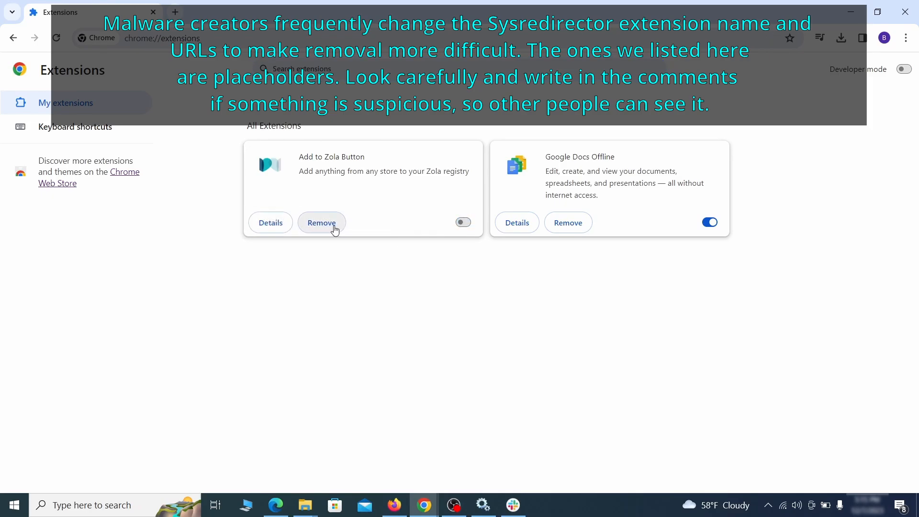
{"action": "left_click", "coordinate": [334, 229]}
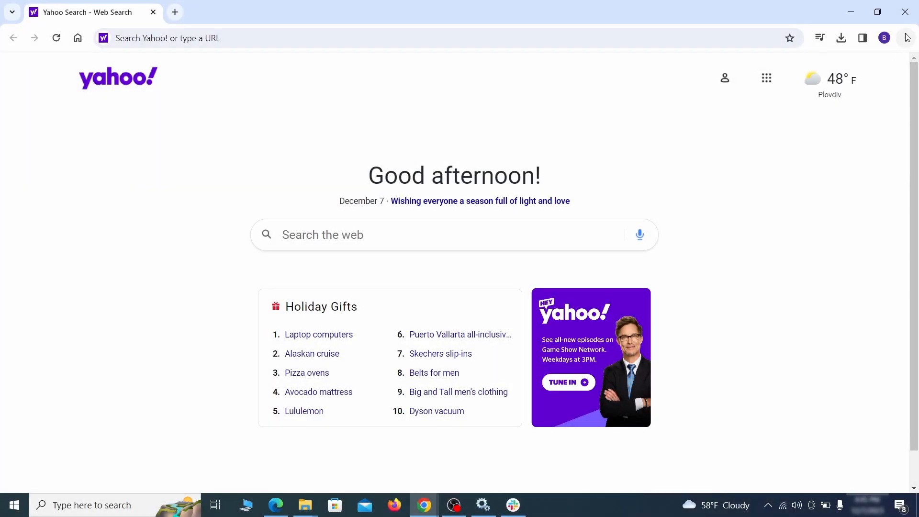
Open the Clear browsing data dialog from Chrome's Privacy and security settings
{"action": "left_click", "coordinate": [906, 38]}
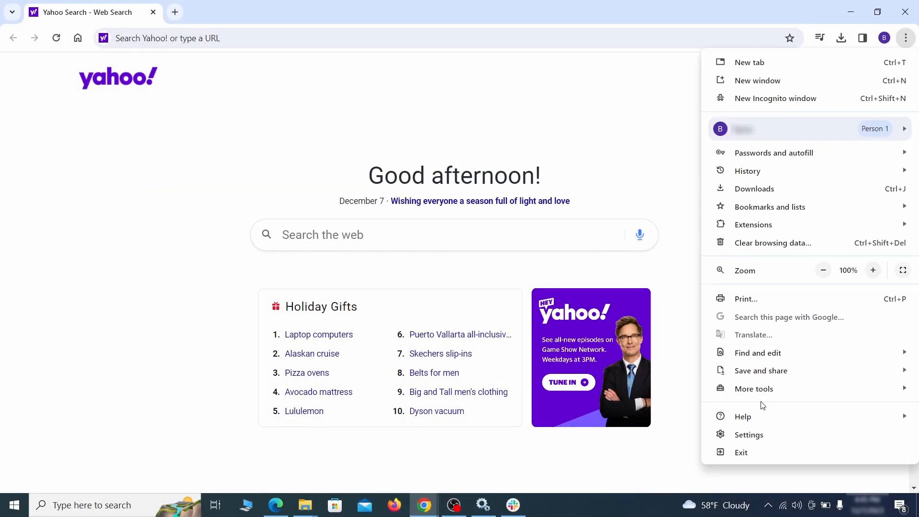
{"action": "left_click", "coordinate": [750, 435]}
{"action": "left_click", "coordinate": [109, 150]}
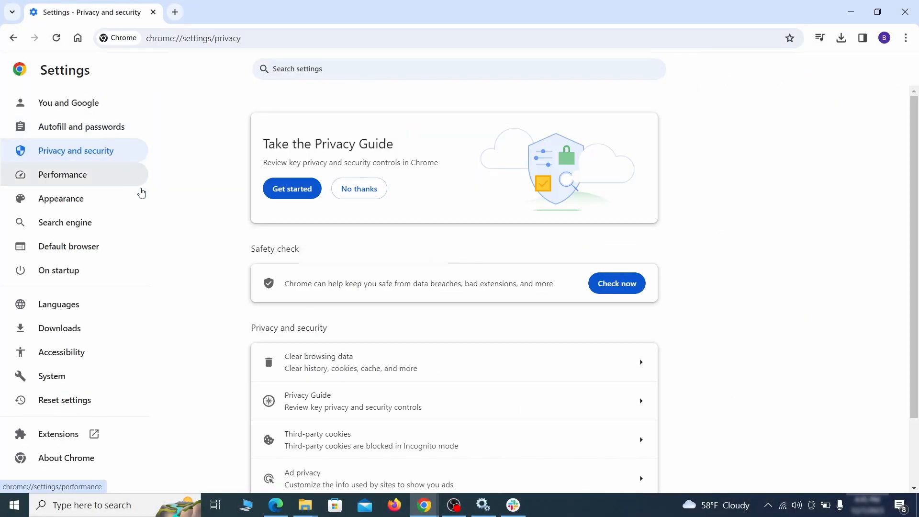
{"action": "scroll", "coordinate": [732, 316], "scroll_direction": "down", "scroll_amount": 1}
{"action": "left_click", "coordinate": [600, 308]}
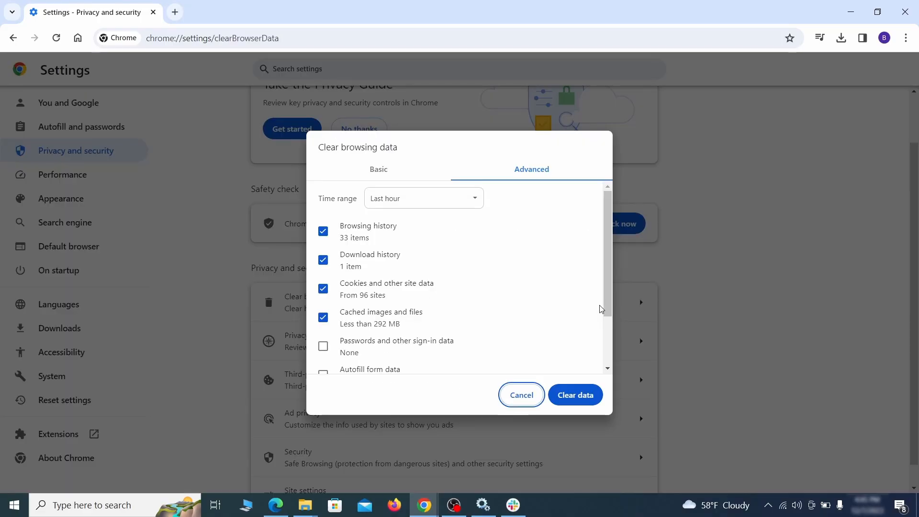
Add Autofill form data, Site settings and Hosted app data to the advanced clearing options, leaving passwords excluded, and clear the browsing data
{"action": "left_click", "coordinate": [403, 171]}
{"action": "left_click", "coordinate": [511, 172]}
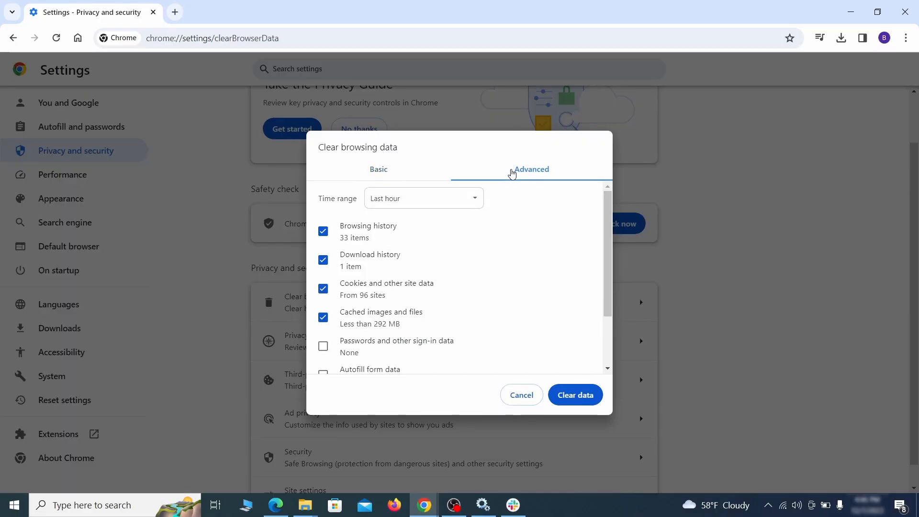
{"action": "scroll", "coordinate": [463, 273], "scroll_direction": "down", "scroll_amount": 2}
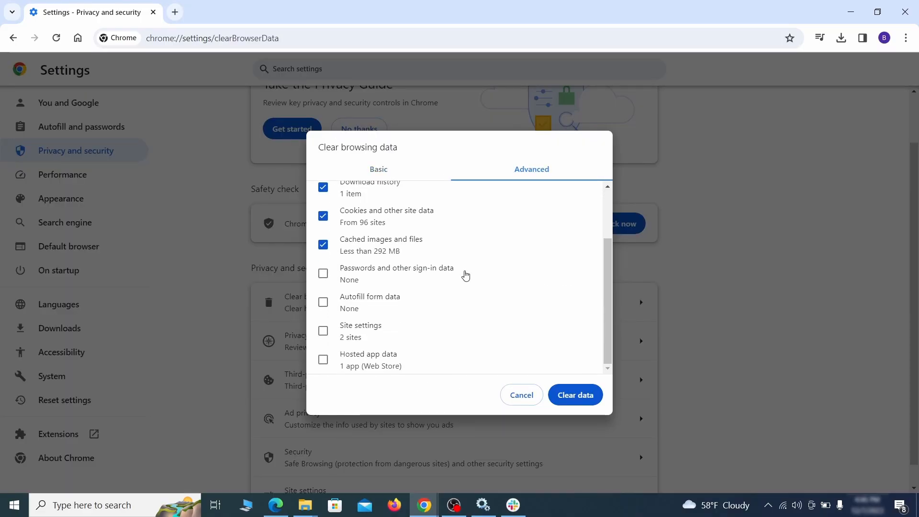
{"action": "left_click", "coordinate": [323, 303]}
{"action": "left_click", "coordinate": [323, 330]}
{"action": "left_click", "coordinate": [324, 359]}
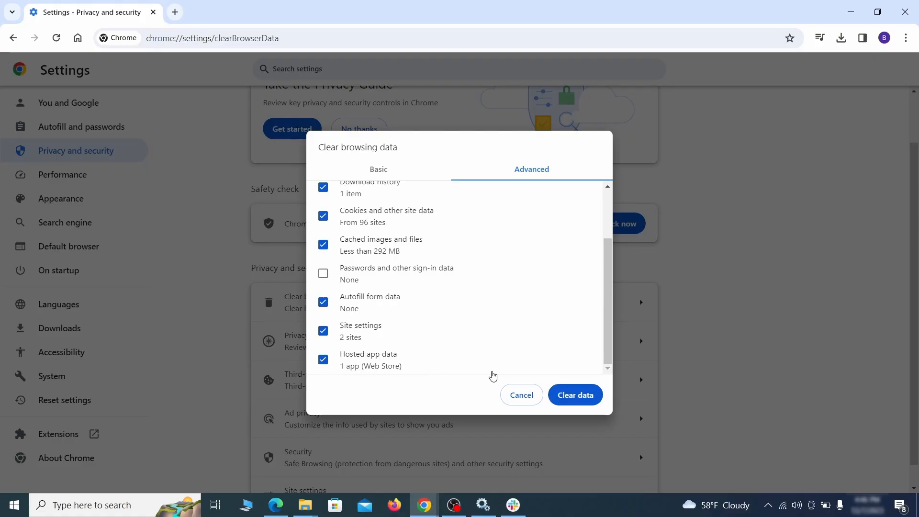
{"action": "left_click", "coordinate": [583, 399]}
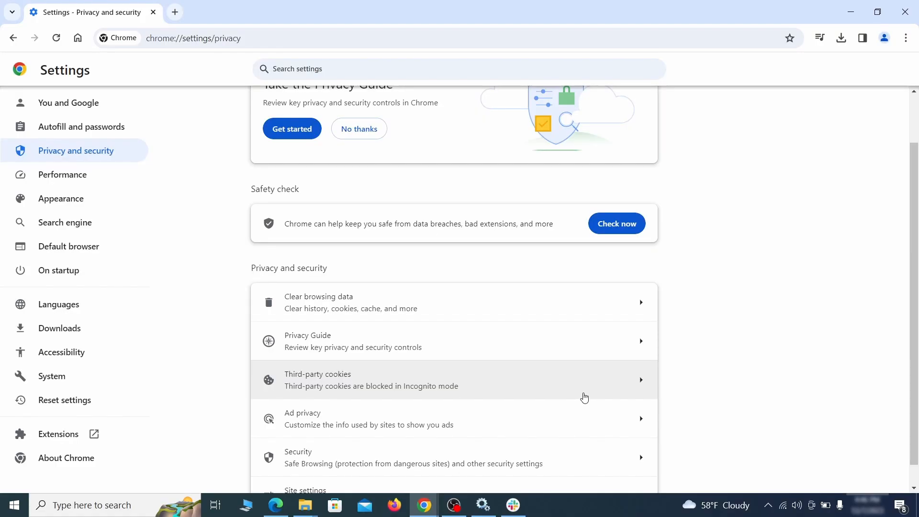
Remove ExampleRougeURL.com from the sites allowed to send notifications in Chrome's site settings
{"action": "scroll", "coordinate": [691, 315], "scroll_direction": "down", "scroll_amount": 1}
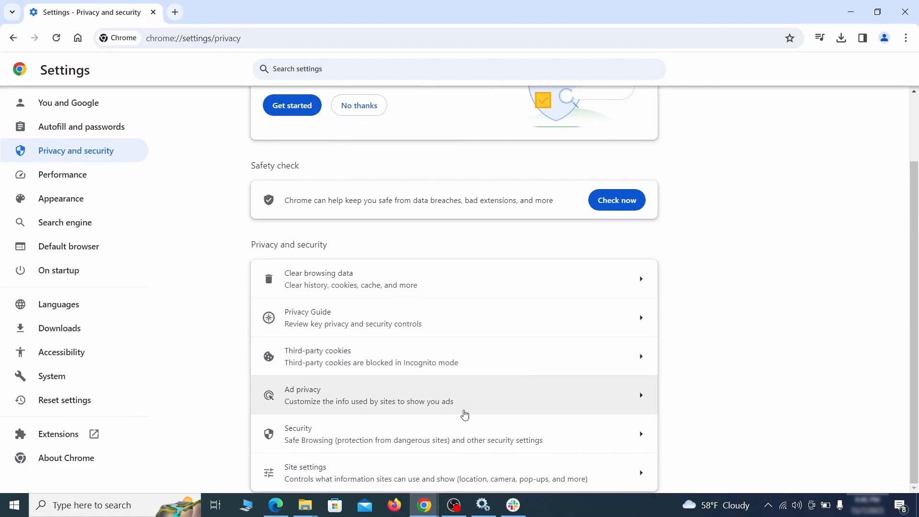
{"action": "left_click", "coordinate": [447, 468]}
{"action": "scroll", "coordinate": [660, 292], "scroll_direction": "down", "scroll_amount": 3}
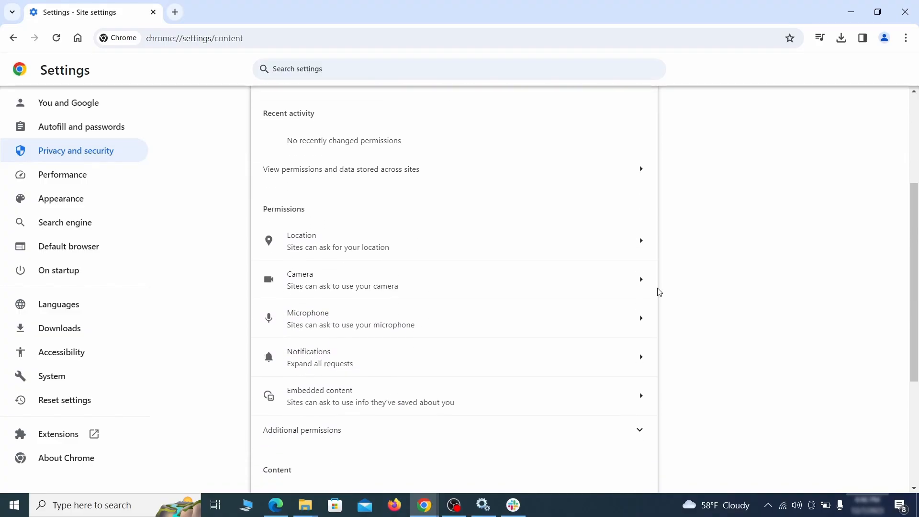
{"action": "scroll", "coordinate": [670, 278], "scroll_direction": "down", "scroll_amount": 1}
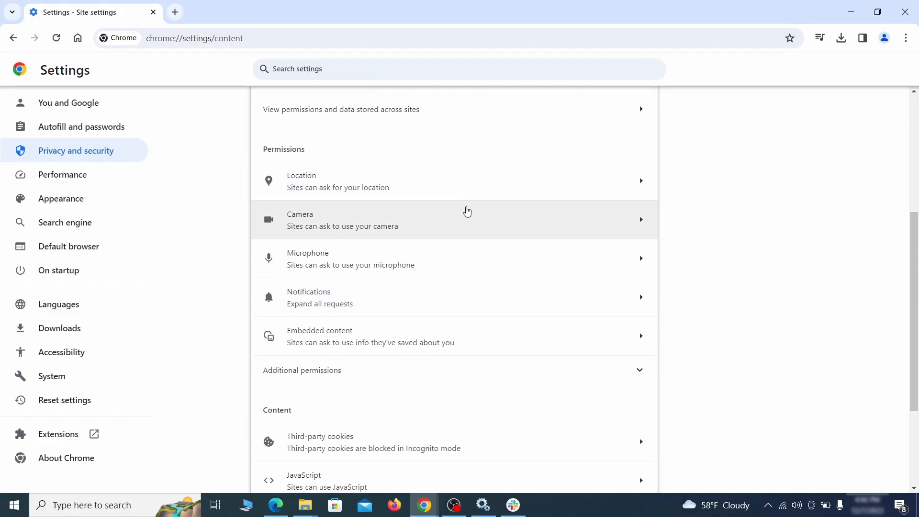
{"action": "left_click", "coordinate": [462, 191]}
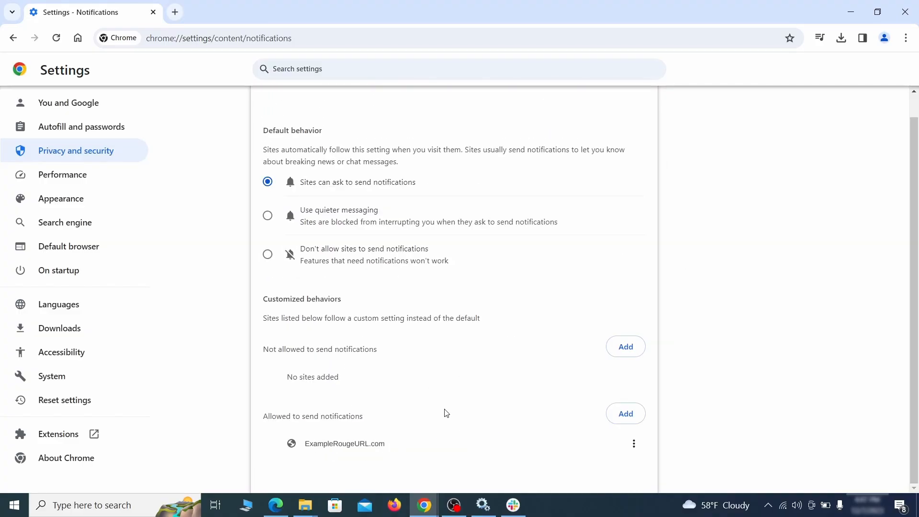
{"action": "left_click", "coordinate": [634, 444]}
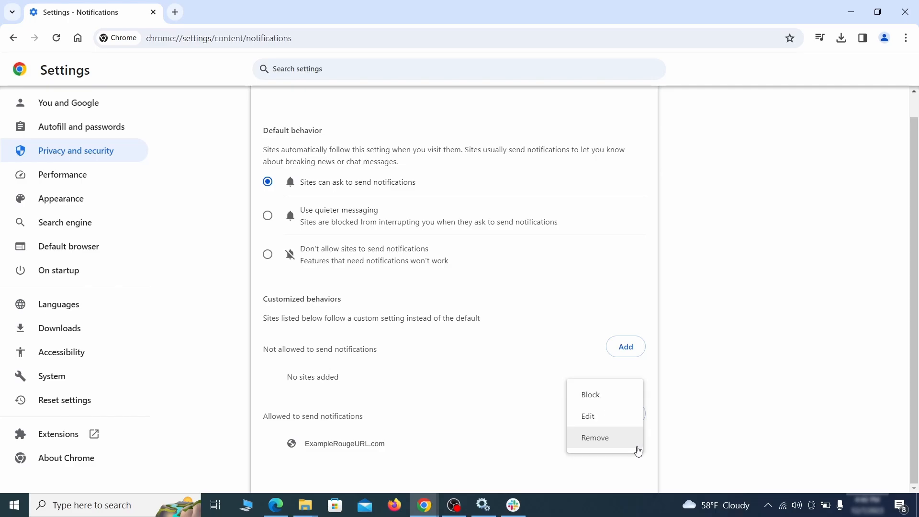
{"action": "left_click", "coordinate": [606, 440]}
{"action": "key", "text": "alt+Left"}
Delete ExampleRougeURL.com from the sites allowed to use third-party cookies and return to the site settings
{"action": "scroll", "coordinate": [498, 325], "scroll_direction": "down", "scroll_amount": 2}
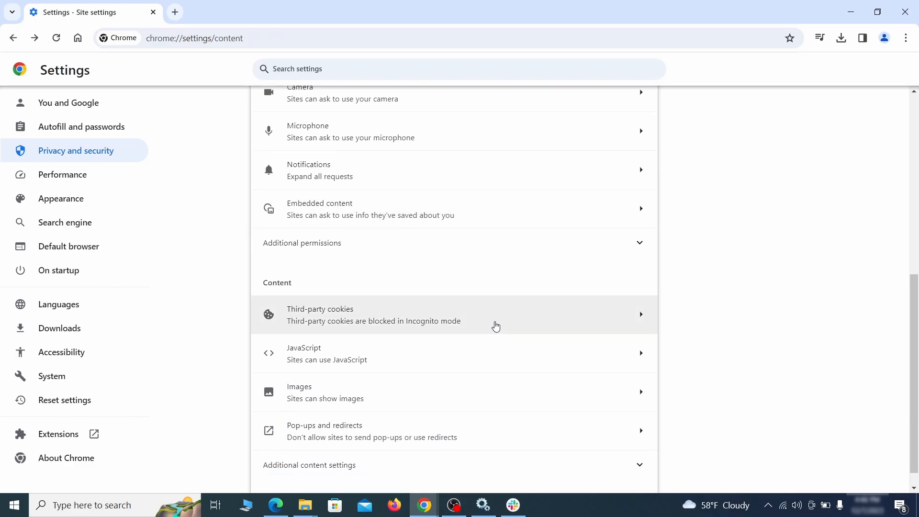
{"action": "left_click", "coordinate": [494, 325]}
{"action": "scroll", "coordinate": [498, 330], "scroll_direction": "down", "scroll_amount": 5}
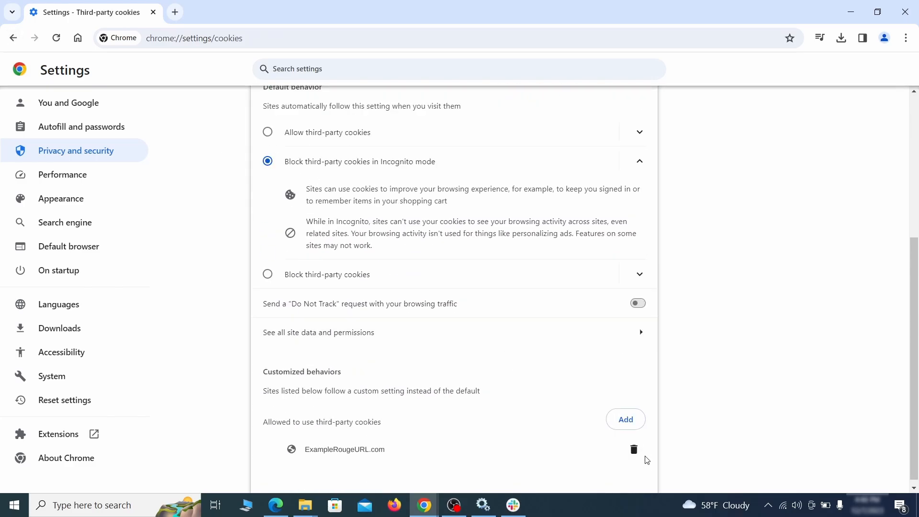
{"action": "left_click", "coordinate": [634, 449]}
{"action": "key", "text": "alt+Left"}
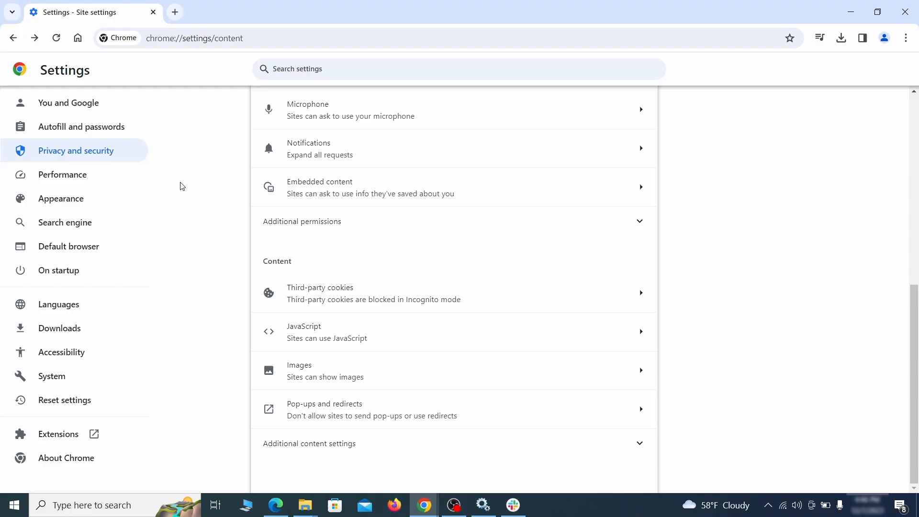
{"action": "left_click", "coordinate": [125, 201]}
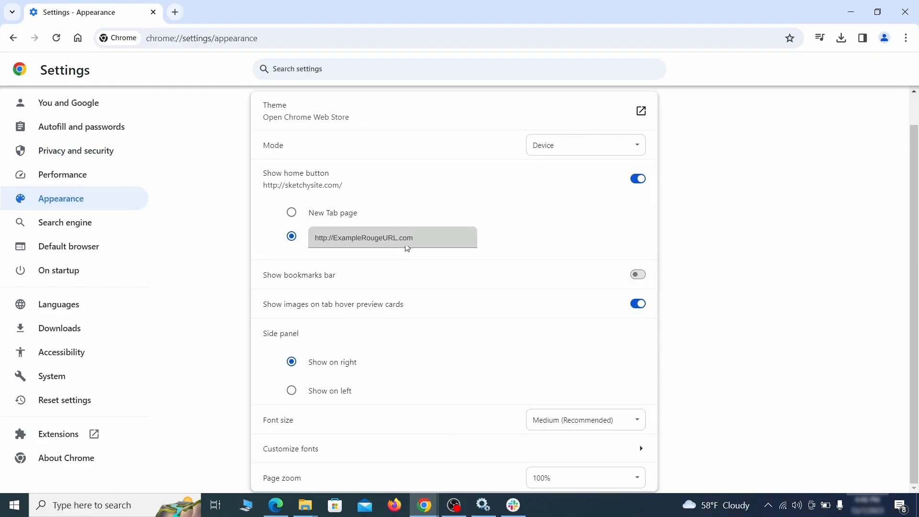
{"action": "left_click", "coordinate": [302, 238]}
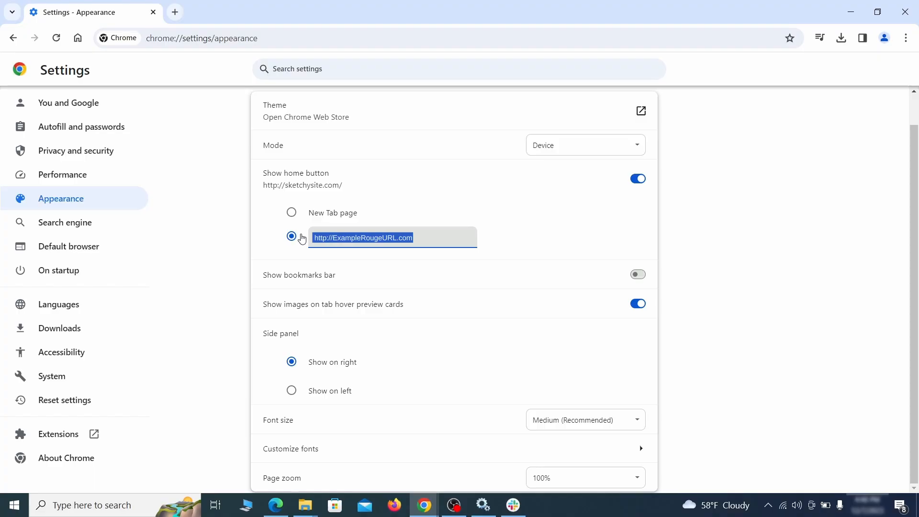
{"action": "key", "text": "BackSpace"}
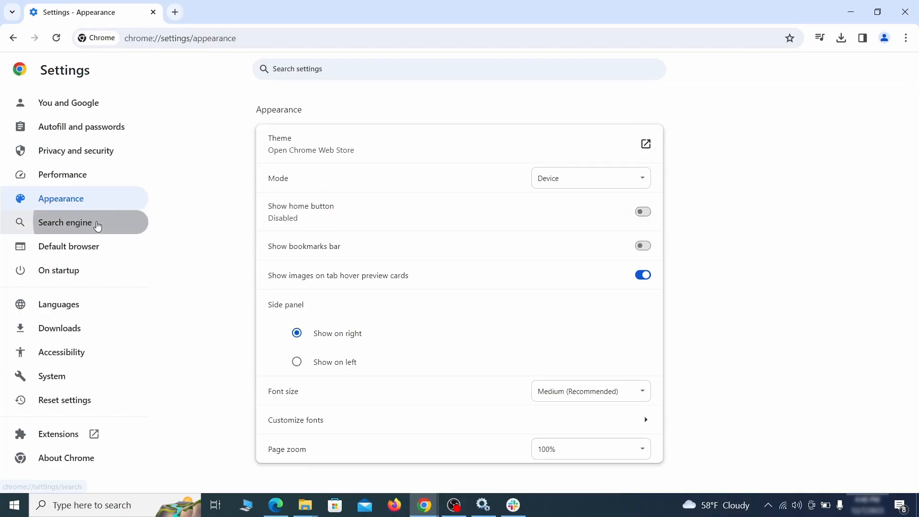
Set the search engine used in Chrome's address bar to Google
{"action": "left_click", "coordinate": [98, 226]}
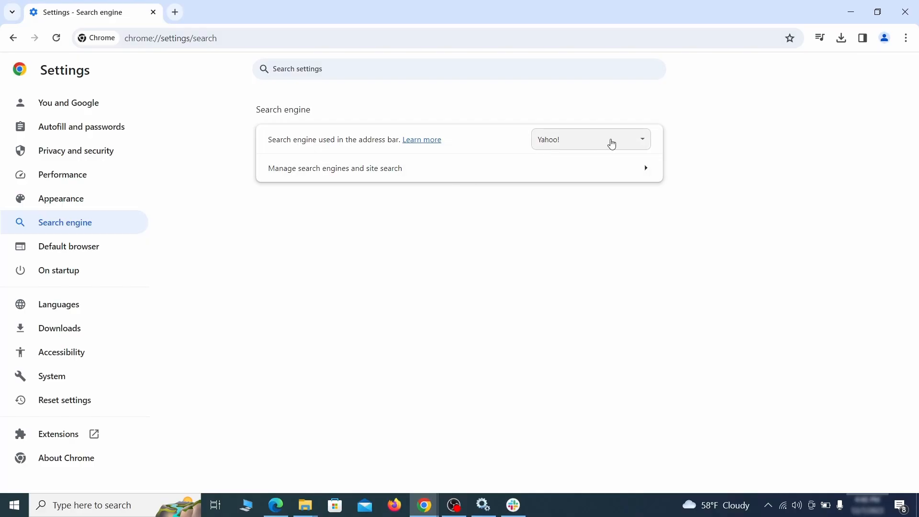
{"action": "left_click", "coordinate": [627, 143]}
{"action": "left_click", "coordinate": [609, 155]}
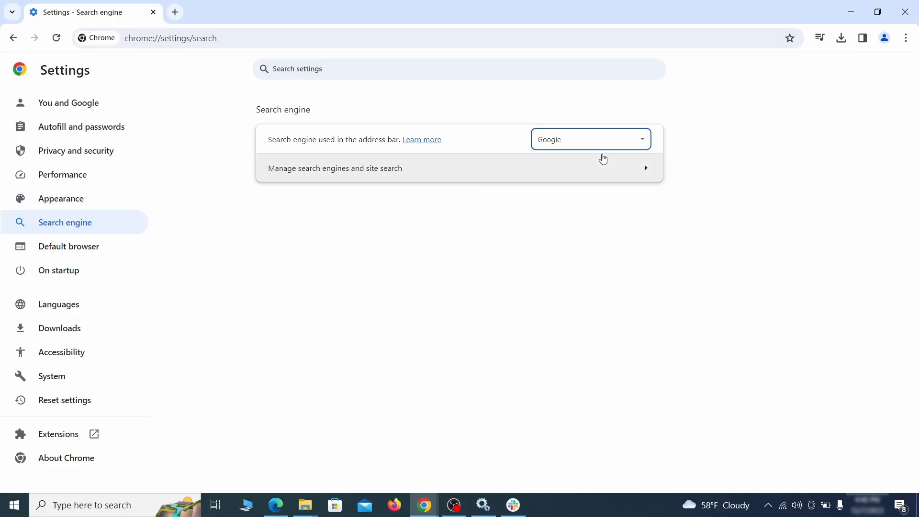
Delete the ExampleRougeURL.com entry from Chrome's site search shortcuts
{"action": "left_click", "coordinate": [592, 179]}
{"action": "scroll", "coordinate": [592, 246], "scroll_direction": "down", "scroll_amount": 8}
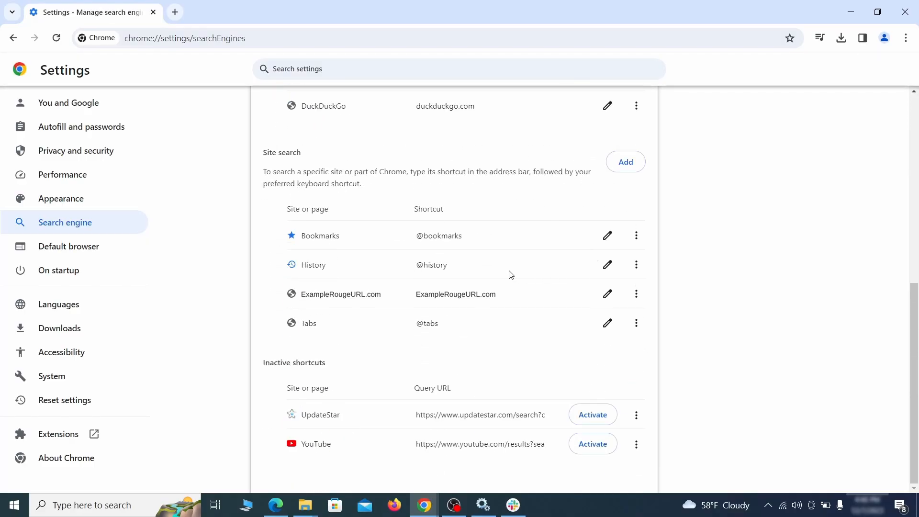
{"action": "left_click", "coordinate": [636, 294]}
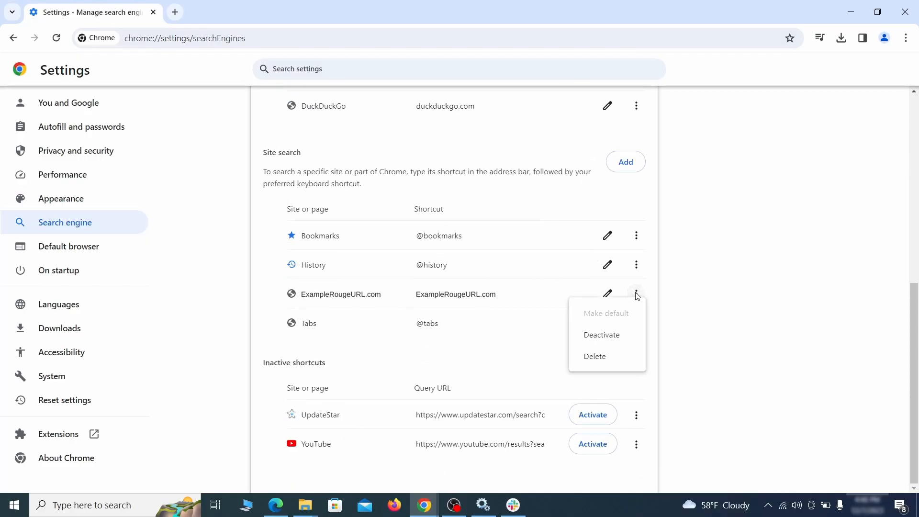
{"action": "left_click", "coordinate": [595, 358]}
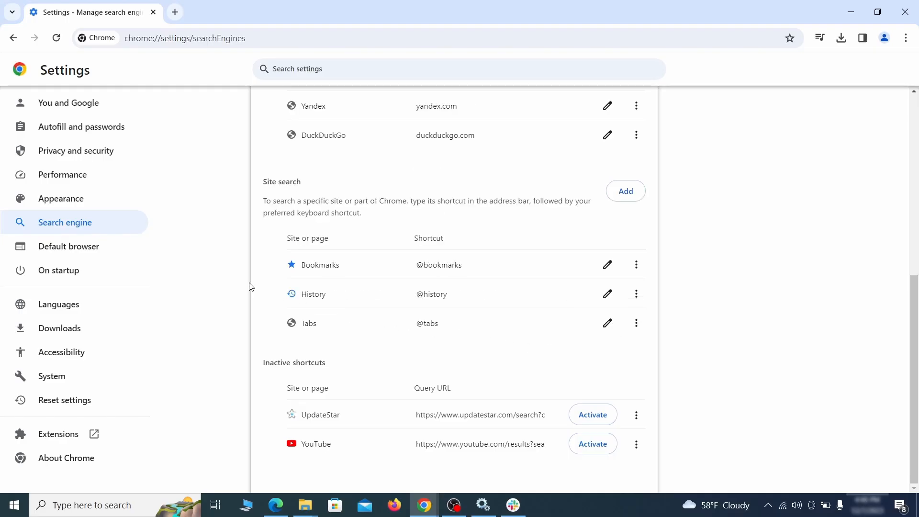
Remove ExampleRougeURL.com from the pages Chrome opens on startup
{"action": "left_click", "coordinate": [71, 269]}
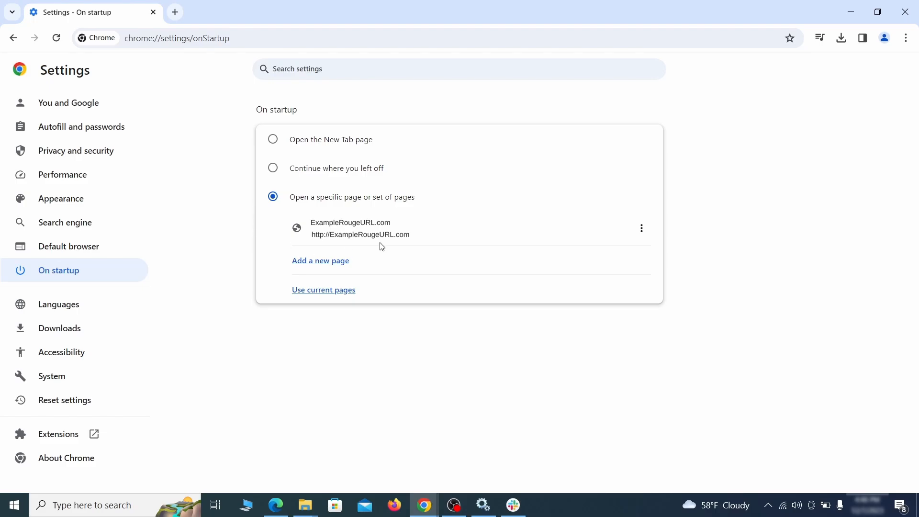
{"action": "left_click", "coordinate": [642, 230]}
{"action": "left_click", "coordinate": [613, 257]}
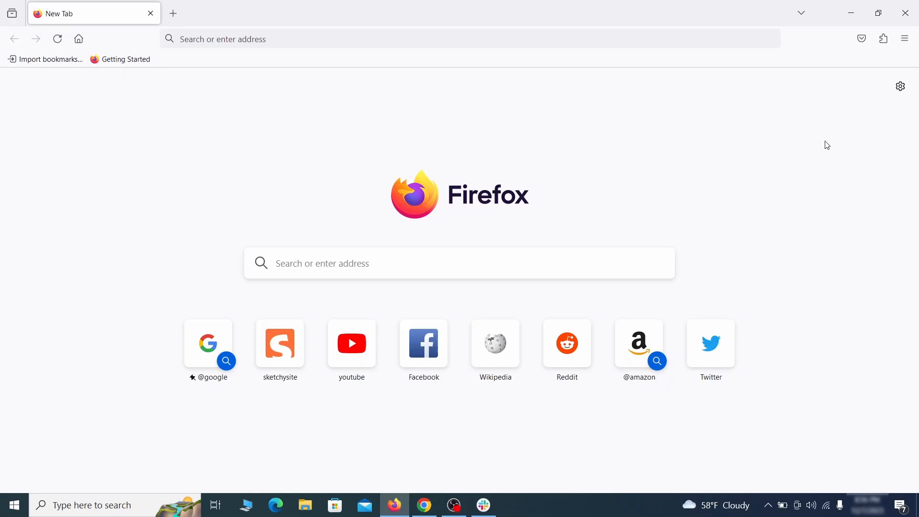
Switch to Firefox and, on its extension management page, disable and remove the Contenu+ extension
{"action": "left_click", "coordinate": [885, 38]}
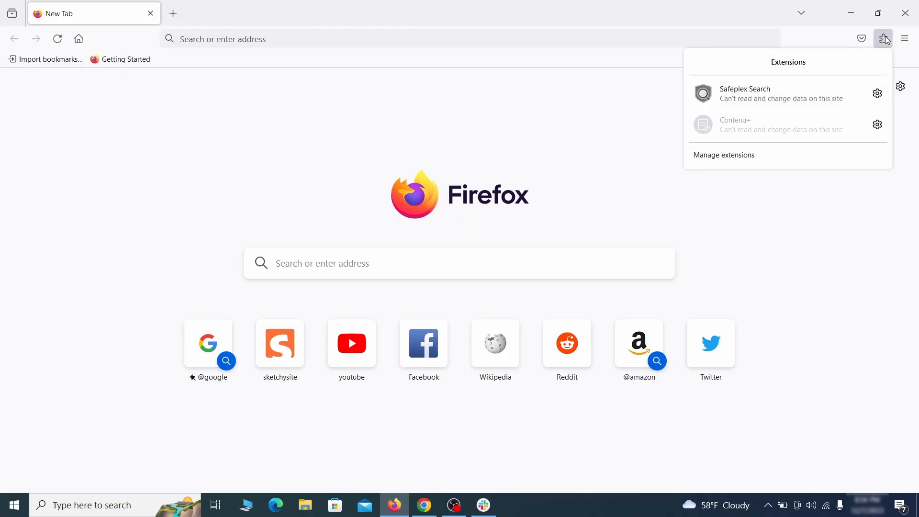
{"action": "left_click", "coordinate": [774, 159]}
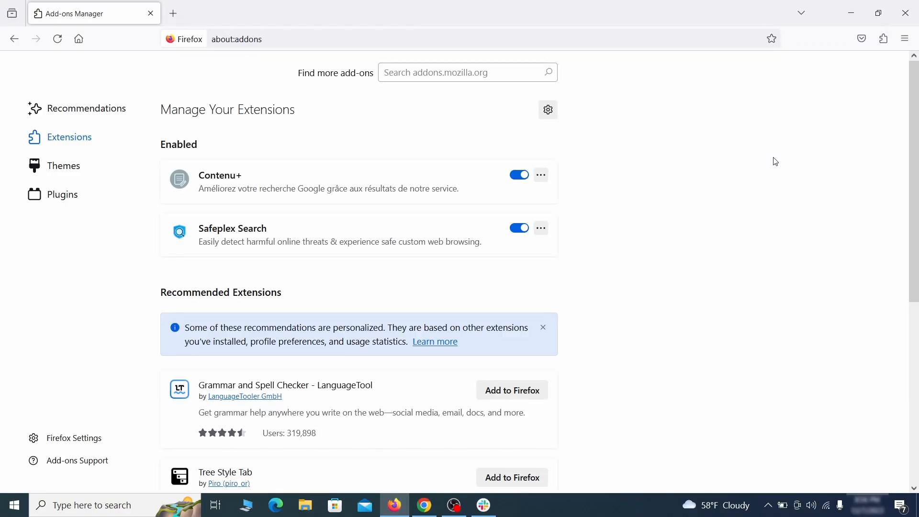
{"action": "left_click", "coordinate": [519, 174]}
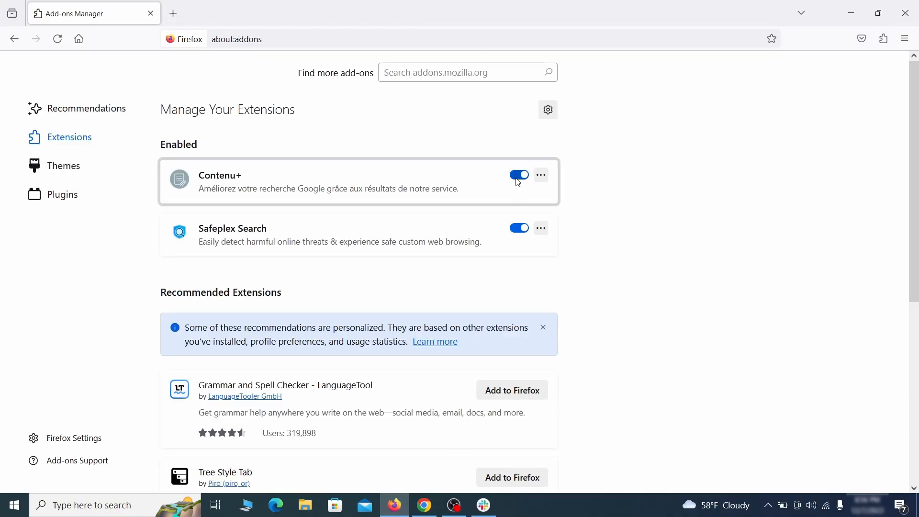
{"action": "left_click", "coordinate": [541, 175]}
{"action": "left_click", "coordinate": [579, 193]}
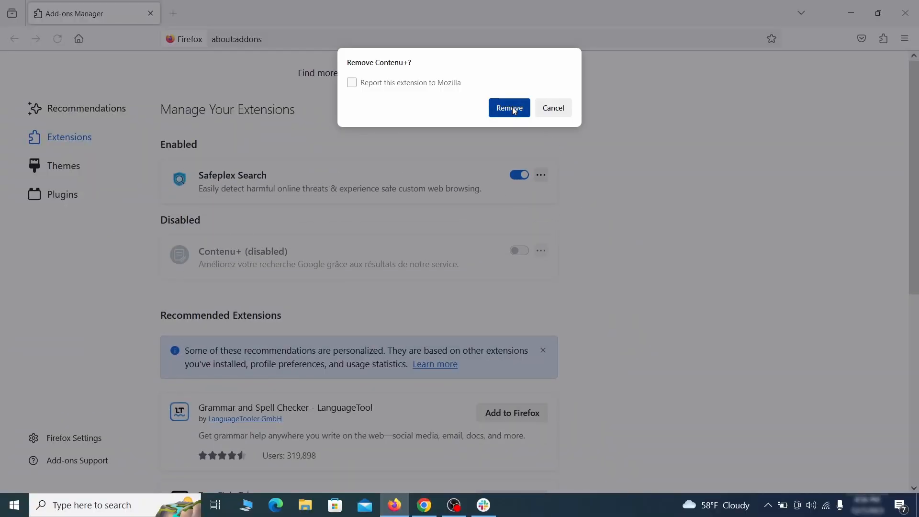
Clear the custom homepage URL ExampleRougeURL.com in Firefox's Home settings, using Firefox Home (Default) for the homepage and new windows
{"action": "left_click", "coordinate": [905, 39]}
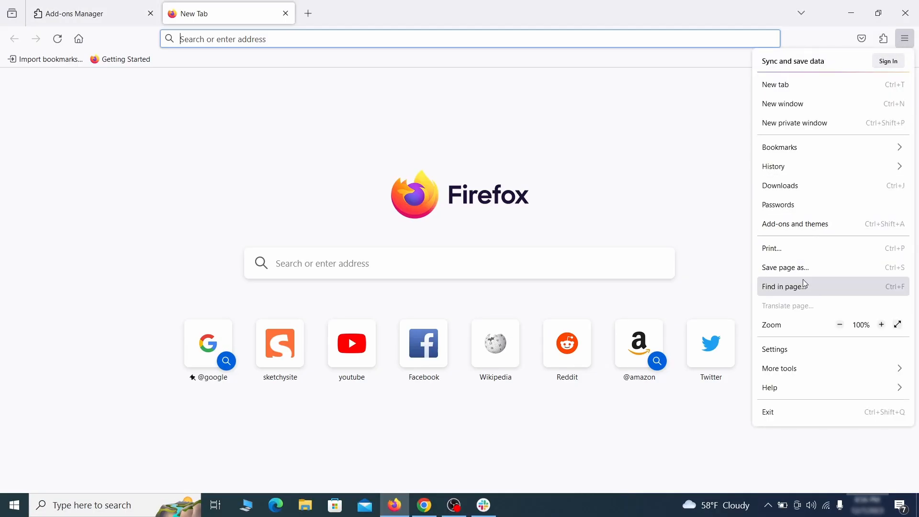
{"action": "left_click", "coordinate": [795, 353]}
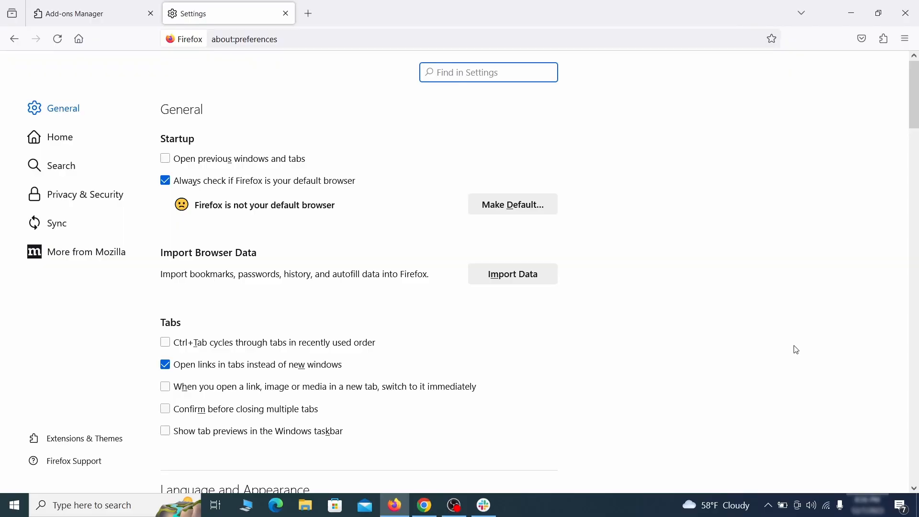
{"action": "left_click", "coordinate": [69, 138]}
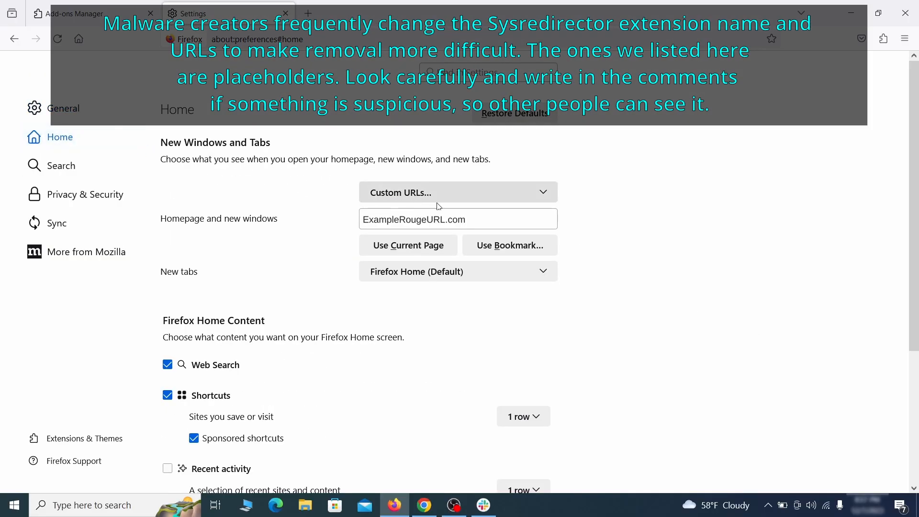
{"action": "triple_click", "coordinate": [464, 220]}
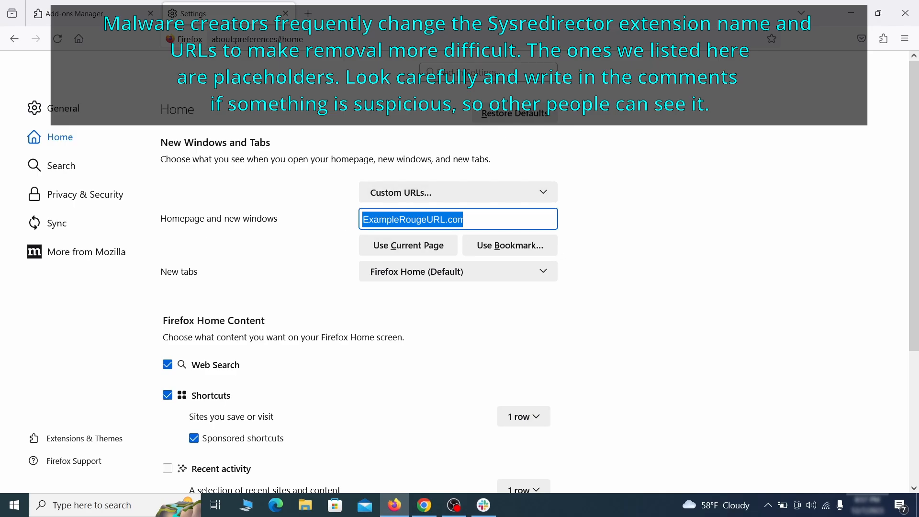
{"action": "key", "text": "BackSpace"}
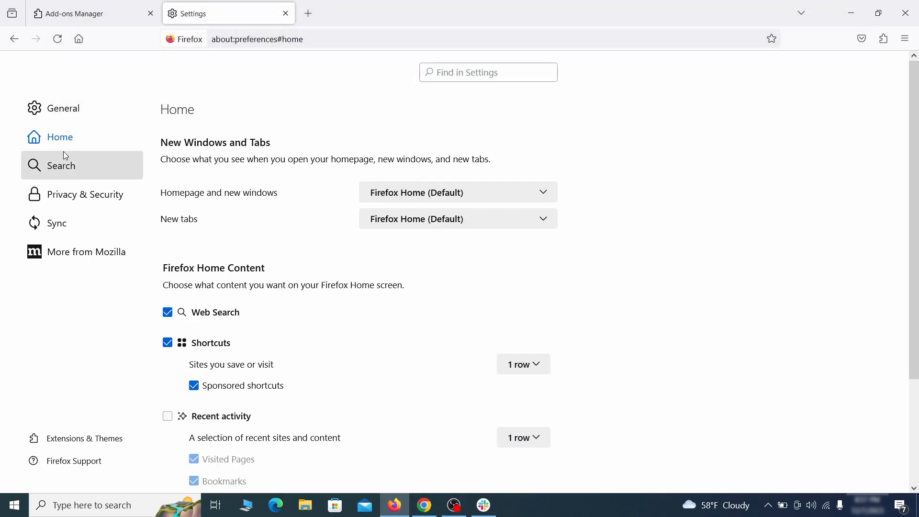
Set Firefox's default search engine to Google in the Search settings
{"action": "left_click", "coordinate": [65, 166]}
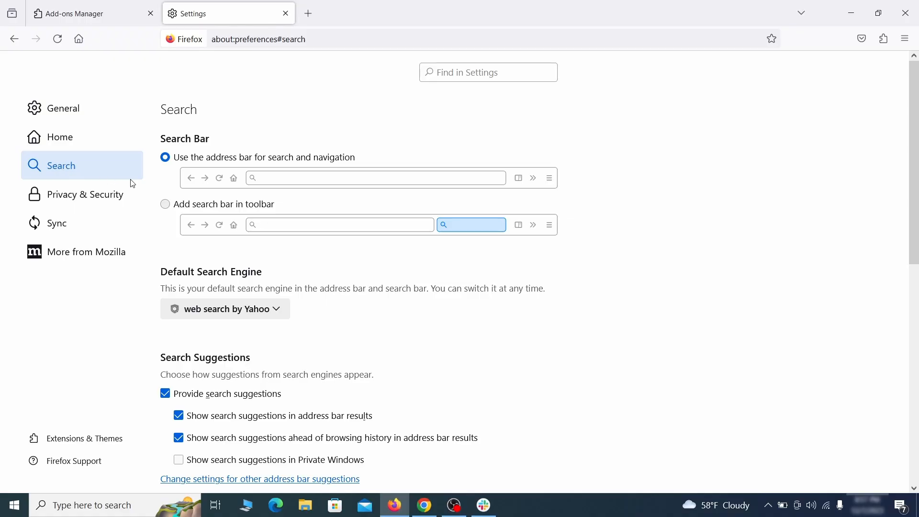
{"action": "scroll", "coordinate": [307, 254], "scroll_direction": "down", "scroll_amount": 2}
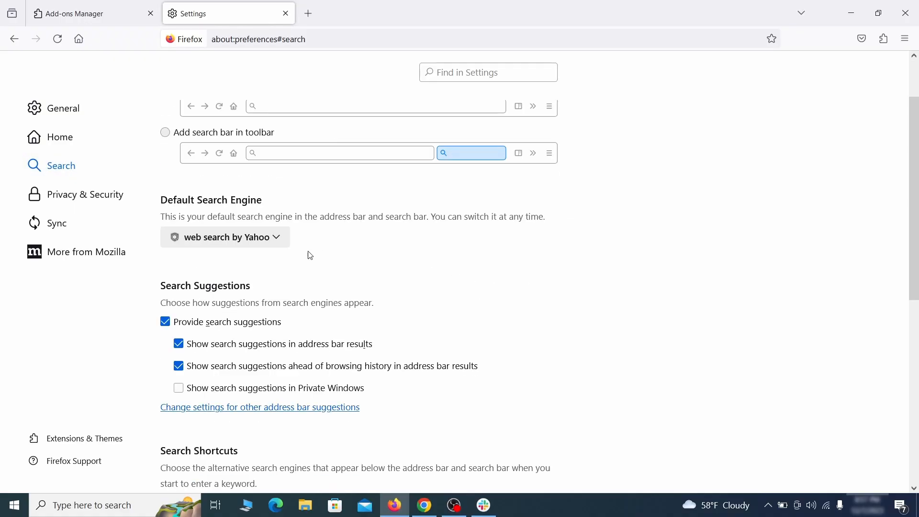
{"action": "left_click", "coordinate": [274, 241]}
{"action": "left_click", "coordinate": [266, 256]}
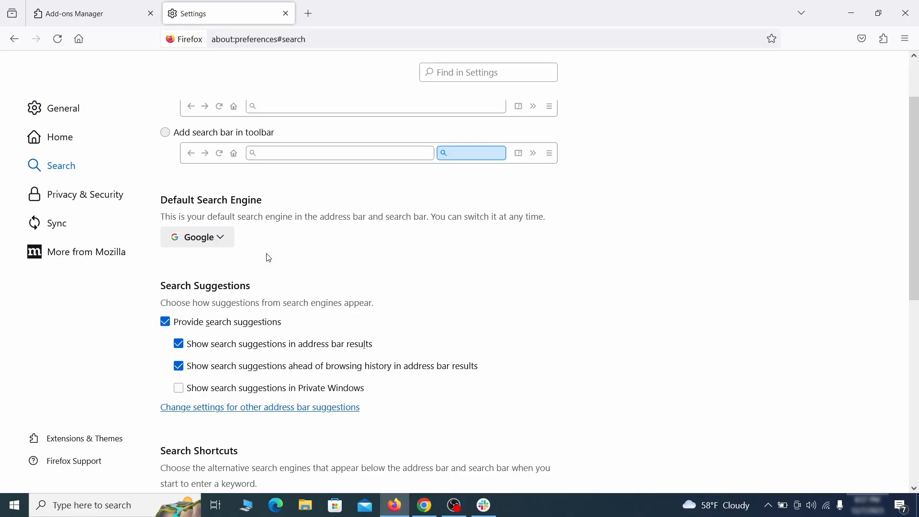
Remove the "web search by Yahoo" engine with the Safeplex Search keyword from Firefox's search shortcuts
{"action": "scroll", "coordinate": [445, 266], "scroll_direction": "down", "scroll_amount": 4}
{"action": "scroll", "coordinate": [459, 264], "scroll_direction": "down", "scroll_amount": 2}
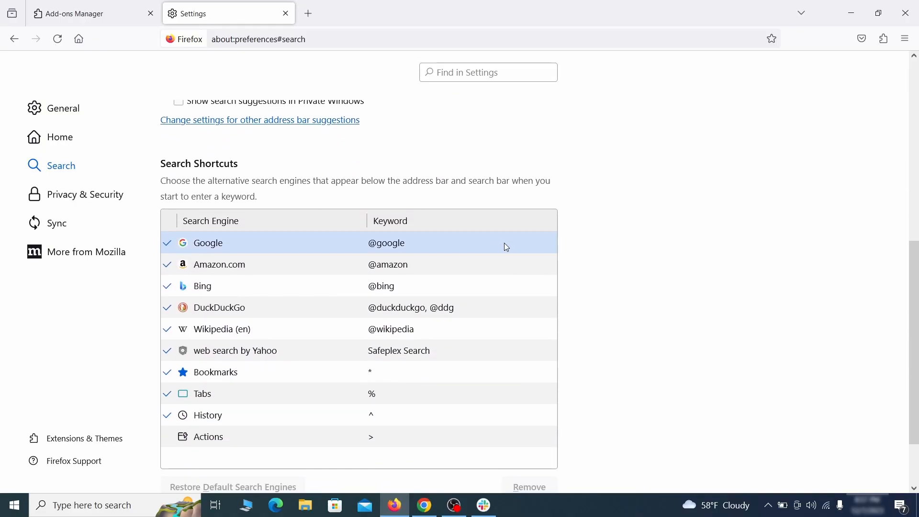
{"action": "scroll", "coordinate": [502, 242], "scroll_direction": "down", "scroll_amount": 2}
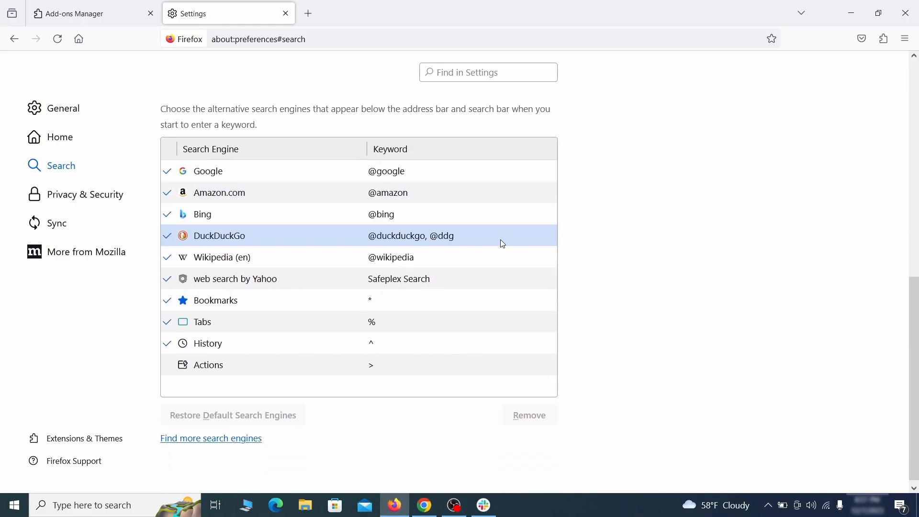
{"action": "left_click", "coordinate": [457, 285]}
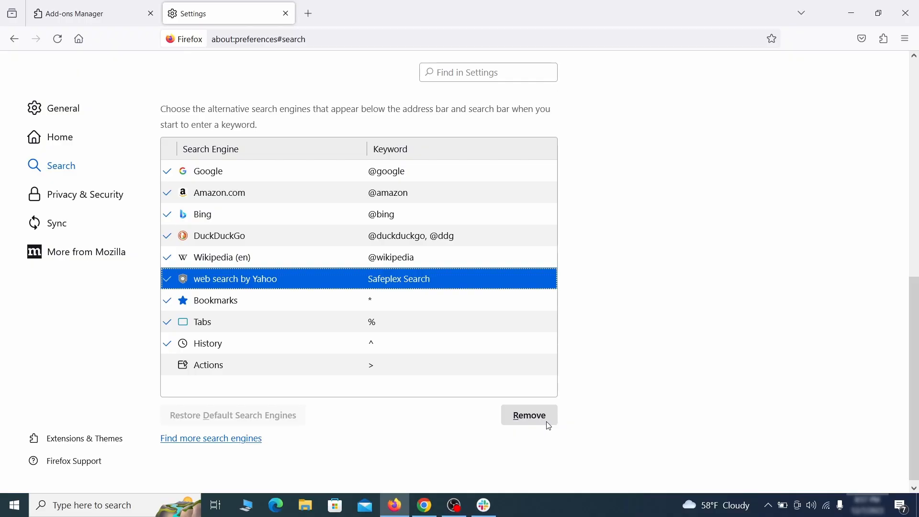
{"action": "left_click", "coordinate": [529, 416]}
{"action": "scroll", "coordinate": [435, 300], "scroll_direction": "up", "scroll_amount": 4}
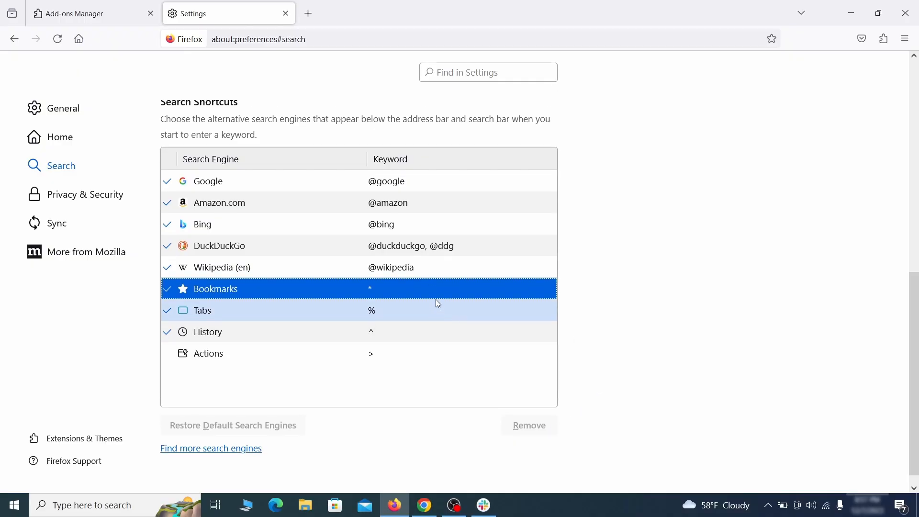
Clear all cookies, site data and cached web content from Firefox's Privacy & Security settings
{"action": "left_click", "coordinate": [88, 192]}
{"action": "scroll", "coordinate": [611, 220], "scroll_direction": "down", "scroll_amount": 8}
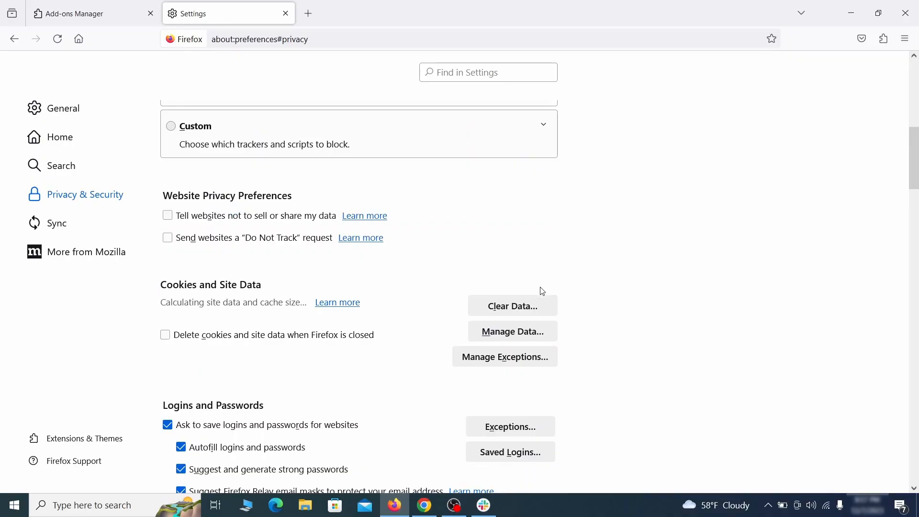
{"action": "left_click", "coordinate": [525, 307]}
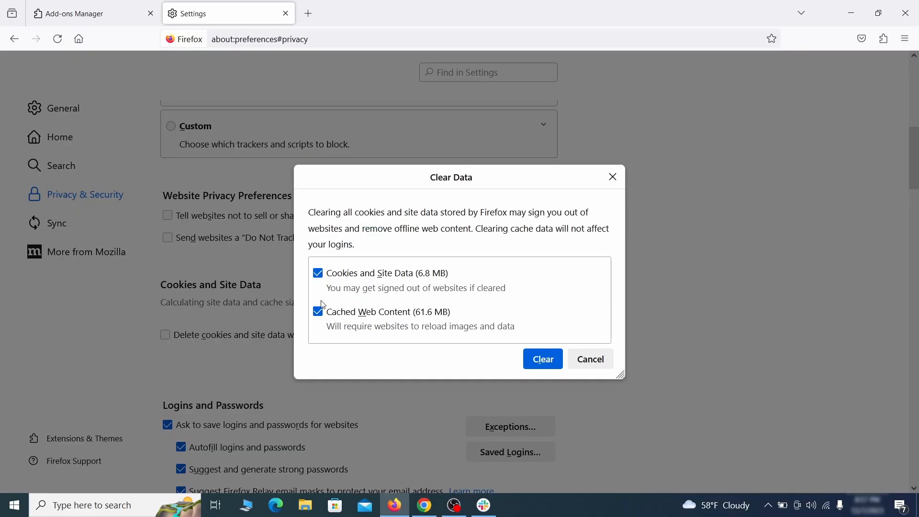
{"action": "left_click", "coordinate": [555, 361]}
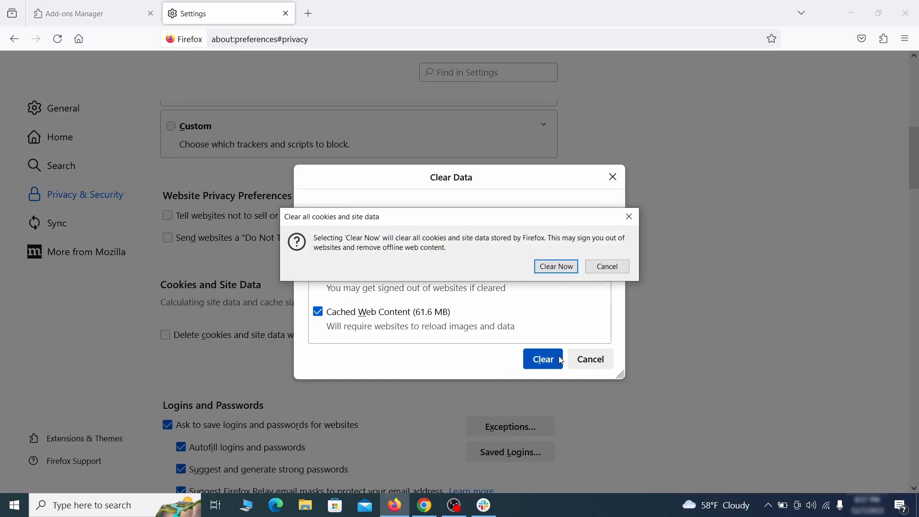
{"action": "left_click", "coordinate": [557, 267]}
Open the notification permission settings in Firefox's Privacy & Security page
{"action": "scroll", "coordinate": [624, 294], "scroll_direction": "down", "scroll_amount": 5}
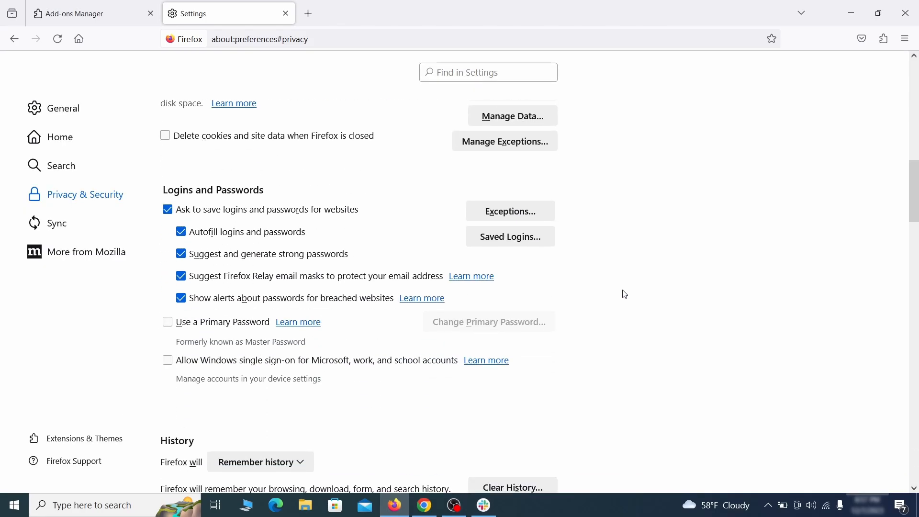
{"action": "scroll", "coordinate": [624, 294], "scroll_direction": "down", "scroll_amount": 10}
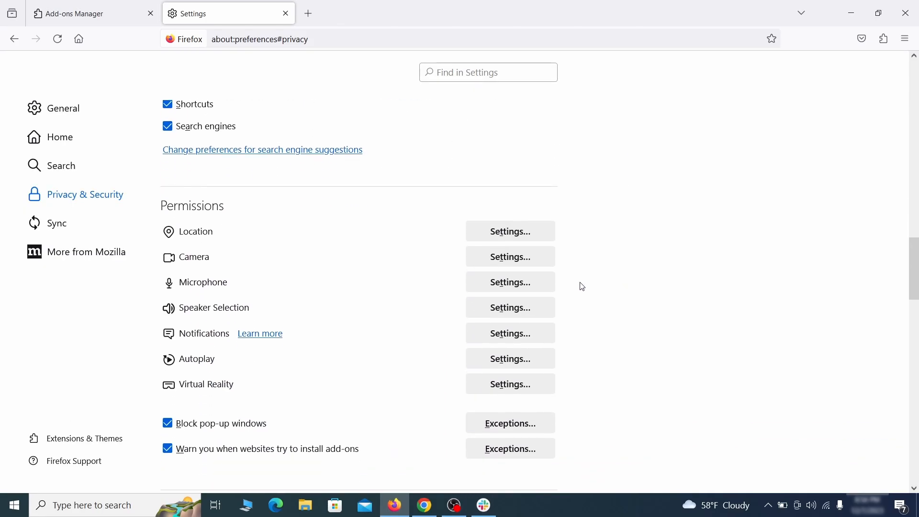
{"action": "left_click", "coordinate": [530, 337]}
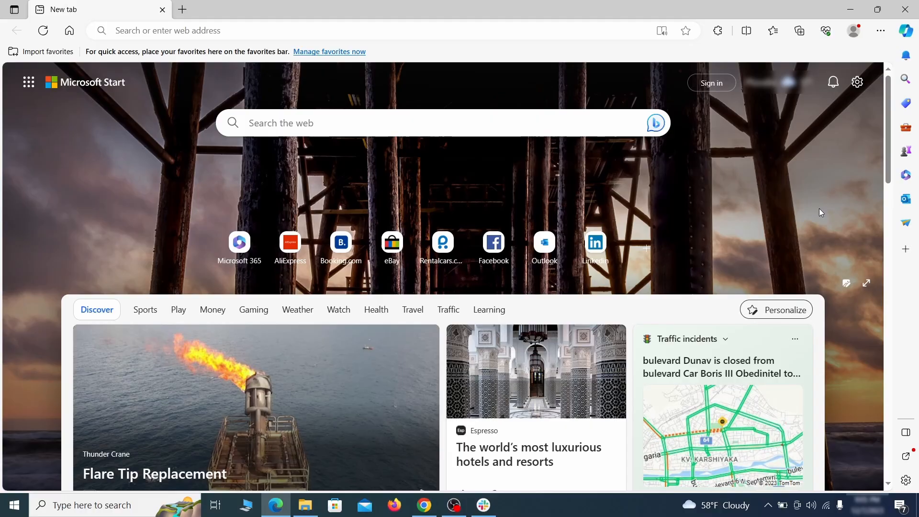
Switch to Microsoft Edge and, on its extension management page, disable the Quidco Cashback Reminder extension and request its removal
{"action": "left_click", "coordinate": [880, 31]}
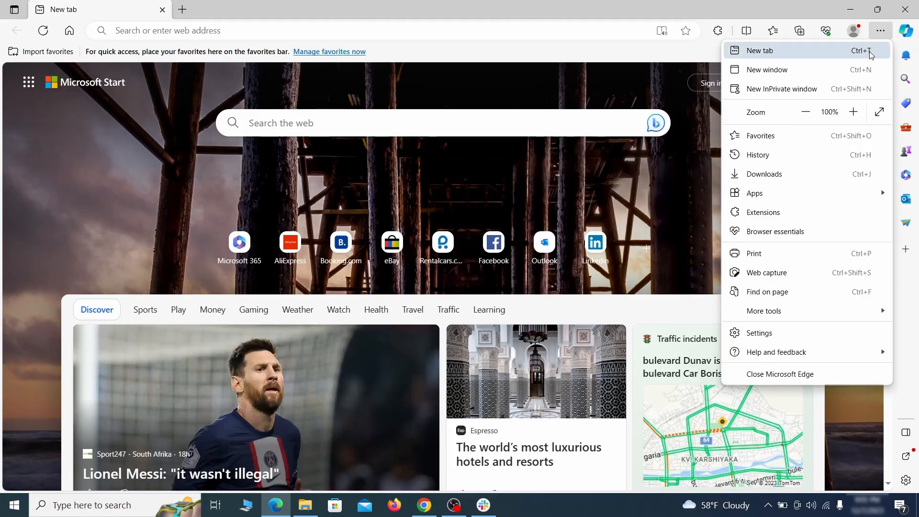
{"action": "left_click", "coordinate": [789, 211]}
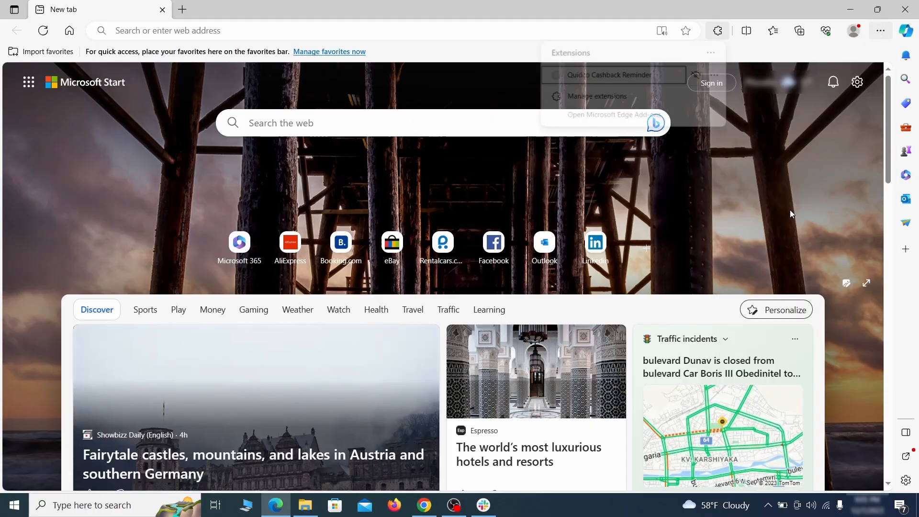
{"action": "left_click", "coordinate": [594, 99]}
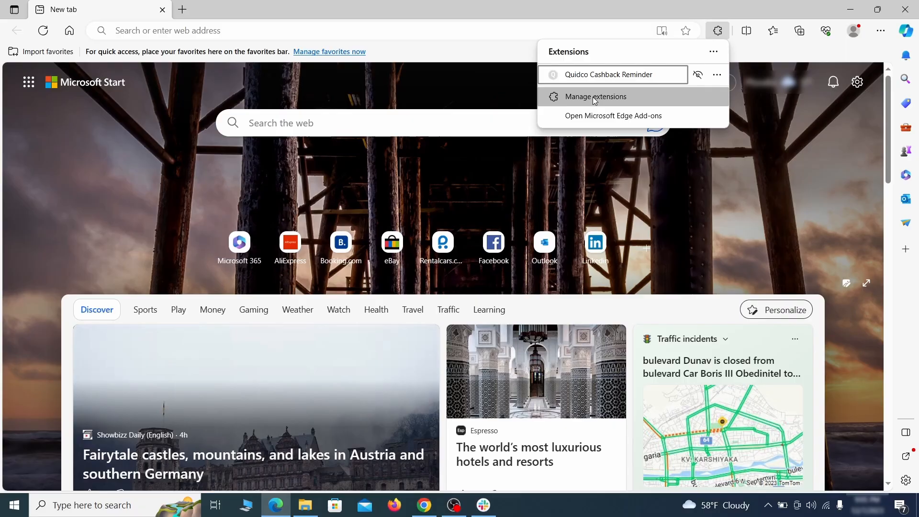
{"action": "left_click", "coordinate": [594, 98]}
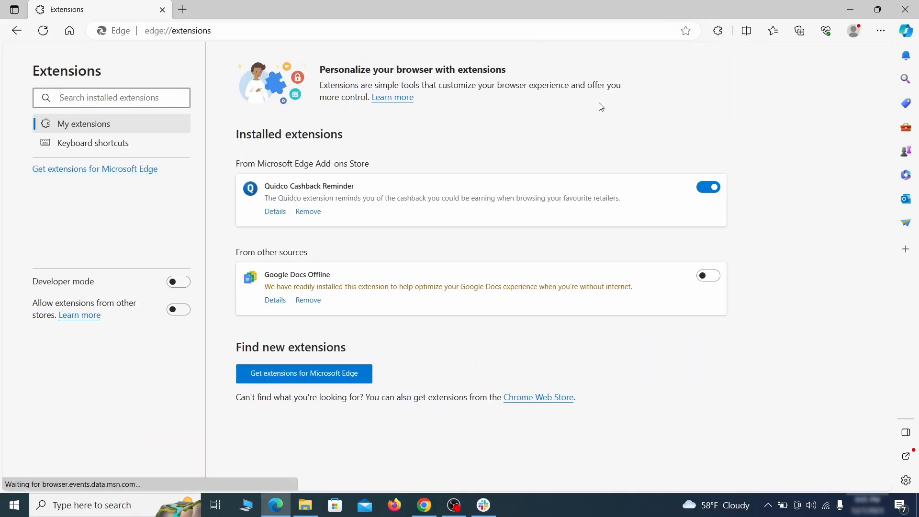
{"action": "left_click", "coordinate": [709, 188]}
{"action": "left_click", "coordinate": [307, 212]}
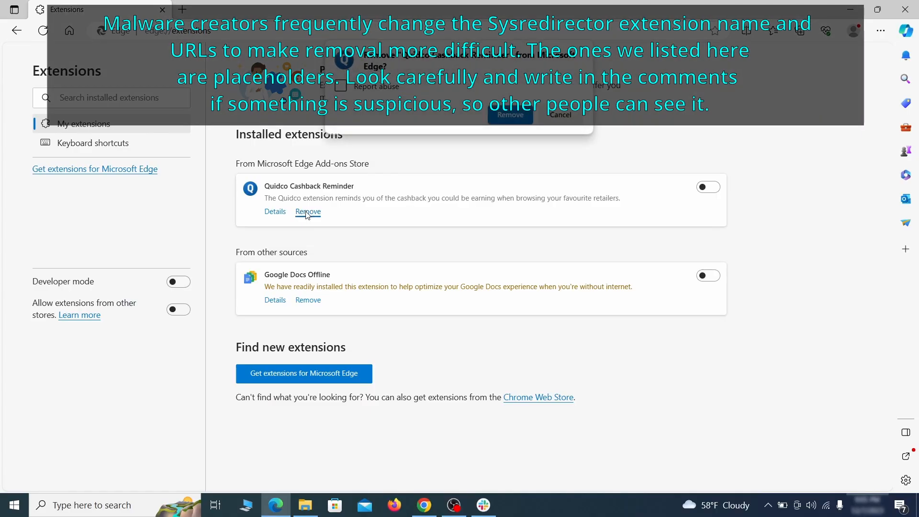
Open Edge's privacy settings in a new tab and clear the last hour's browsing data with the listed data types selected
{"action": "key", "text": "ctrl+t"}
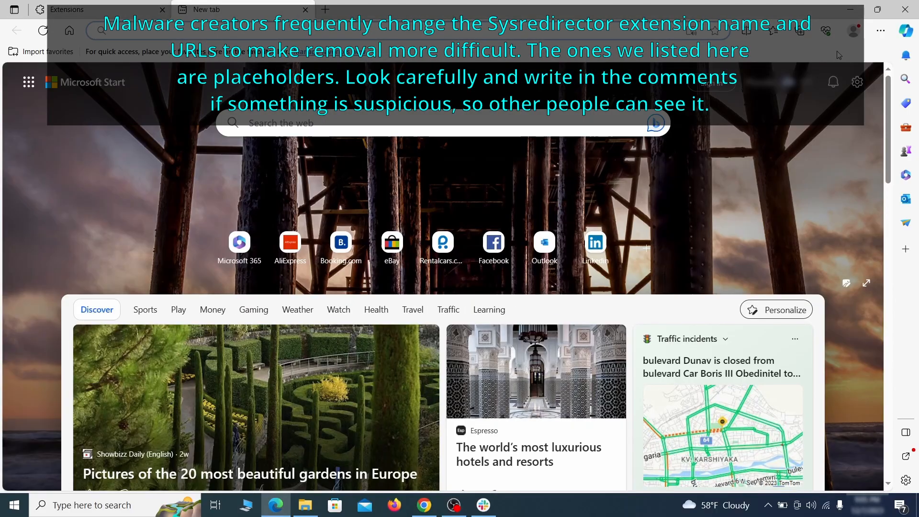
{"action": "left_click", "coordinate": [880, 31]}
{"action": "left_click", "coordinate": [761, 332]}
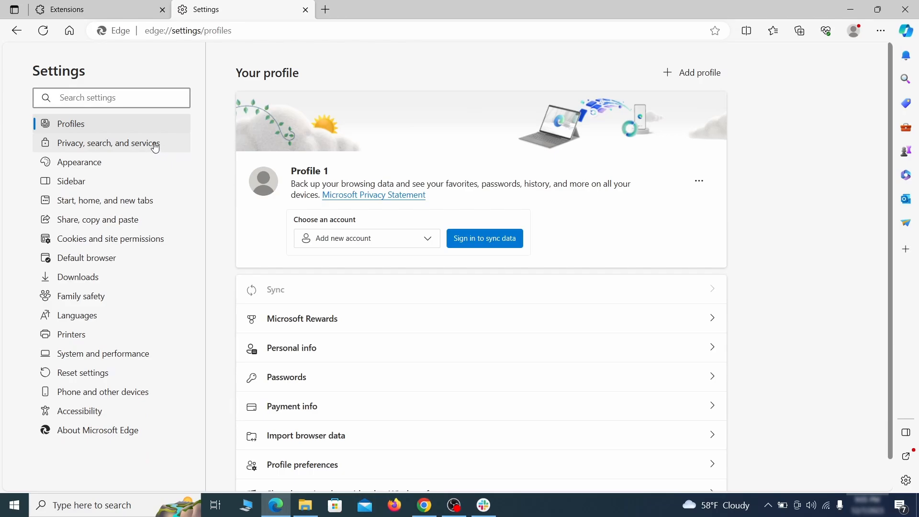
{"action": "left_click", "coordinate": [154, 144]}
{"action": "scroll", "coordinate": [498, 294], "scroll_direction": "down", "scroll_amount": 4}
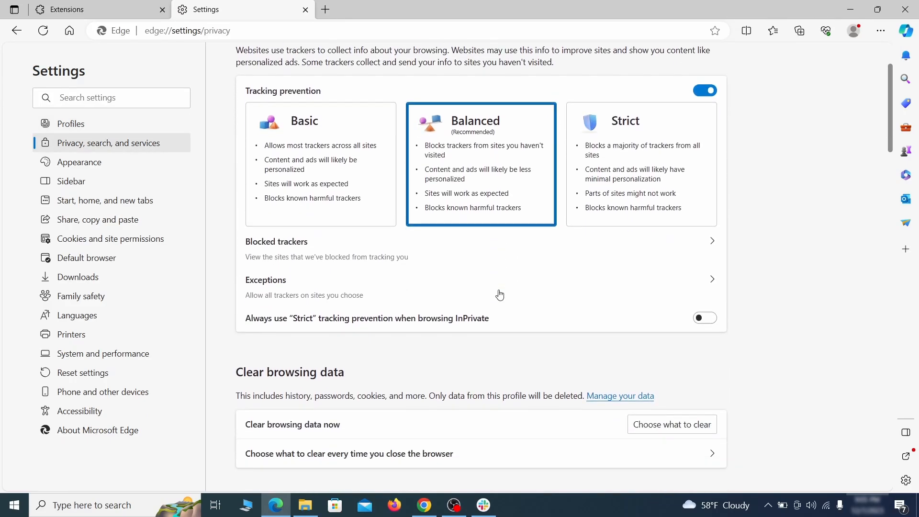
{"action": "left_click", "coordinate": [687, 333]}
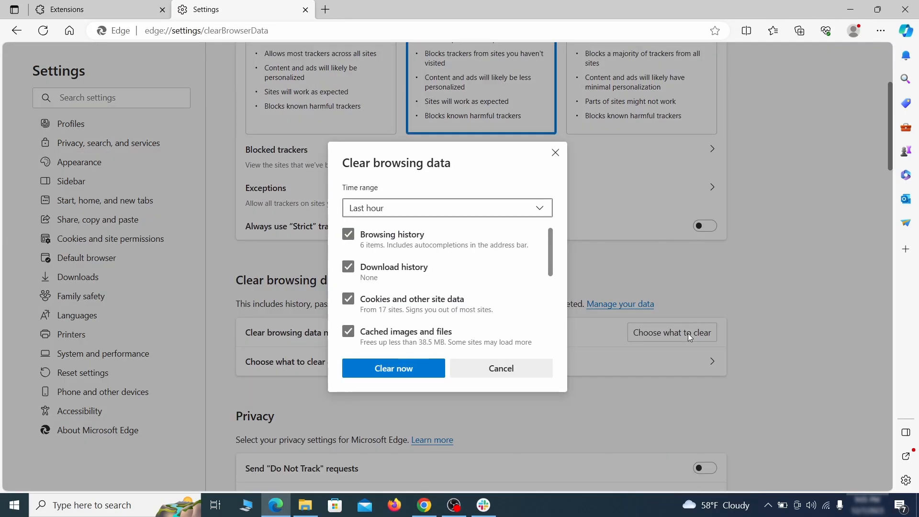
{"action": "scroll", "coordinate": [378, 268], "scroll_direction": "down", "scroll_amount": 1}
{"action": "scroll", "coordinate": [380, 276], "scroll_direction": "down", "scroll_amount": 3}
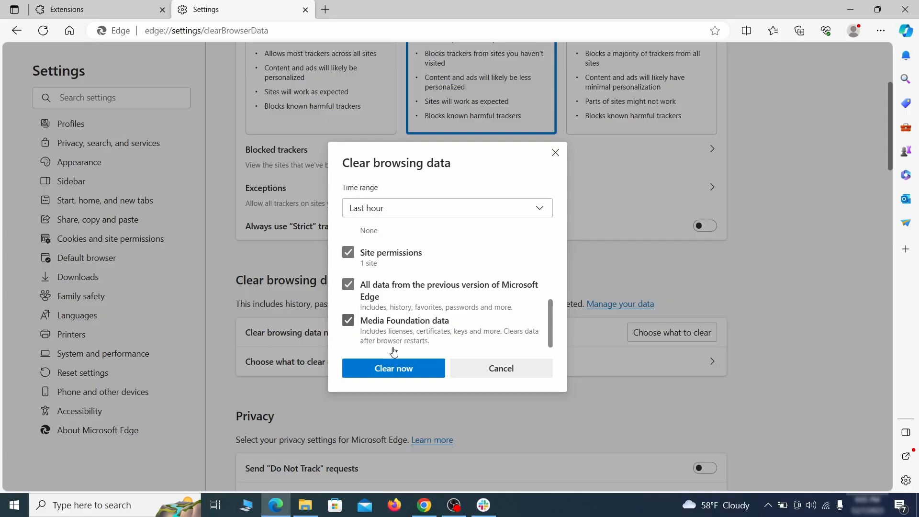
{"action": "left_click", "coordinate": [430, 371]}
Set the search engine used in Edge's address bar to Google
{"action": "scroll", "coordinate": [594, 272], "scroll_direction": "down", "scroll_amount": 10}
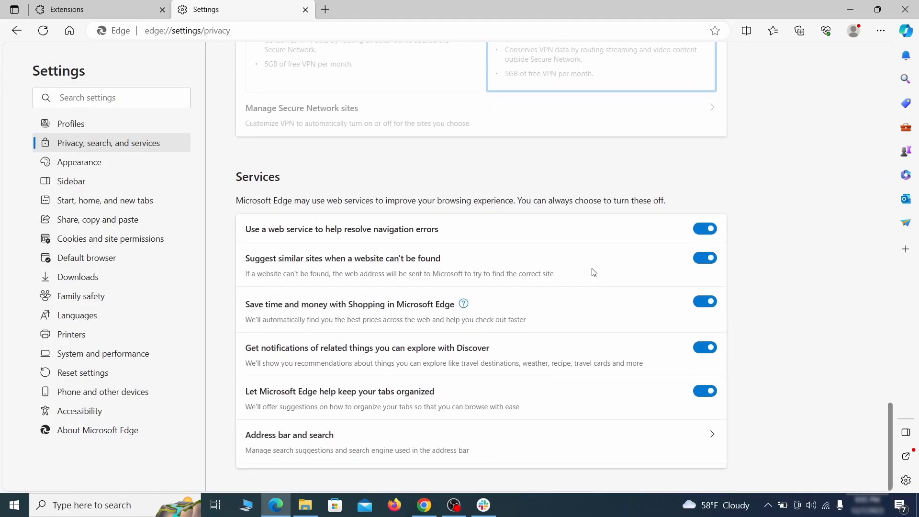
{"action": "left_click", "coordinate": [525, 449]}
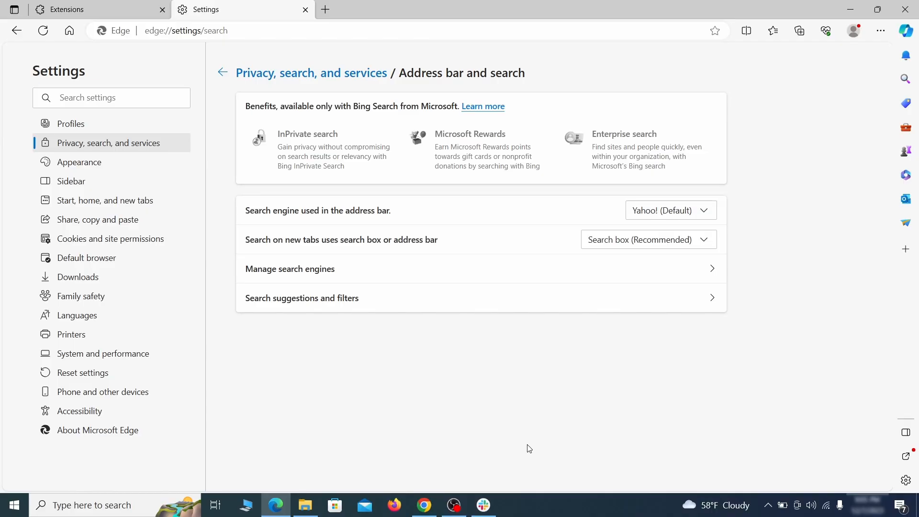
{"action": "left_click", "coordinate": [708, 212]}
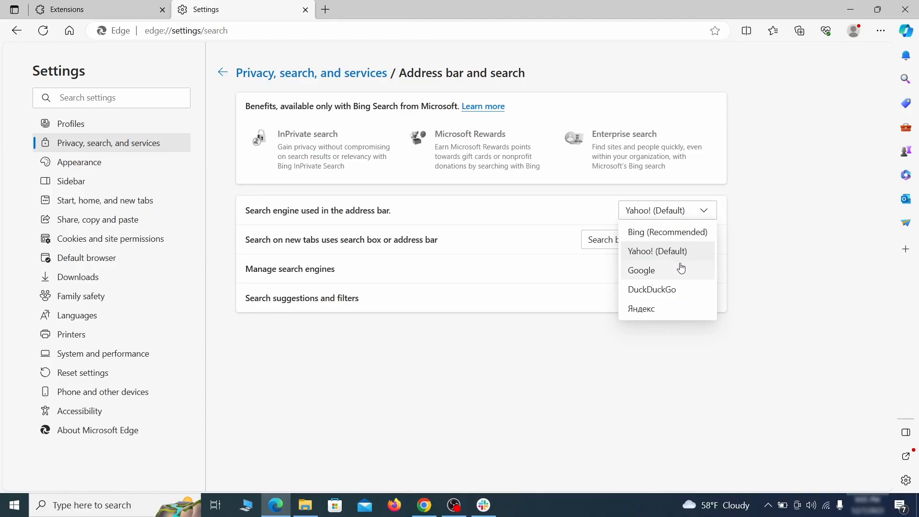
{"action": "left_click", "coordinate": [681, 269]}
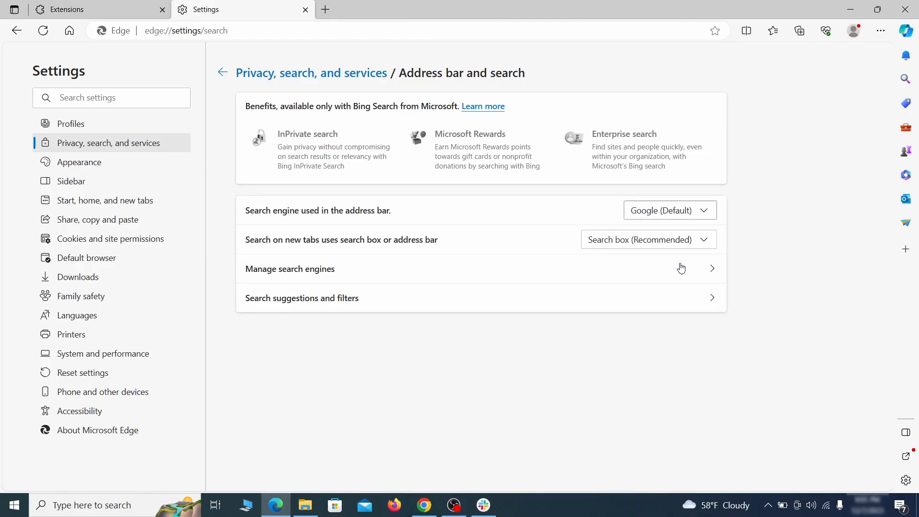
Remove ExampleRougeURL.com from Edge's list of address bar search engines
{"action": "left_click", "coordinate": [355, 276]}
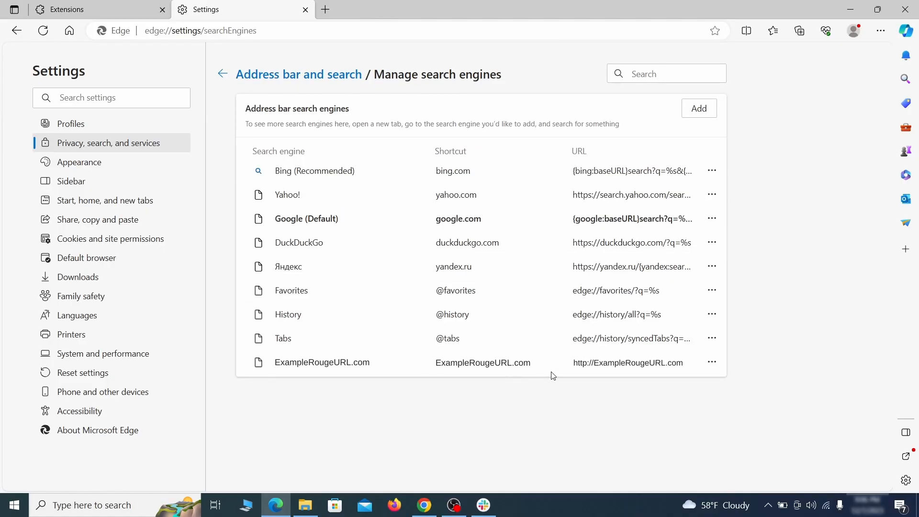
{"action": "left_click", "coordinate": [712, 363]}
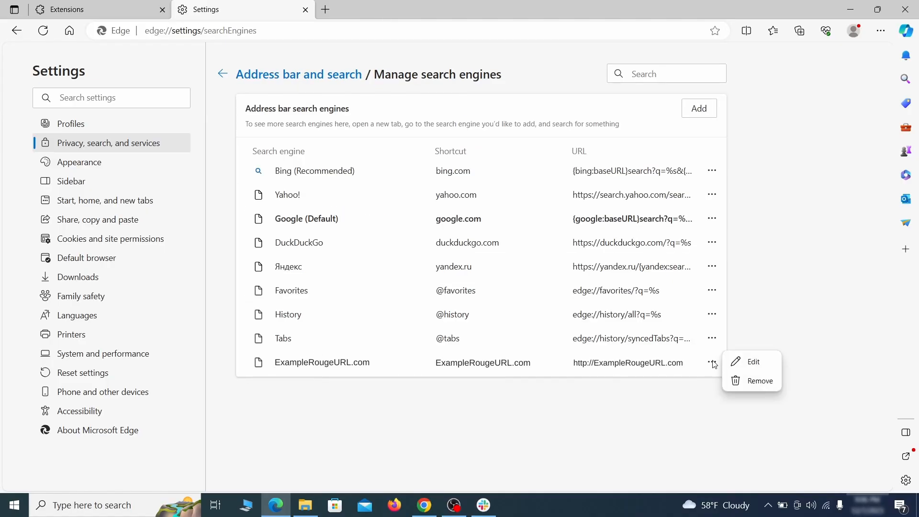
{"action": "left_click", "coordinate": [760, 382]}
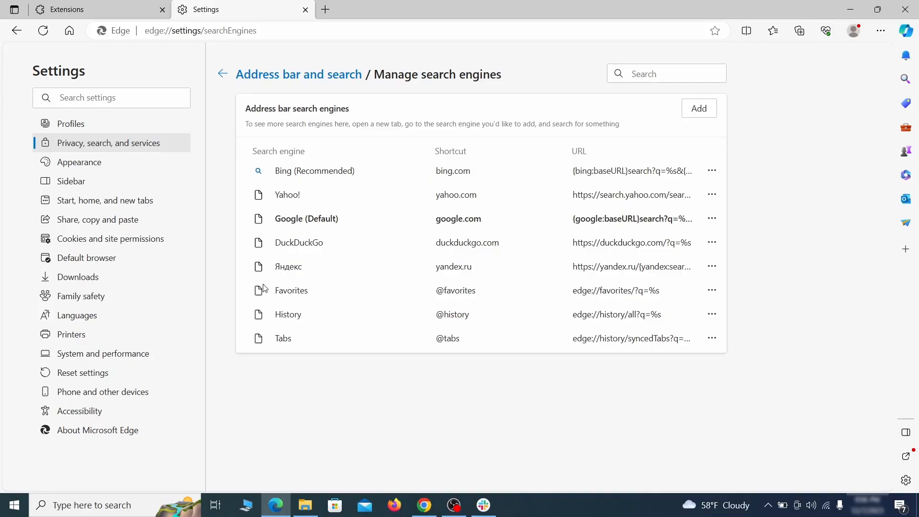
Delete ExampleRougeURL.com from the pages that open when Edge starts
{"action": "left_click", "coordinate": [115, 201]}
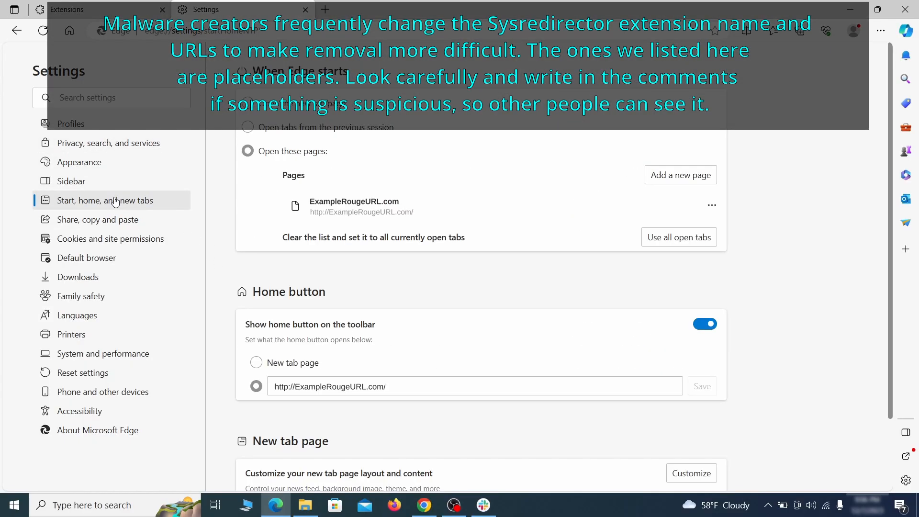
{"action": "left_click", "coordinate": [711, 210]}
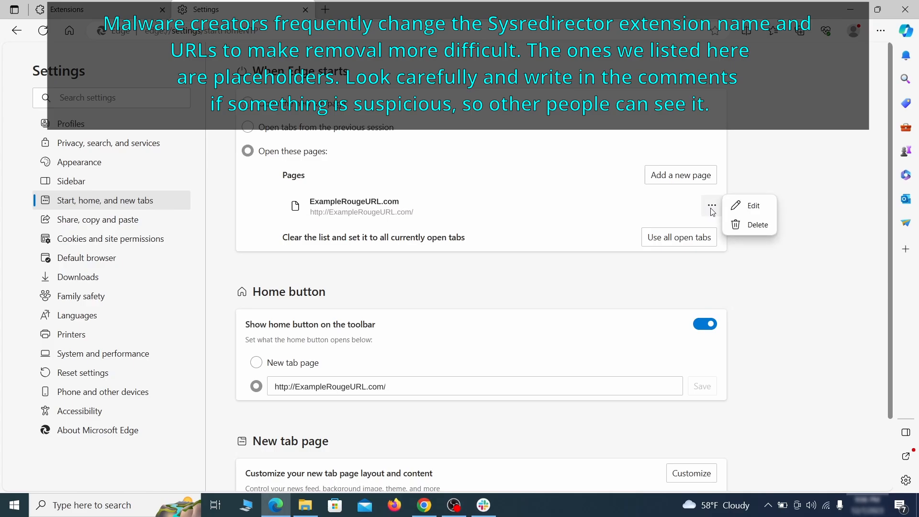
{"action": "left_click", "coordinate": [749, 225]}
Clear the ExampleRougeURL.com address from Edge's home button setting and make the home button open the new tab page
{"action": "left_click", "coordinate": [399, 344]}
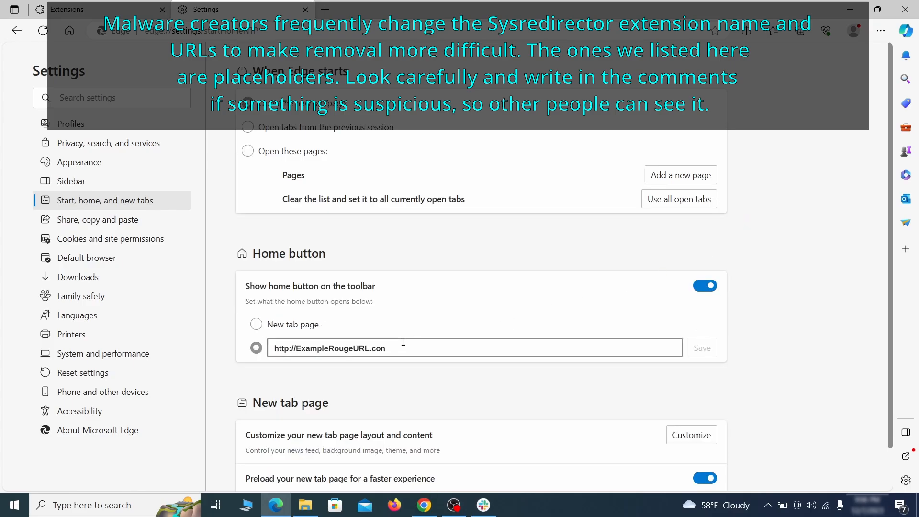
{"action": "triple_click", "coordinate": [399, 344]}
{"action": "key", "text": "BackSpace"}
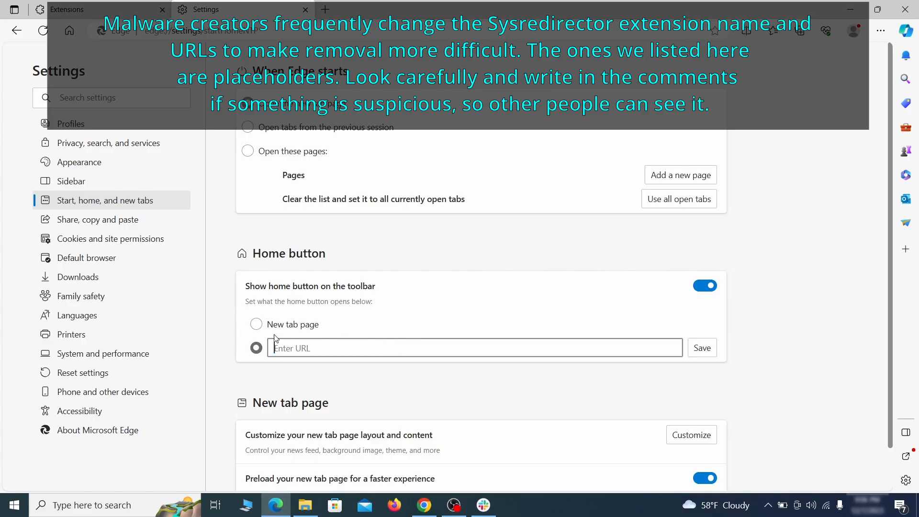
{"action": "left_click", "coordinate": [256, 324]}
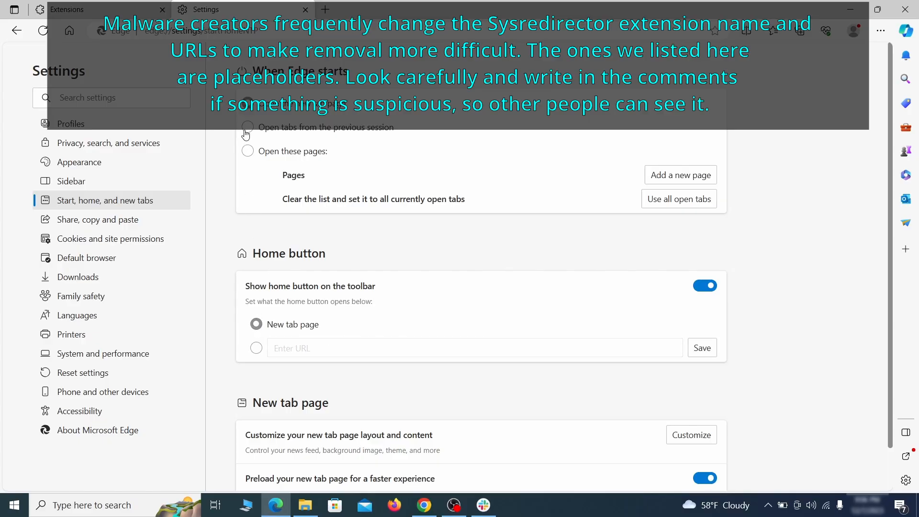
Remove ExampleRougeURL.com from the sites allowed to send notifications in Edge's site permissions
{"action": "left_click", "coordinate": [164, 238]}
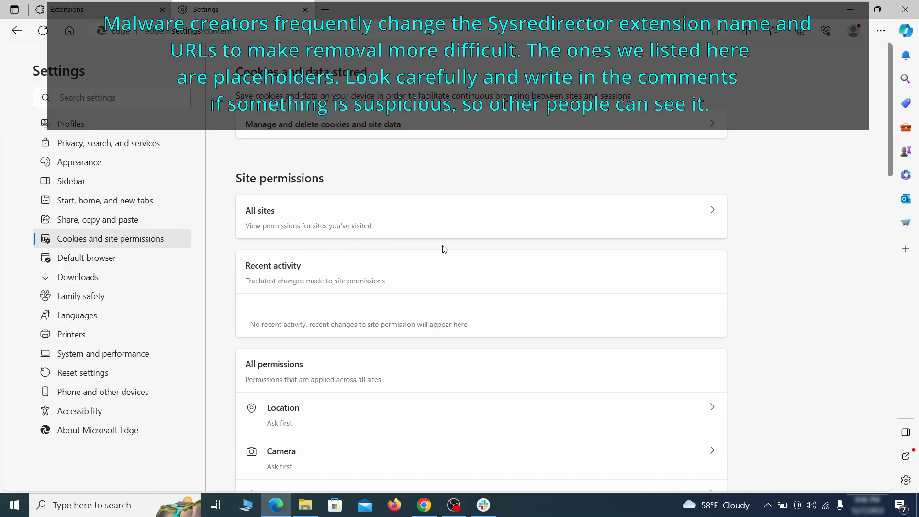
{"action": "scroll", "coordinate": [444, 249], "scroll_direction": "down", "scroll_amount": 5}
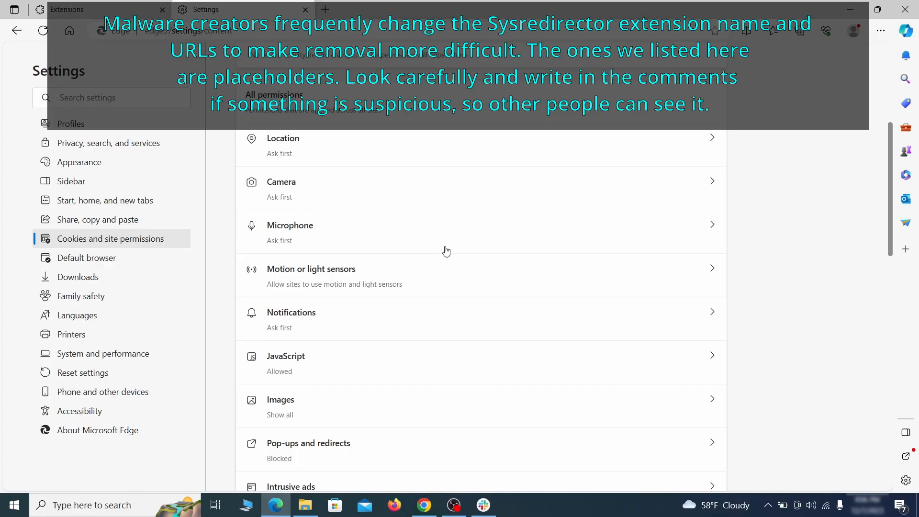
{"action": "scroll", "coordinate": [445, 251], "scroll_direction": "down", "scroll_amount": 1}
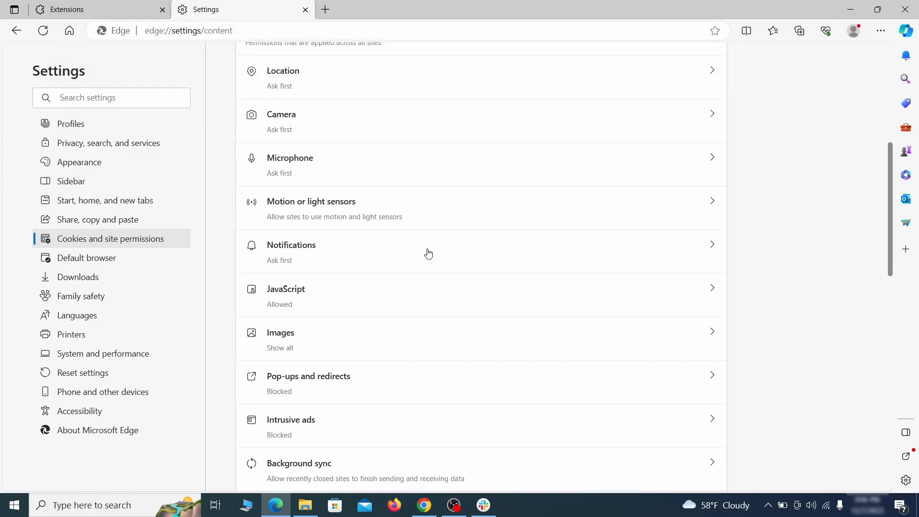
{"action": "left_click", "coordinate": [428, 254]}
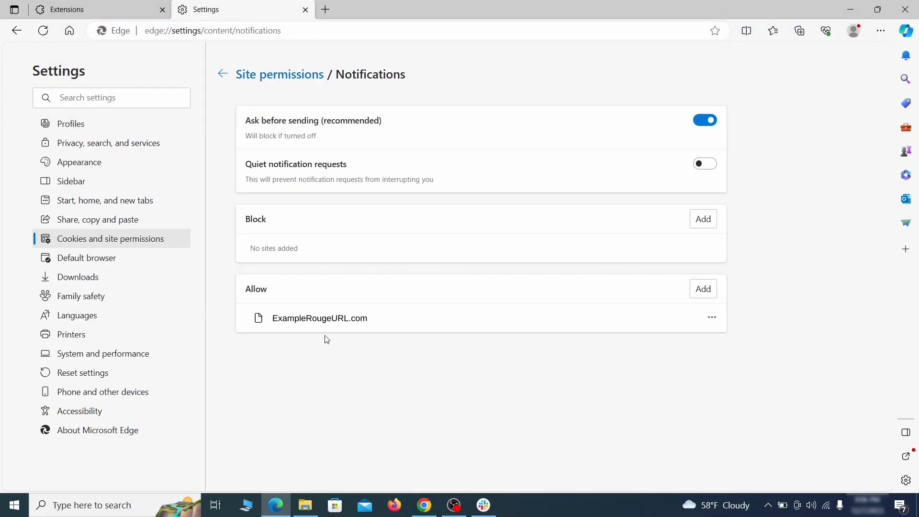
{"action": "left_click", "coordinate": [712, 318]}
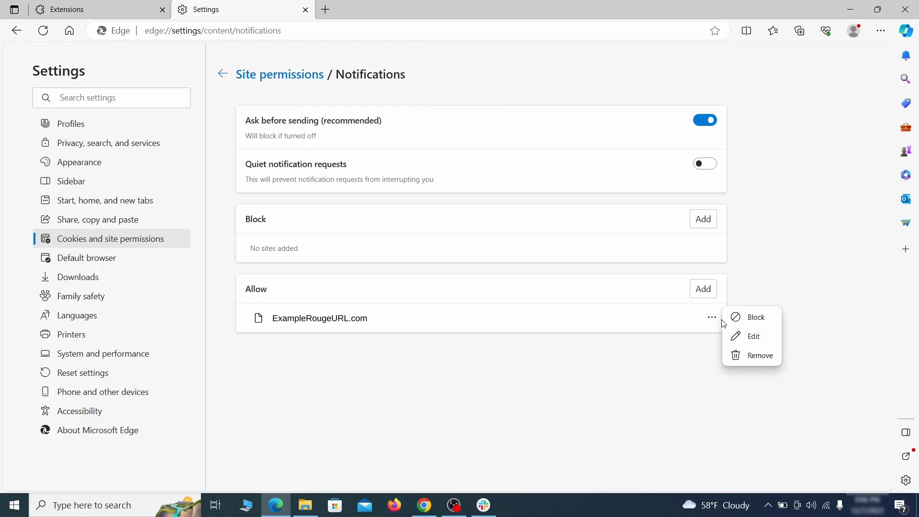
{"action": "left_click", "coordinate": [754, 356]}
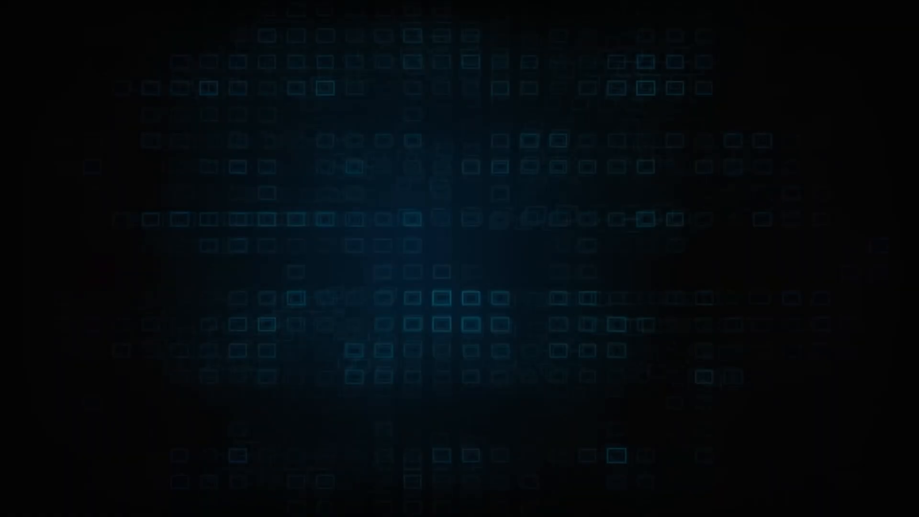